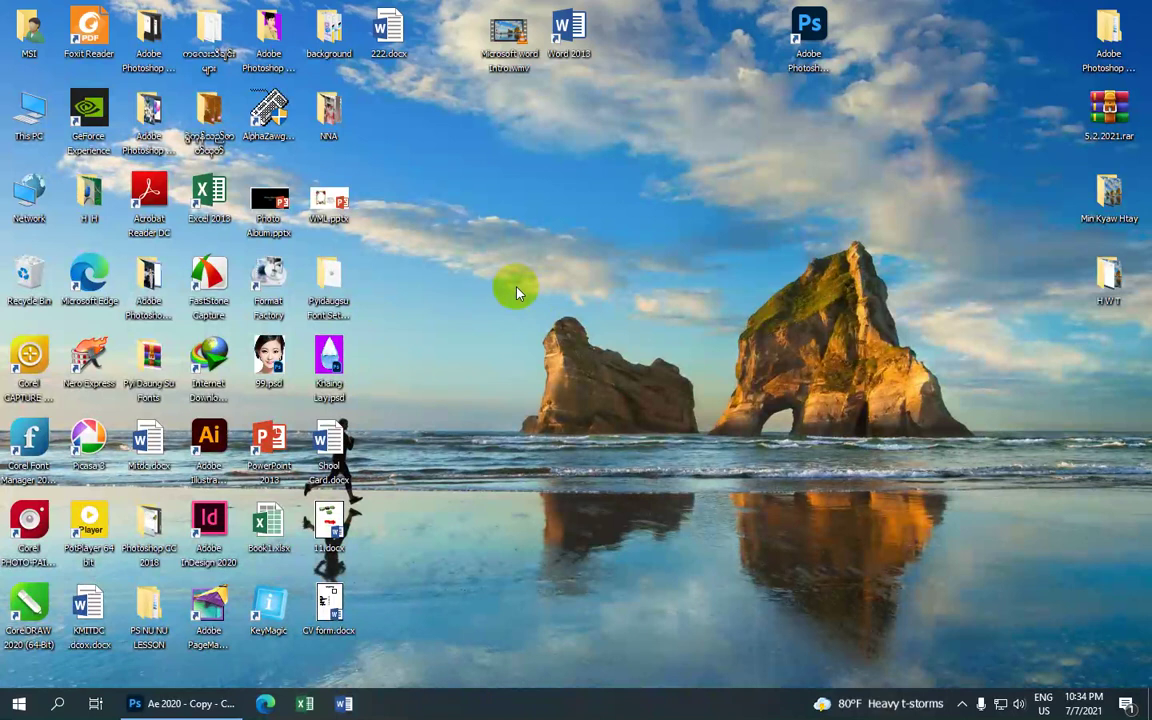
Launch Word 2013 from its desktop shortcut
{"action": "double_click", "coordinate": [572, 35]}
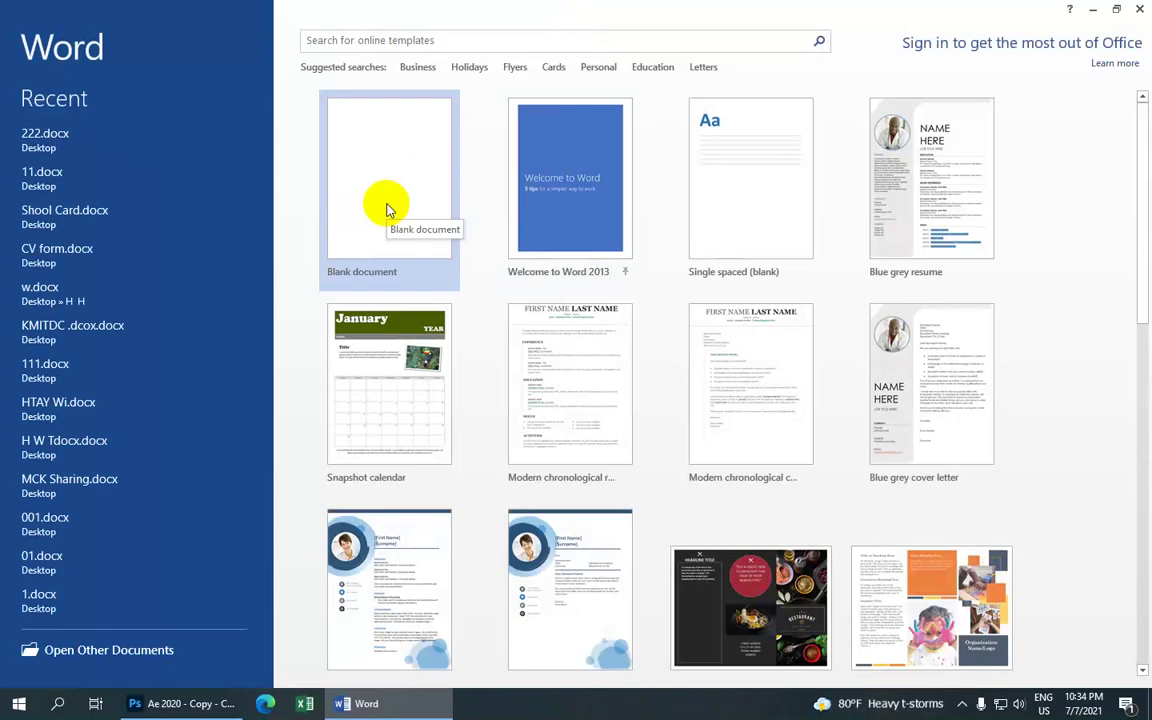
In a new blank document, draw an oval circle about 5.86" by 5.85" near the top
{"action": "left_click", "coordinate": [390, 210]}
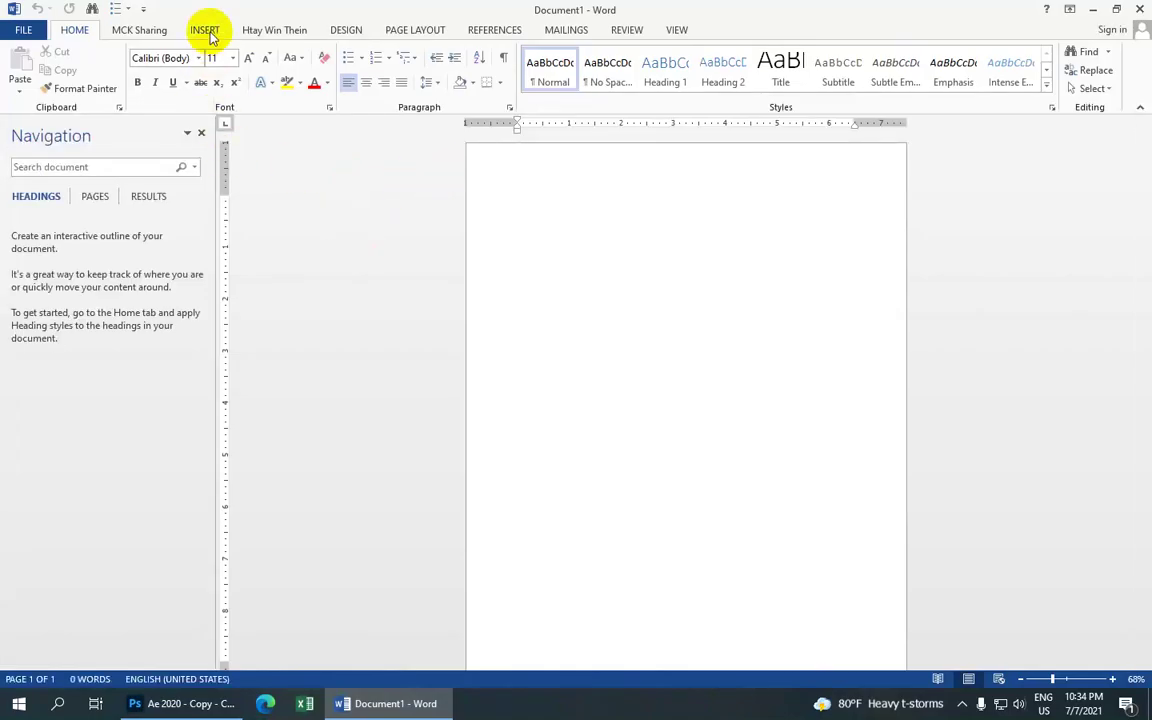
{"action": "left_click", "coordinate": [207, 33]}
{"action": "left_click", "coordinate": [245, 70]}
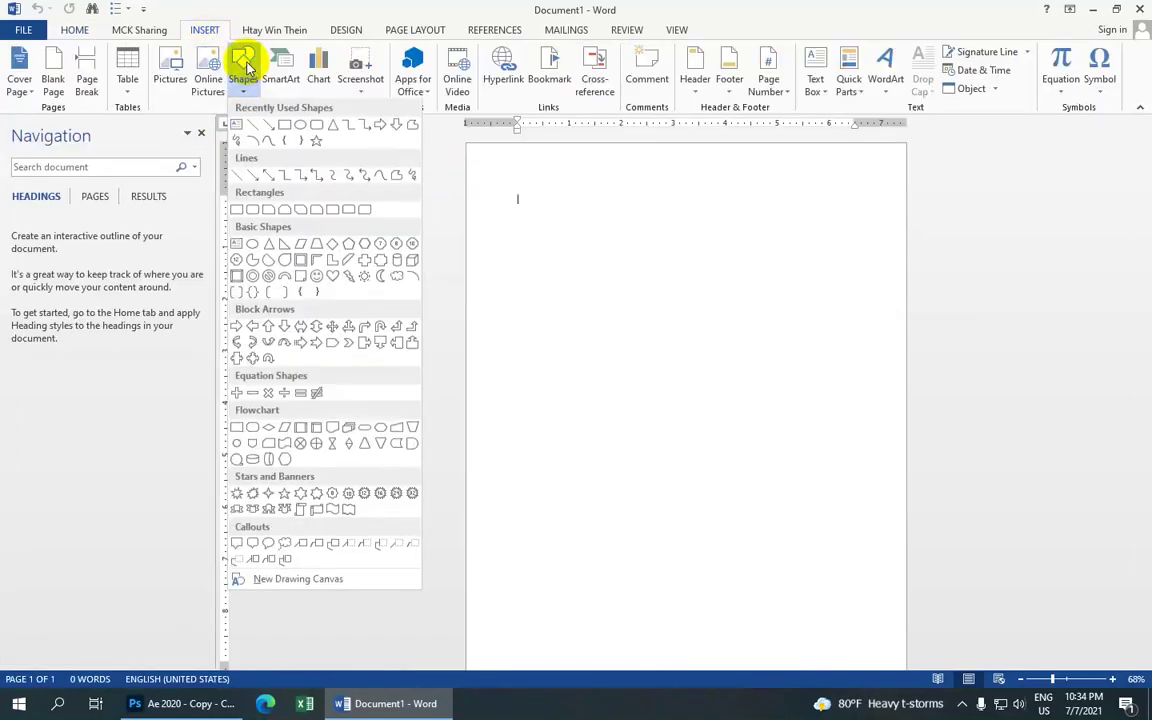
{"action": "left_click", "coordinate": [300, 126]}
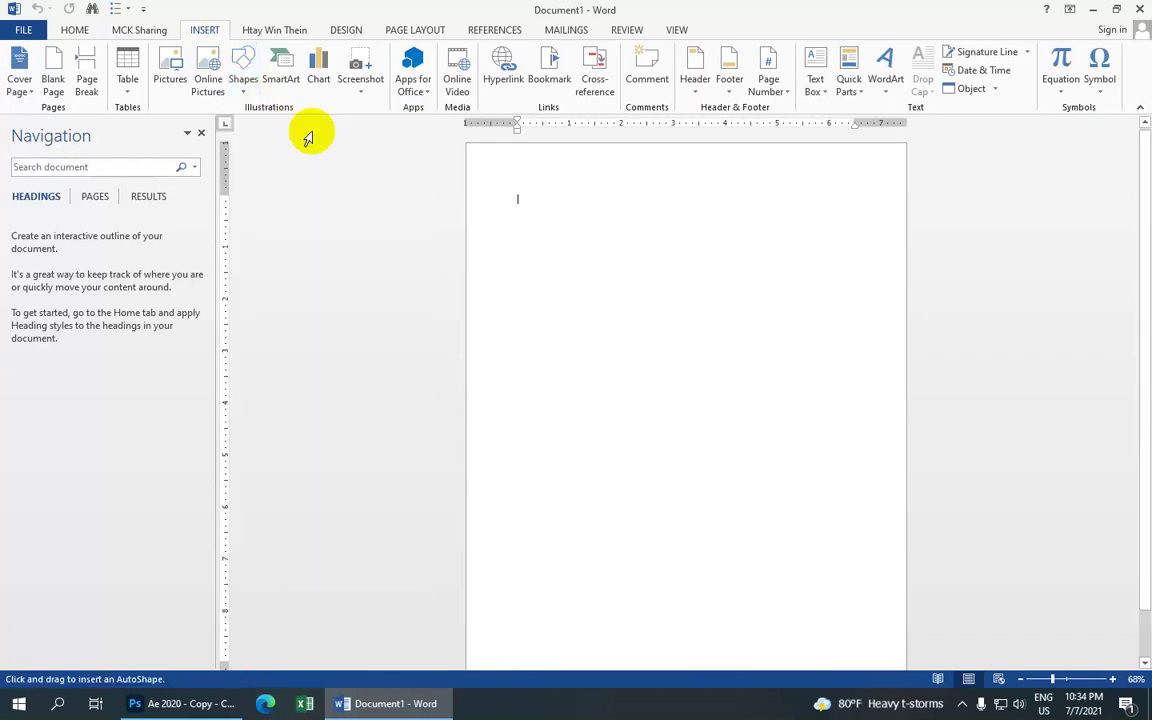
{"action": "left_click_drag", "start_coordinate": [528, 208], "coordinate": [821, 492]}
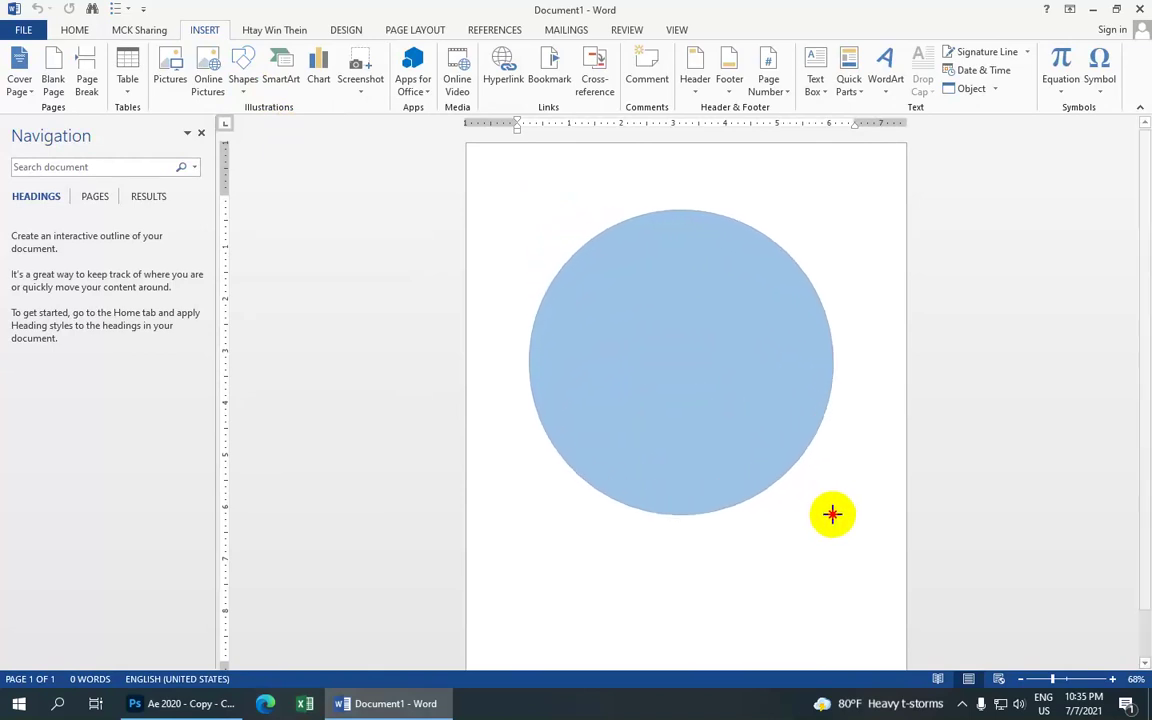
{"action": "left_click_drag", "start_coordinate": [821, 492], "coordinate": [832, 514]}
{"action": "left_click_drag", "start_coordinate": [751, 427], "coordinate": [731, 406]}
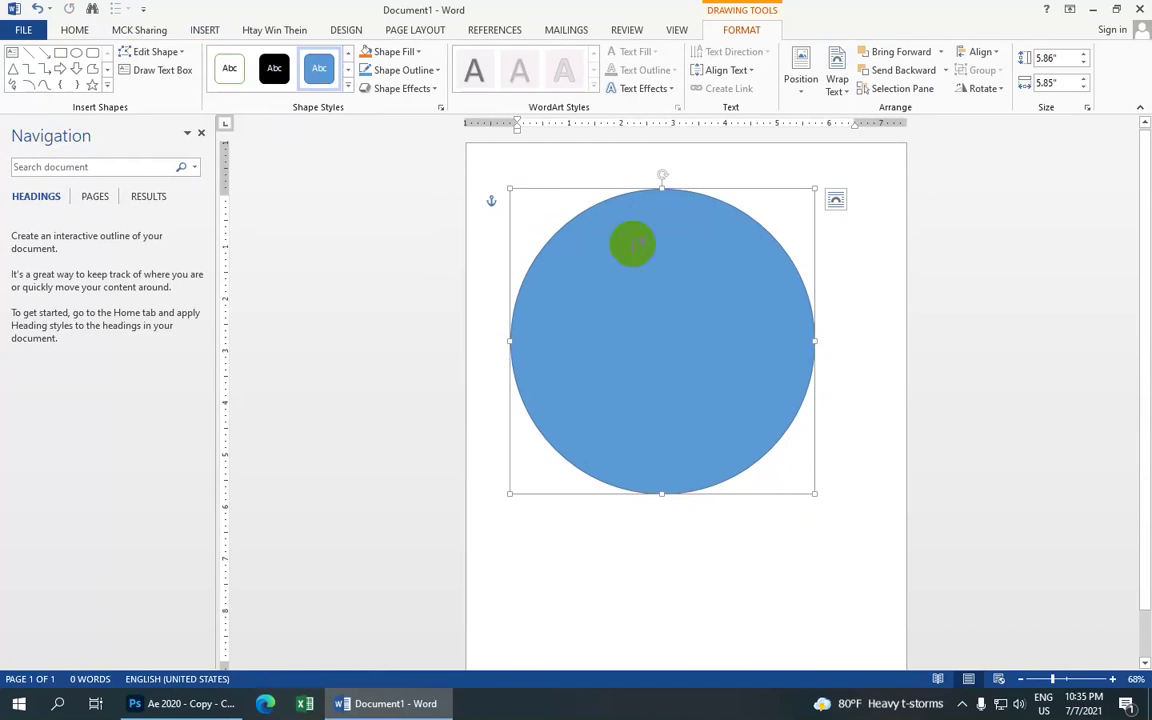
Fill the circle with dark navy blue
{"action": "left_click", "coordinate": [419, 52]}
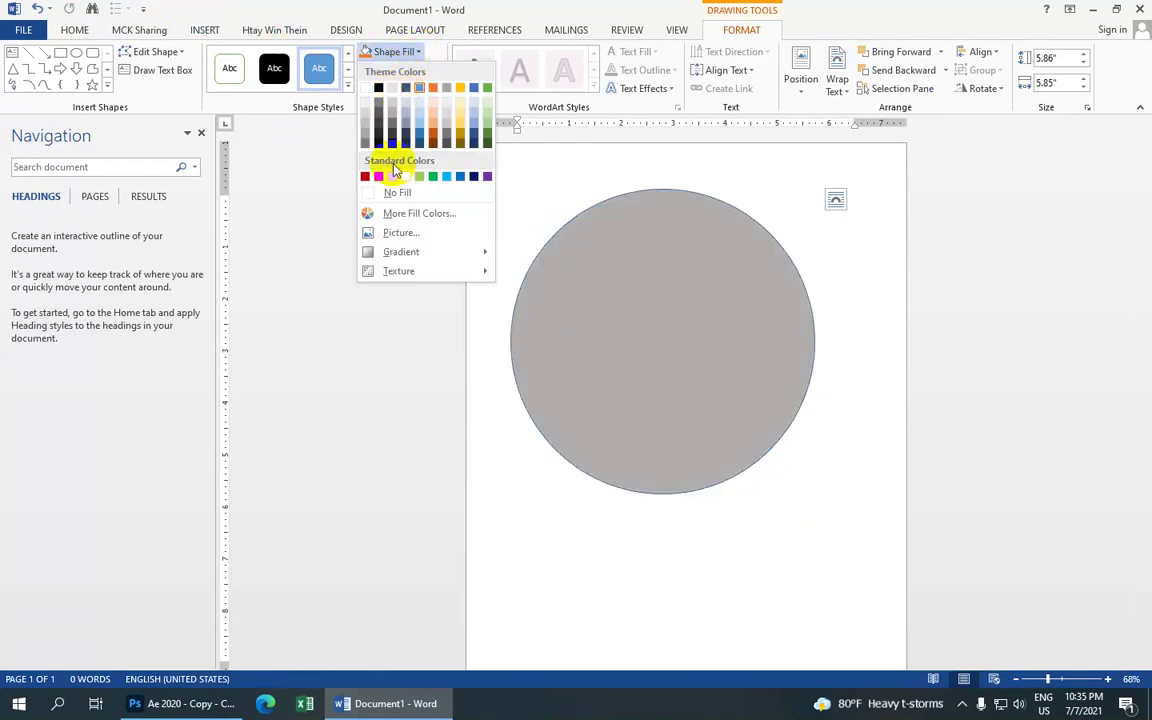
{"action": "left_click", "coordinate": [475, 180]}
{"action": "left_click", "coordinate": [458, 175]}
{"action": "left_click", "coordinate": [596, 242]}
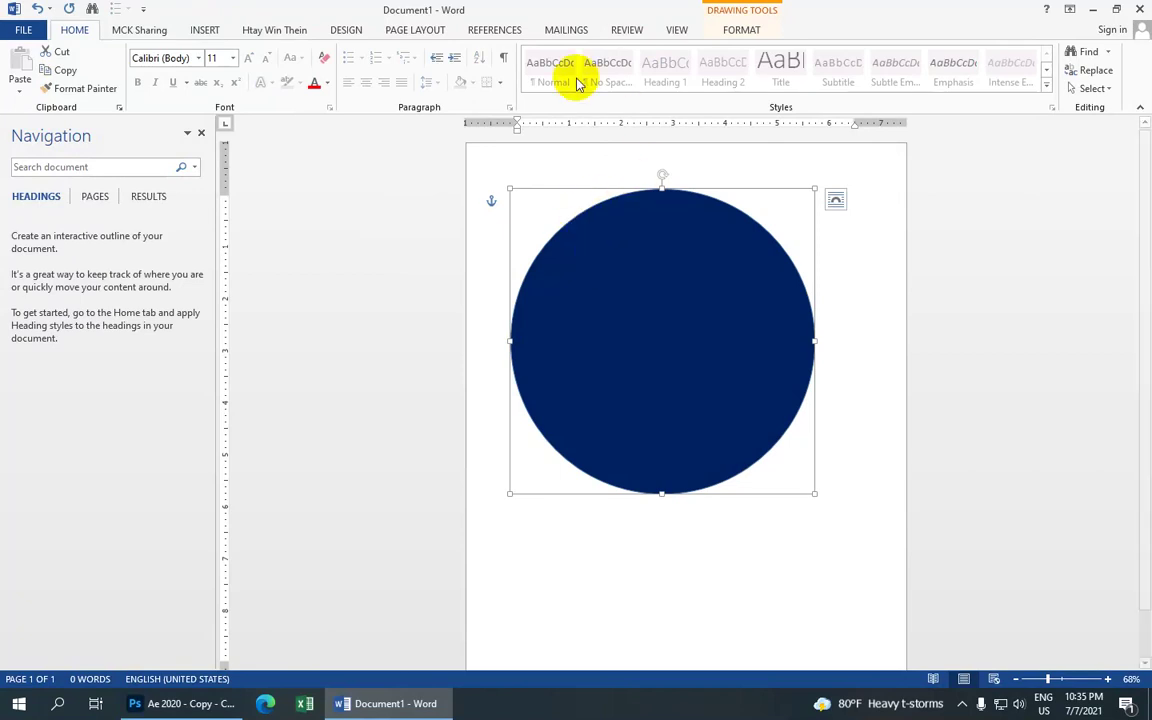
Give the navy circle a red outline 4½ pt thick
{"action": "left_click", "coordinate": [741, 30]}
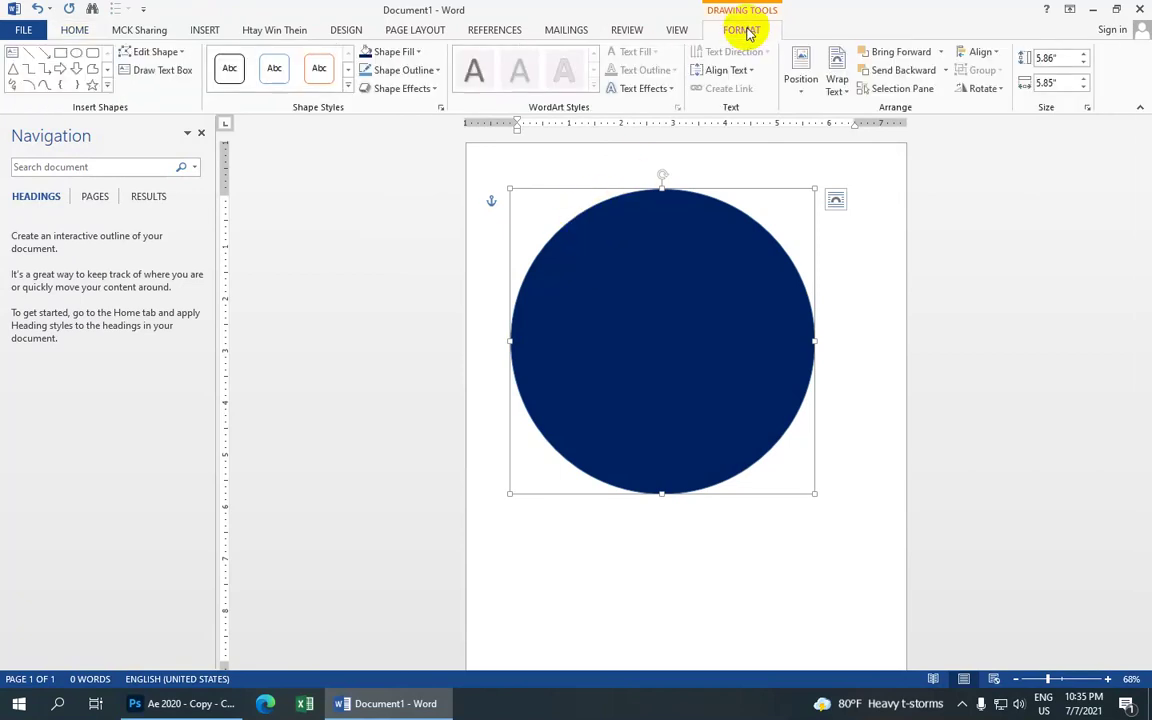
{"action": "left_click", "coordinate": [438, 72]}
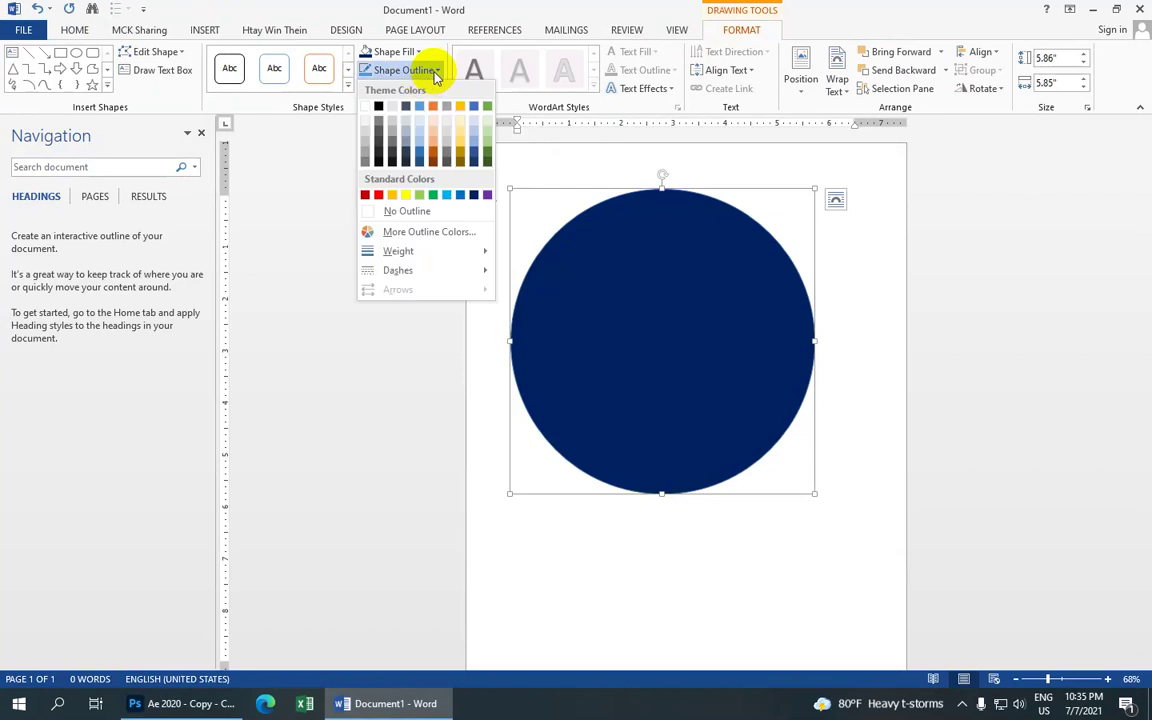
{"action": "left_click", "coordinate": [379, 196]}
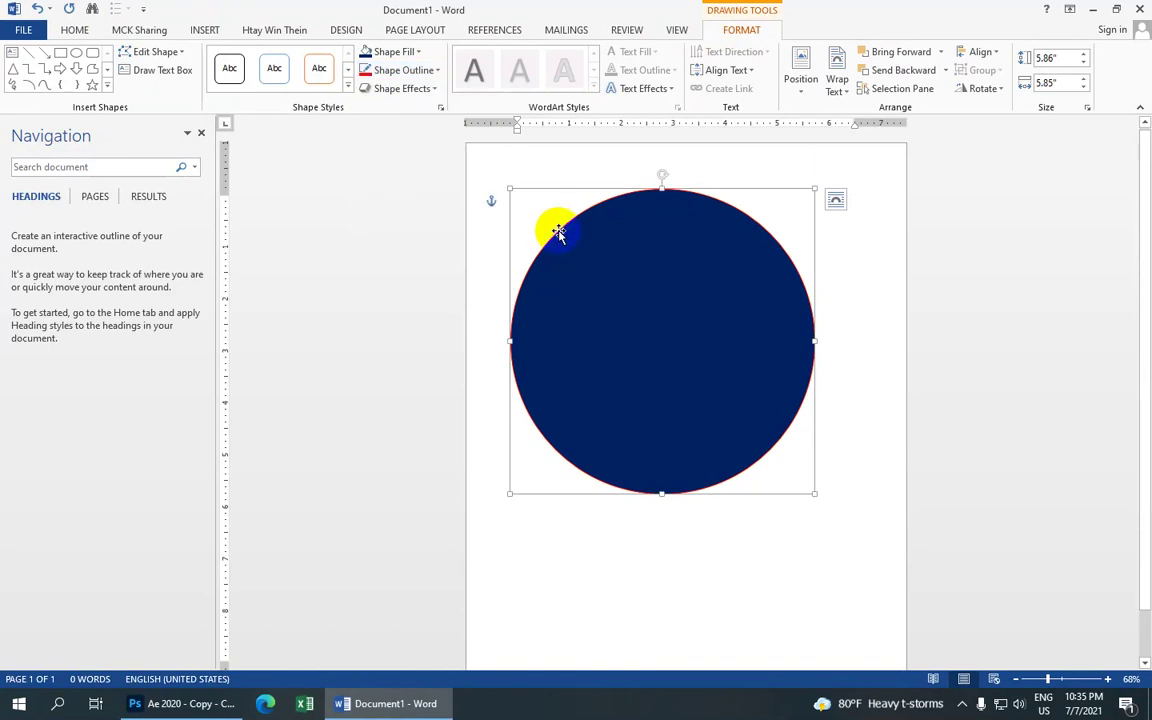
{"action": "left_click", "coordinate": [438, 70]}
{"action": "mouse_move", "coordinate": [398, 251]}
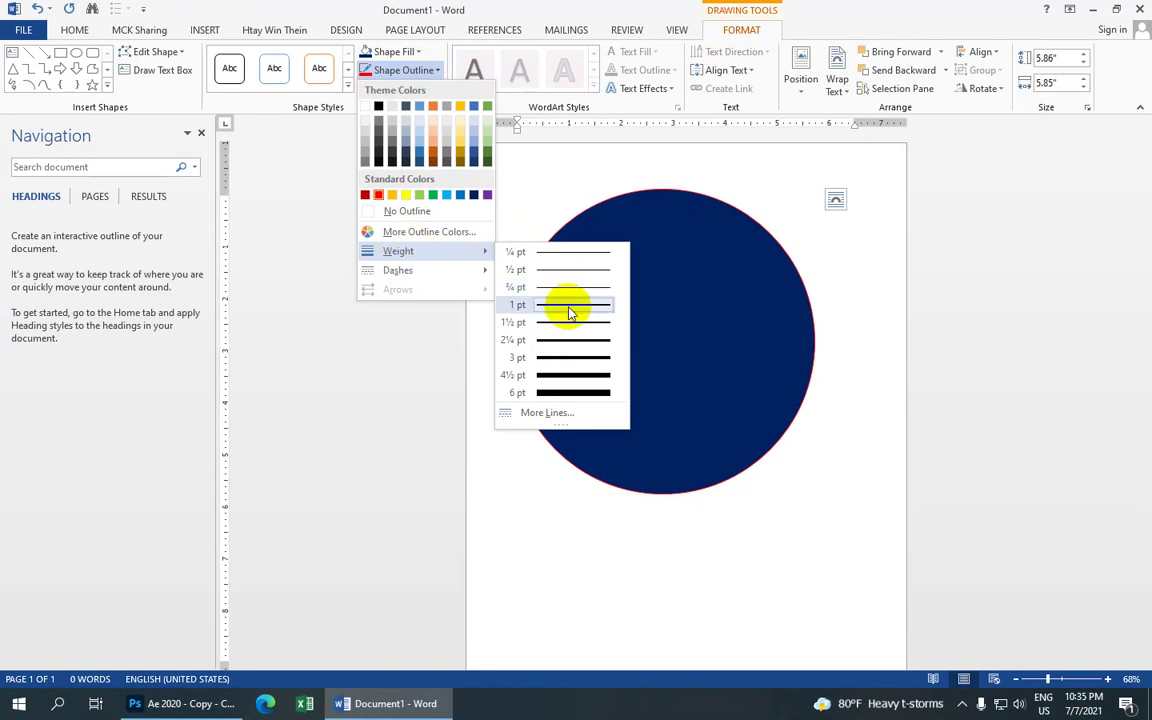
{"action": "left_click", "coordinate": [575, 376]}
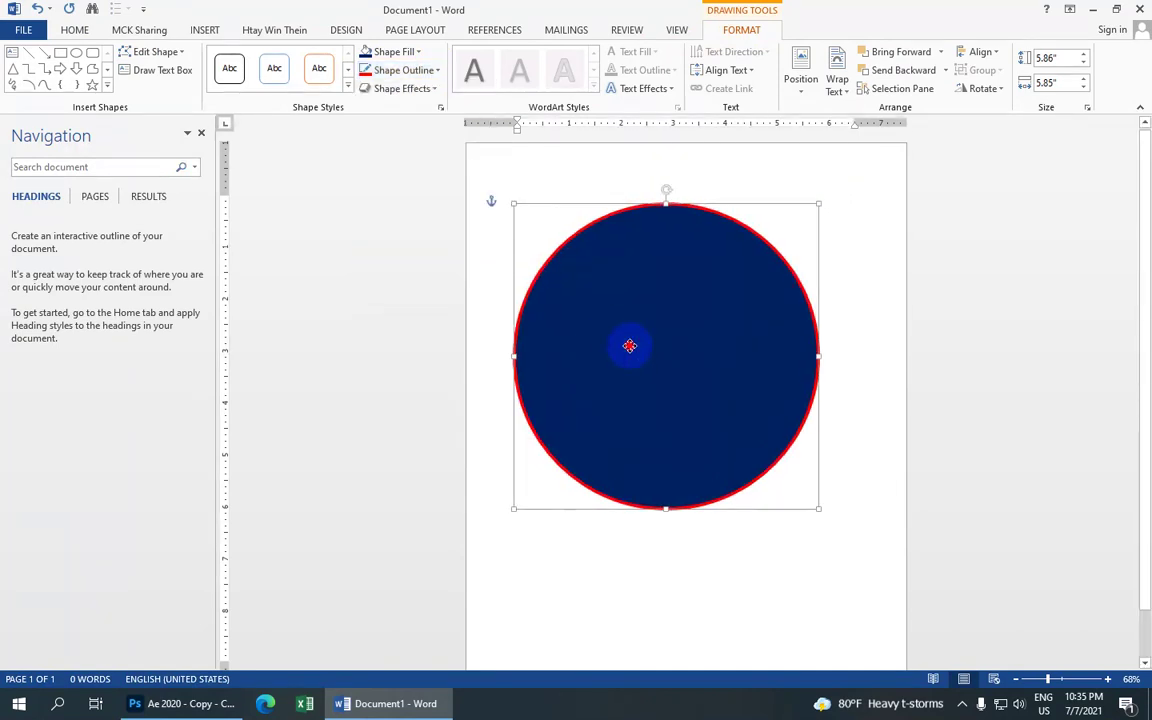
{"action": "left_click", "coordinate": [204, 30]}
Draw a second oval and resize it to about 4.14" by 4.26", centred in the navy circle
{"action": "left_click", "coordinate": [245, 78]}
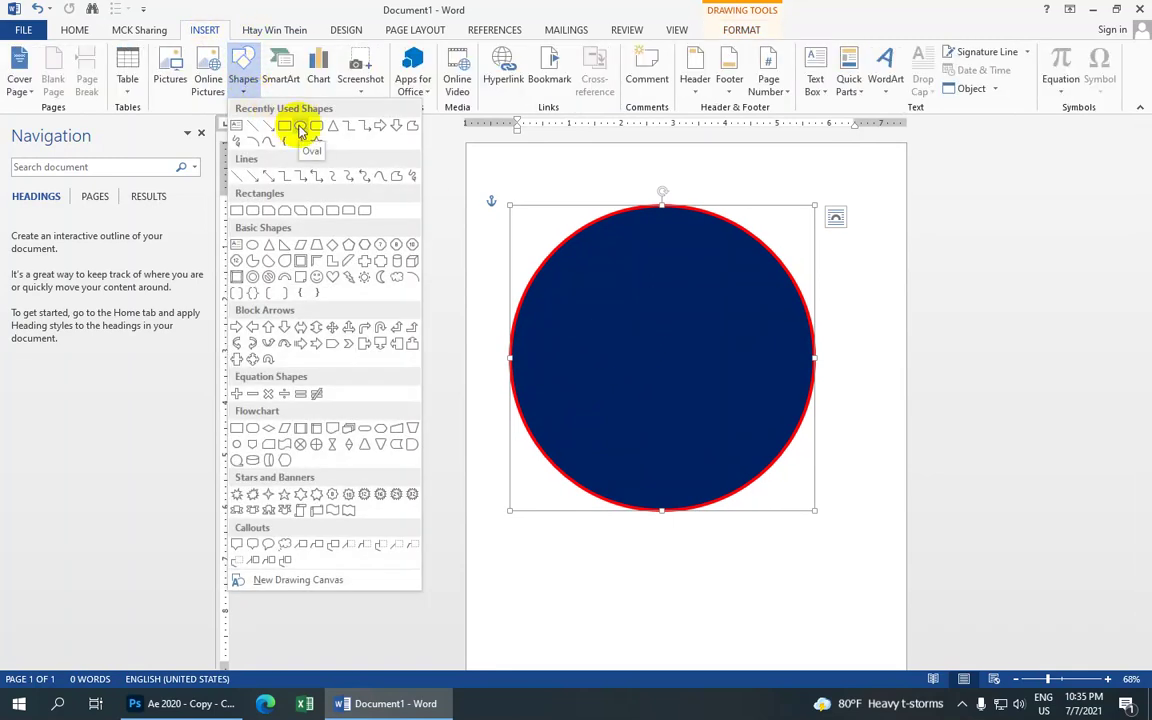
{"action": "left_click", "coordinate": [301, 128]}
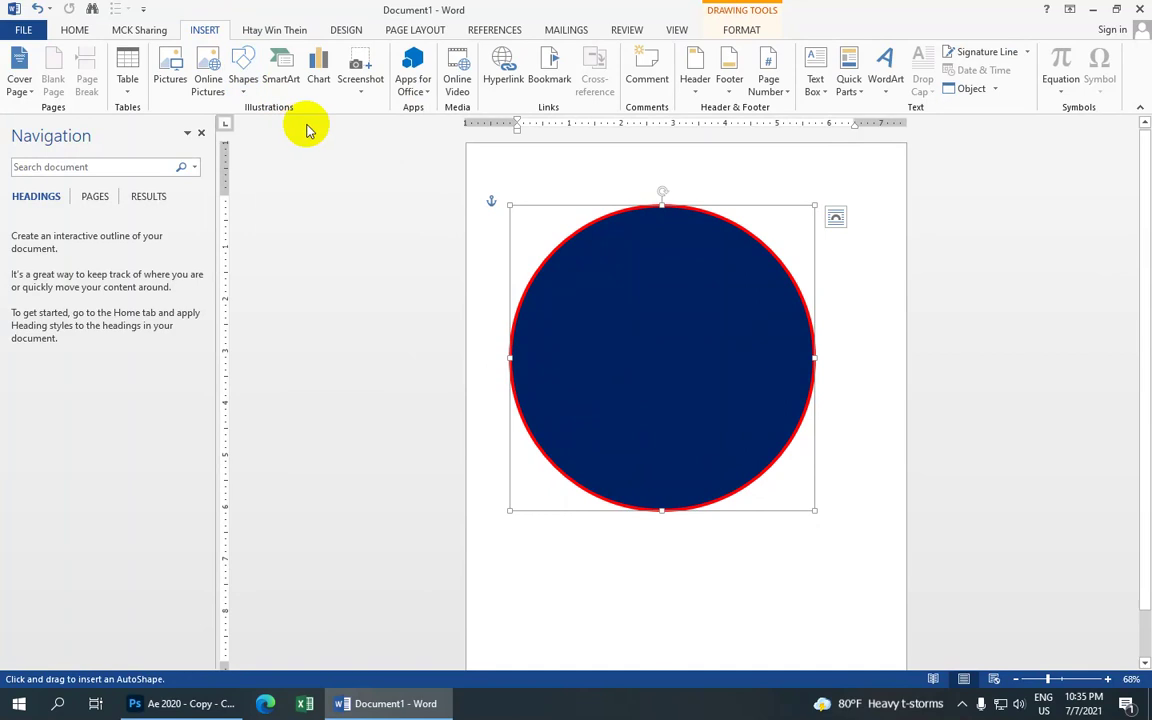
{"action": "left_click", "coordinate": [620, 315]}
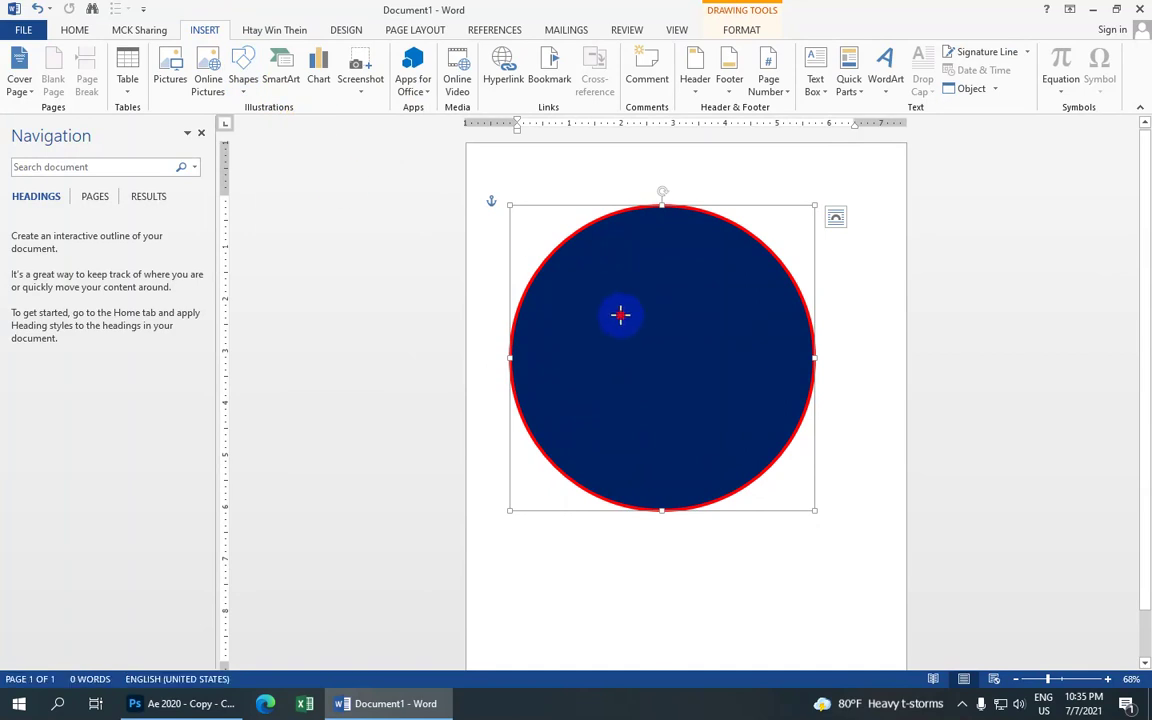
{"action": "left_click_drag", "start_coordinate": [650, 347], "coordinate": [853, 549]}
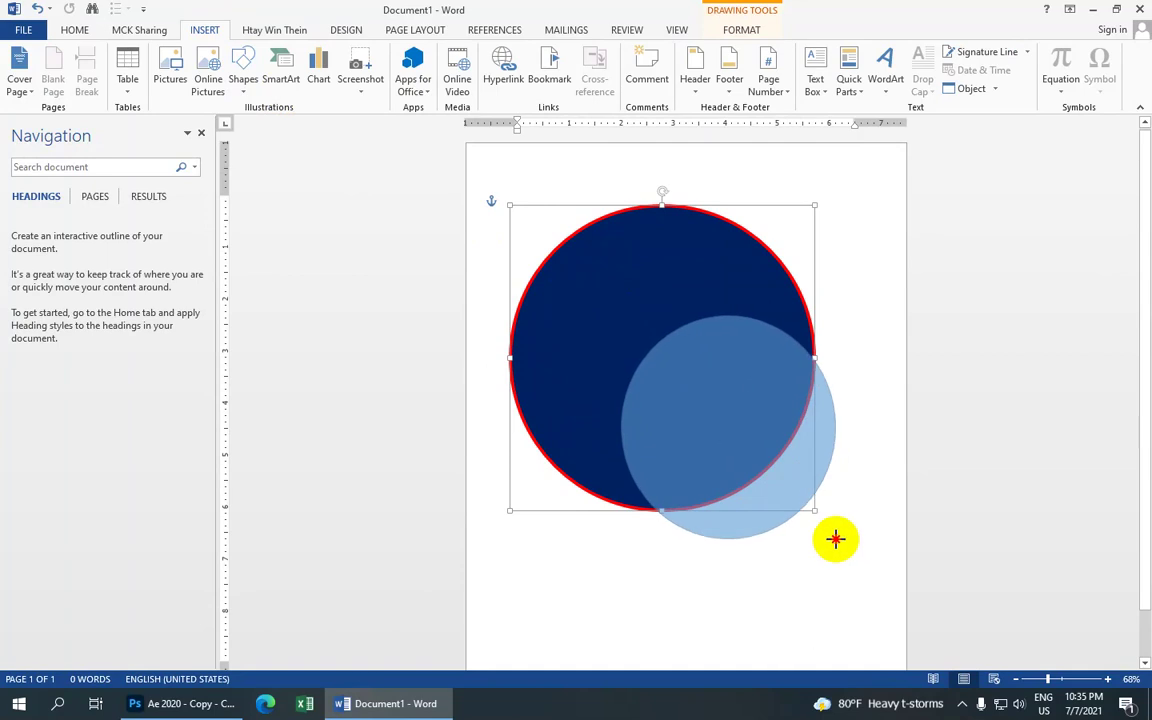
{"action": "left_click_drag", "start_coordinate": [853, 549], "coordinate": [873, 563]}
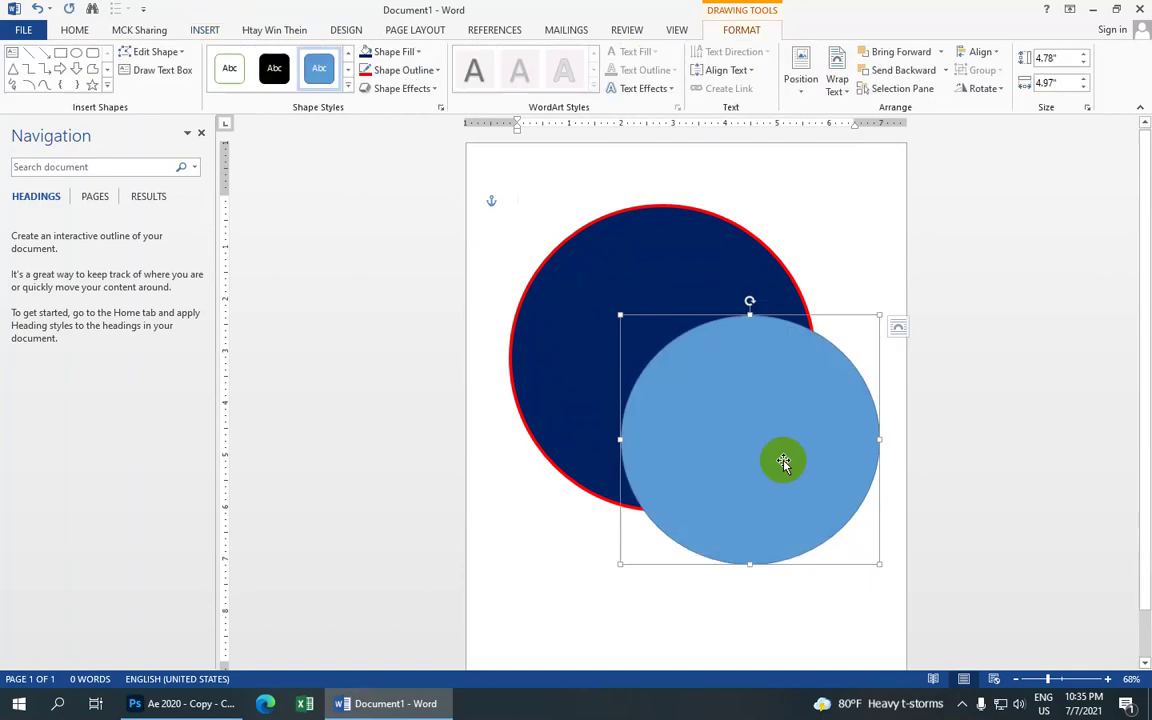
{"action": "left_click_drag", "start_coordinate": [712, 412], "coordinate": [638, 335]}
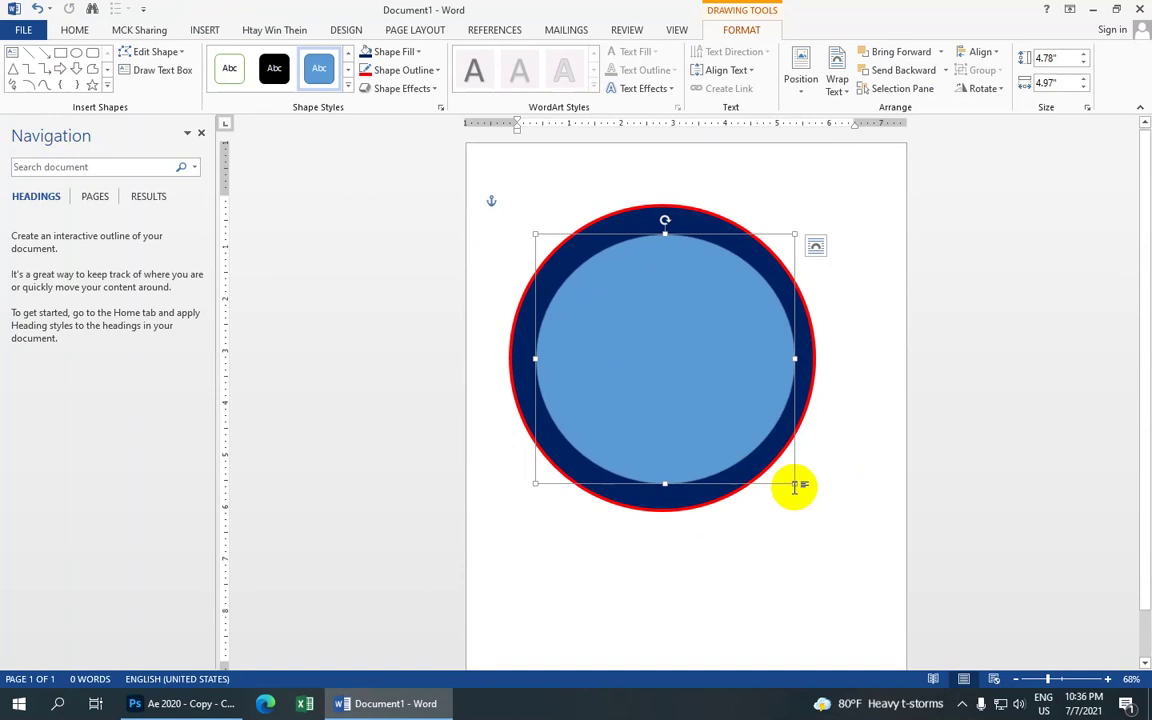
{"action": "left_click_drag", "start_coordinate": [794, 483], "coordinate": [771, 459]}
{"action": "left_click_drag", "start_coordinate": [667, 353], "coordinate": [677, 364]}
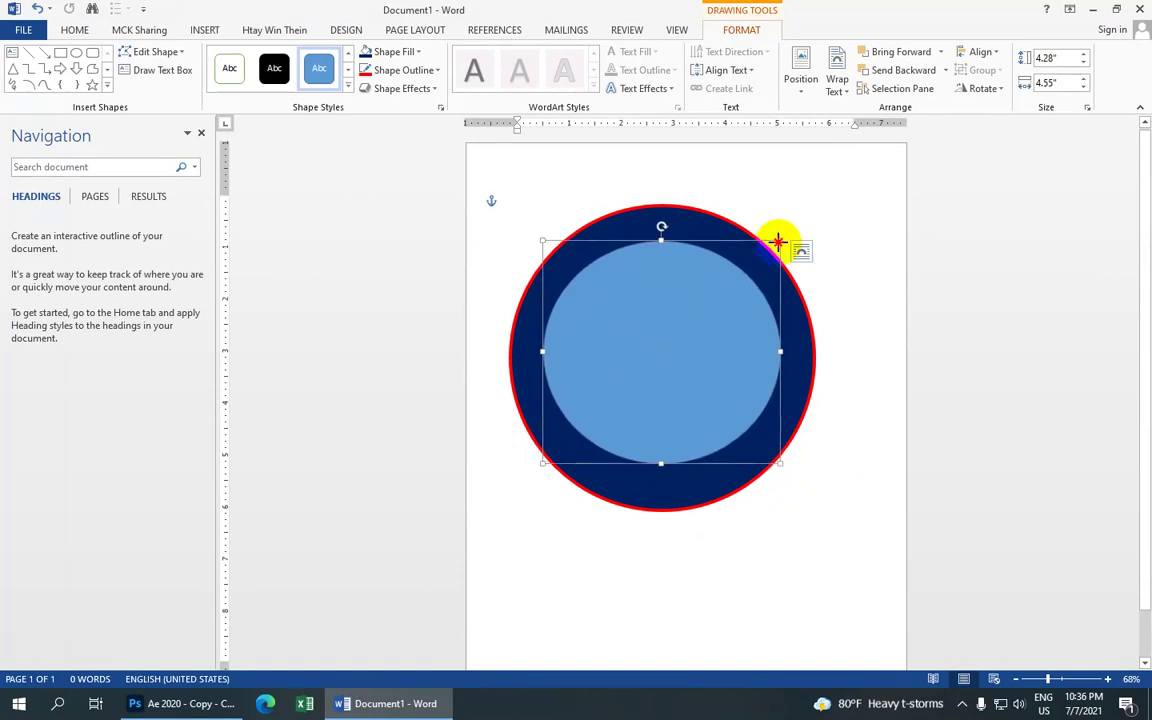
{"action": "left_click_drag", "start_coordinate": [779, 241], "coordinate": [766, 247]}
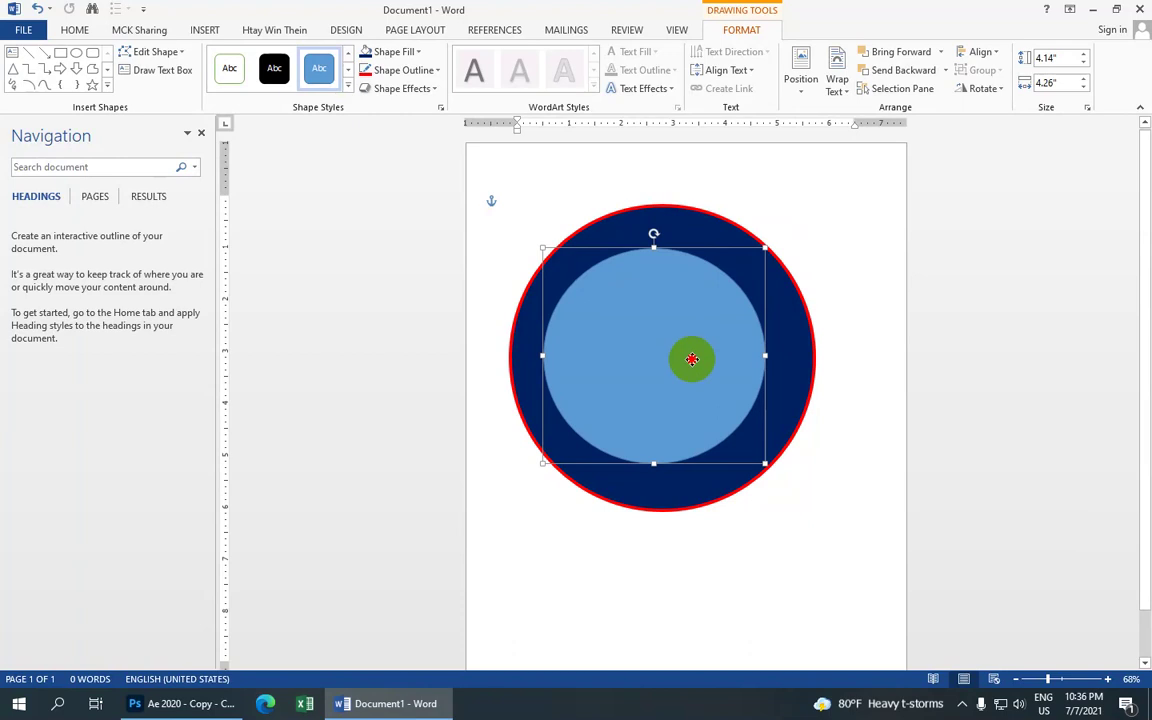
{"action": "left_click_drag", "start_coordinate": [691, 359], "coordinate": [705, 359]}
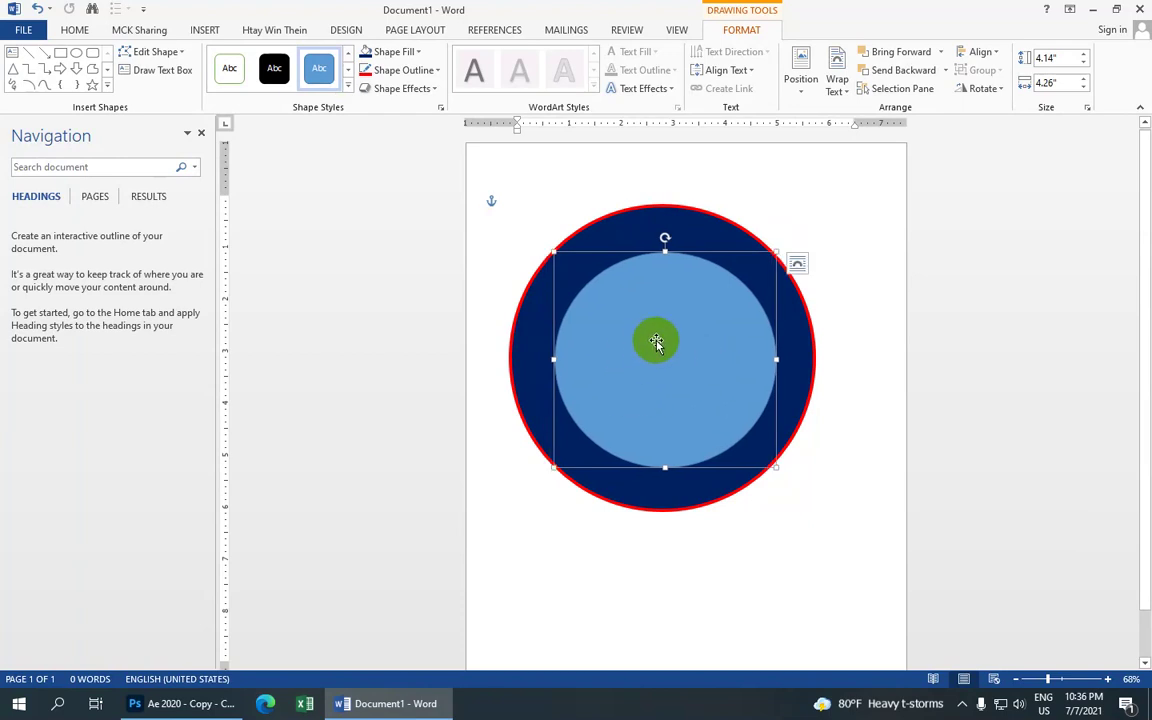
Give the inner circle a white fill and a red outline
{"action": "left_click", "coordinate": [417, 52]}
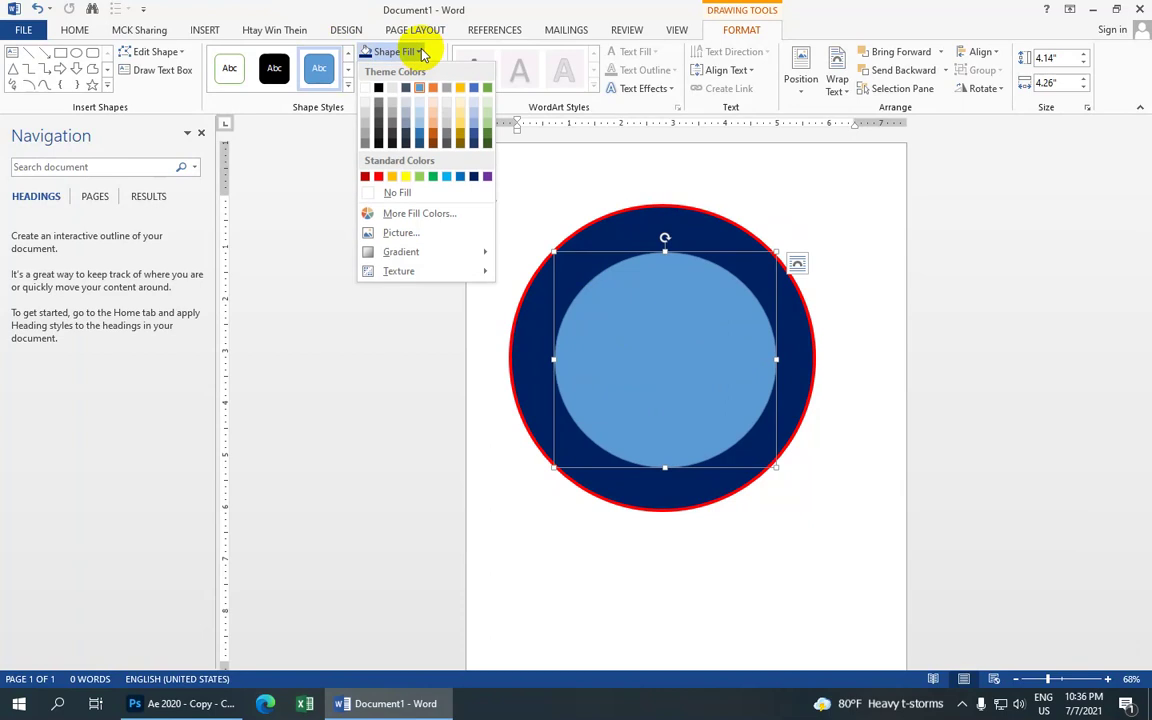
{"action": "left_click", "coordinate": [369, 92]}
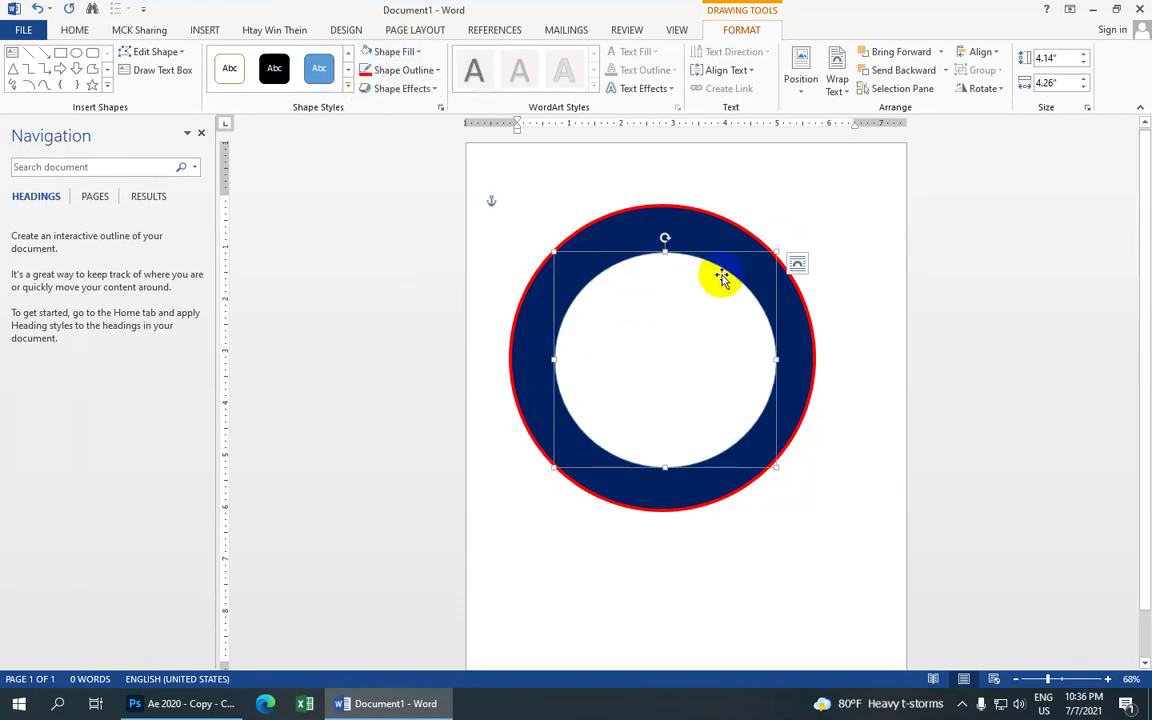
{"action": "left_click", "coordinate": [438, 72]}
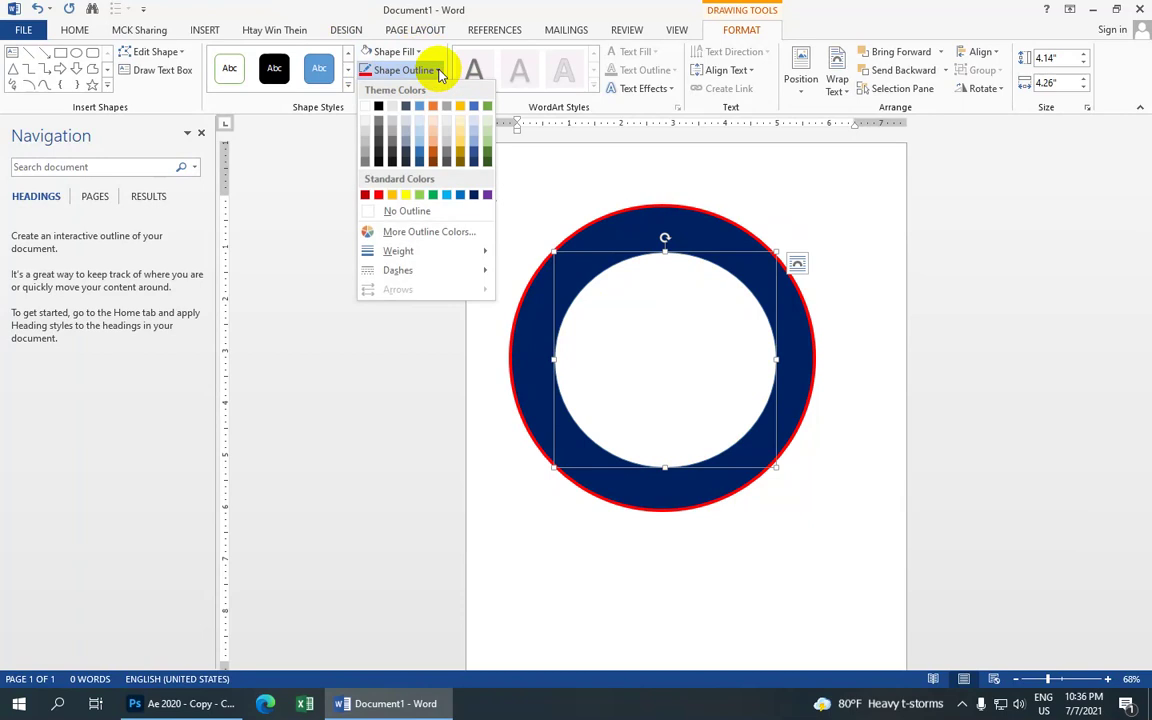
{"action": "left_click", "coordinate": [366, 190]}
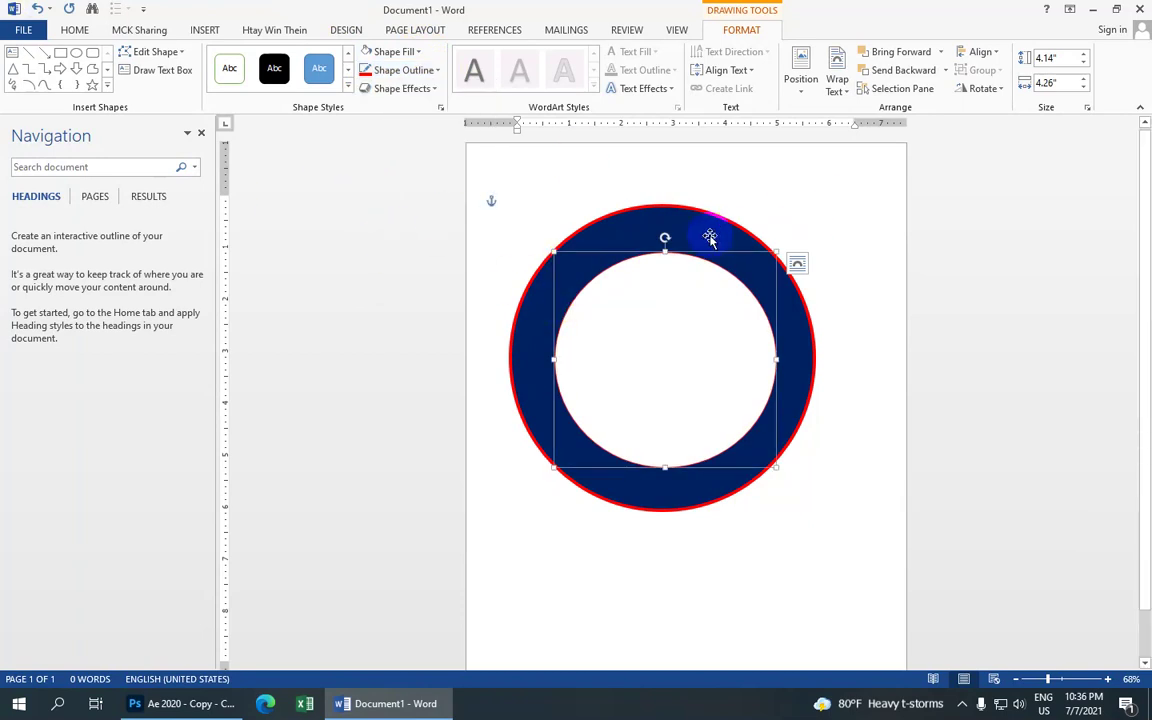
Select both circles and align them on the horizontal centre, then deselect
{"action": "left_click", "coordinate": [596, 232], "text": "shift"}
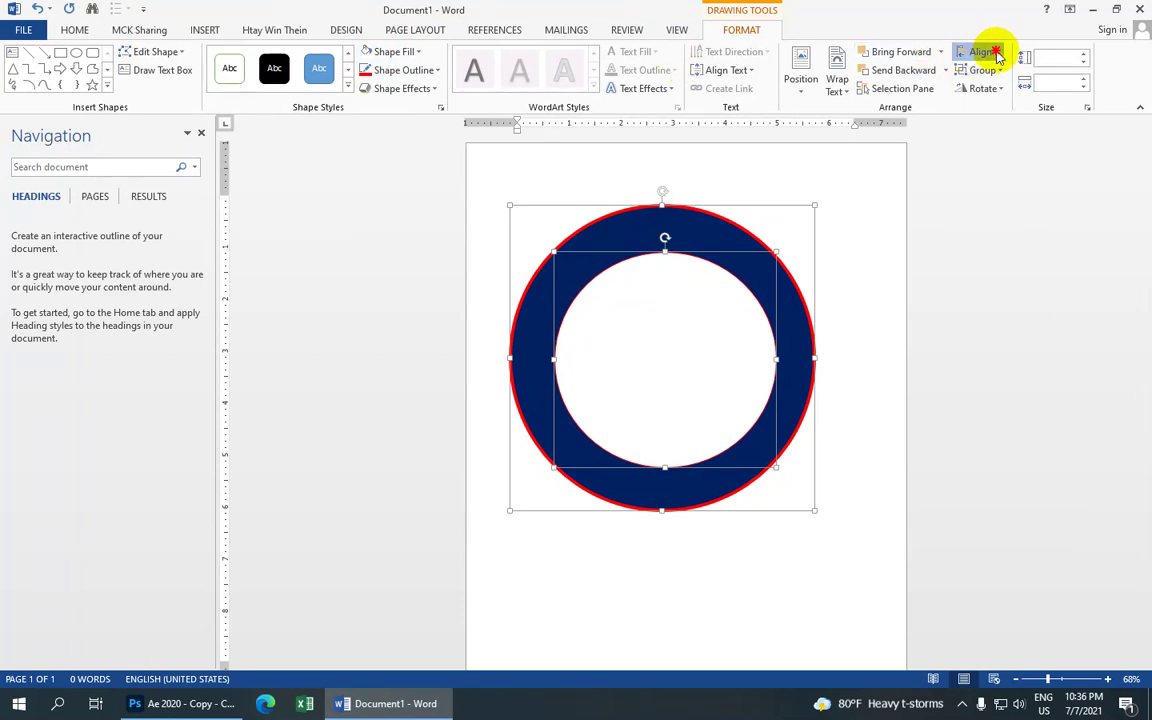
{"action": "left_click", "coordinate": [997, 54]}
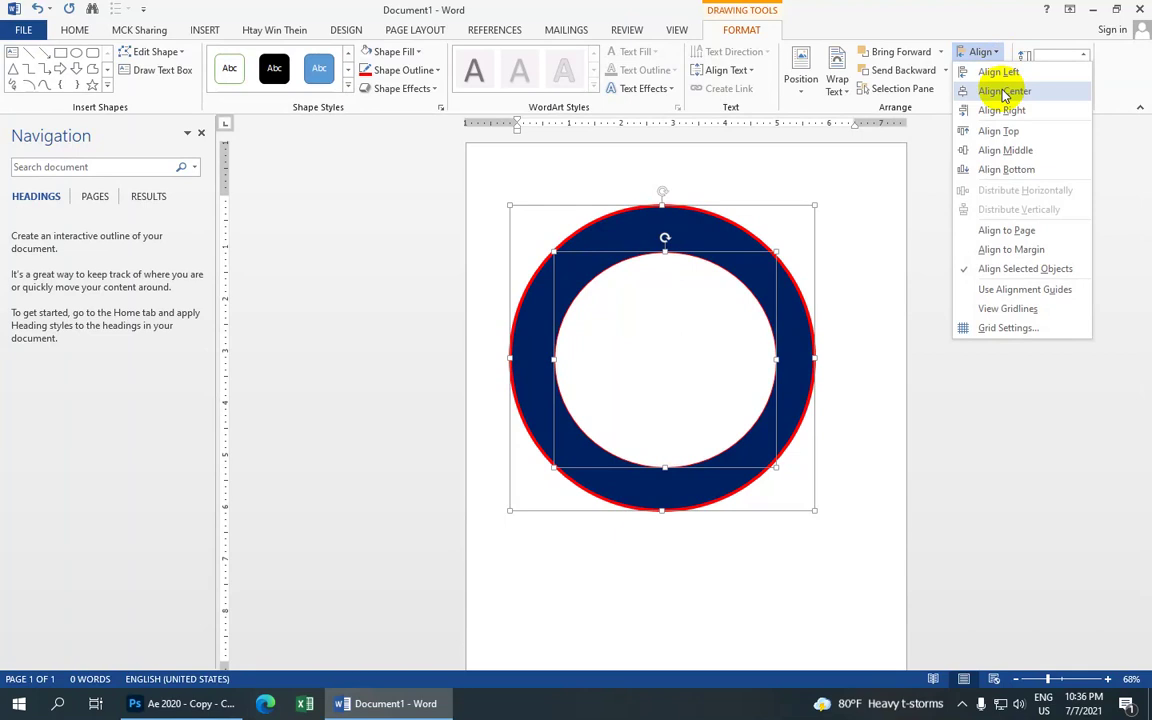
{"action": "left_click", "coordinate": [1004, 91]}
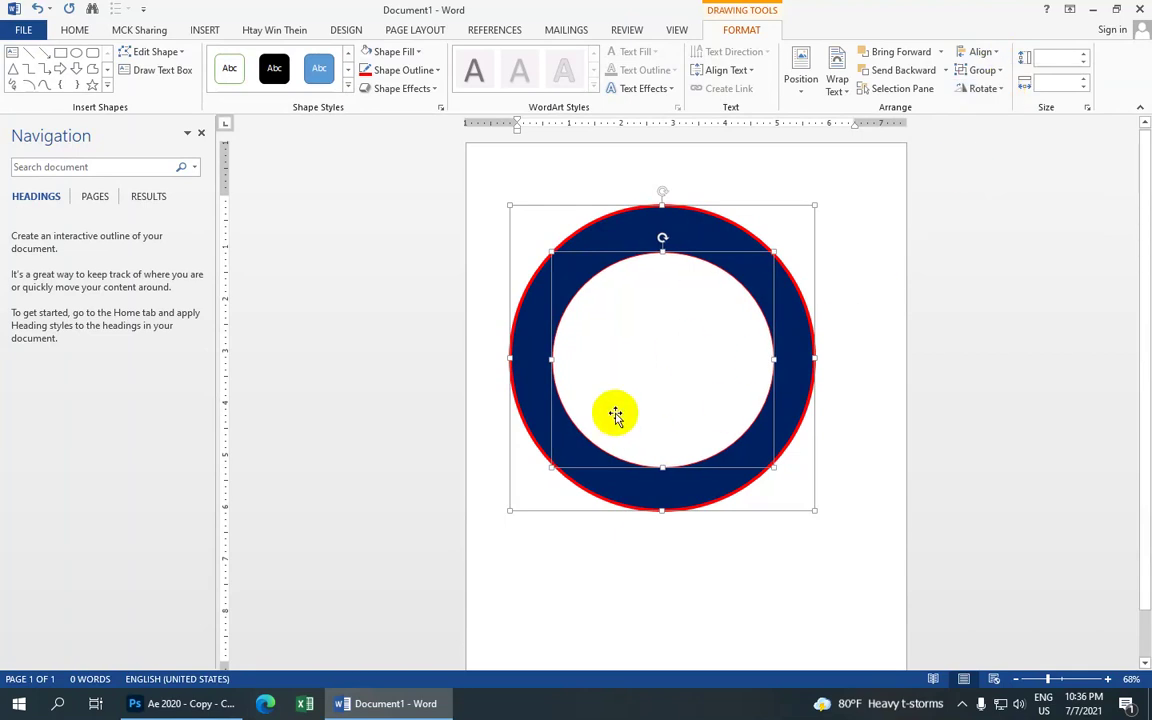
{"action": "left_click", "coordinate": [830, 370]}
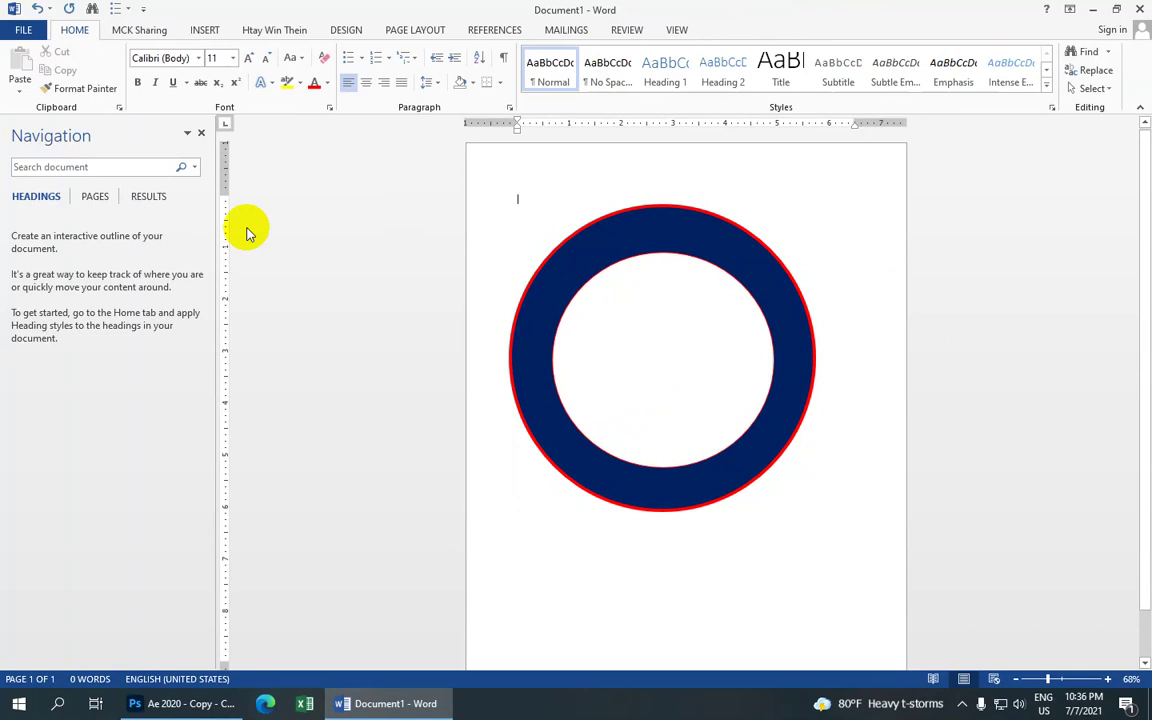
Draw a sun shape about 3.68" by 4" centred inside the white circle
{"action": "left_click", "coordinate": [205, 30]}
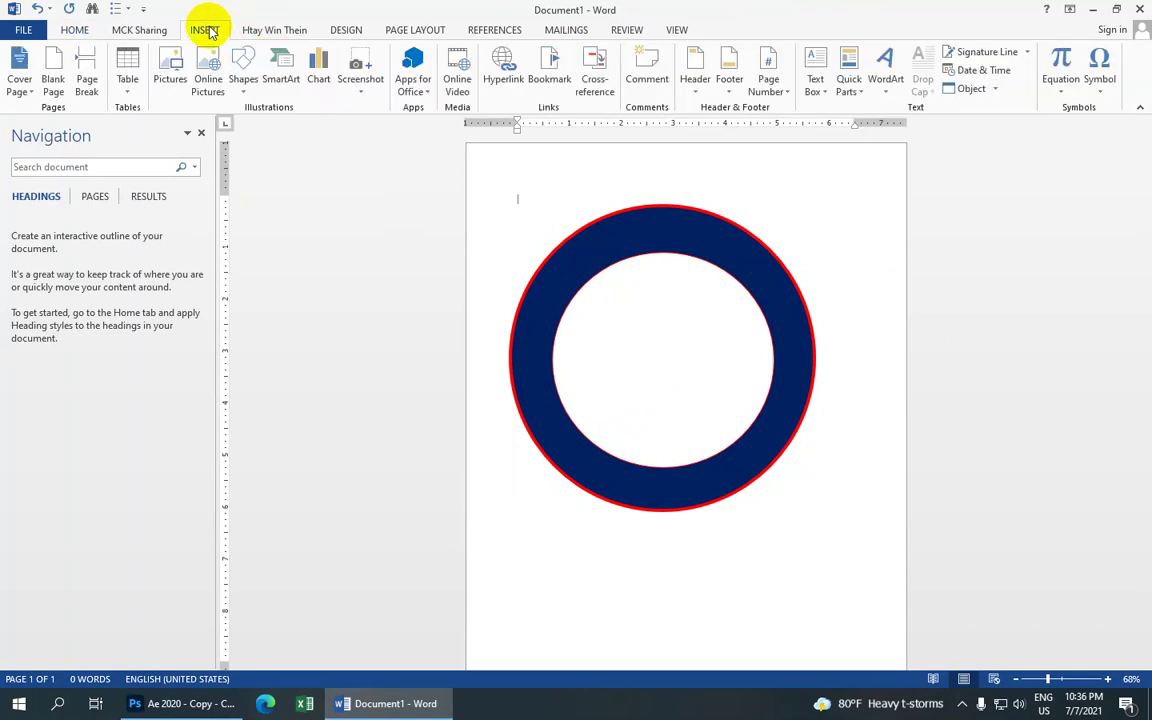
{"action": "left_click", "coordinate": [241, 80]}
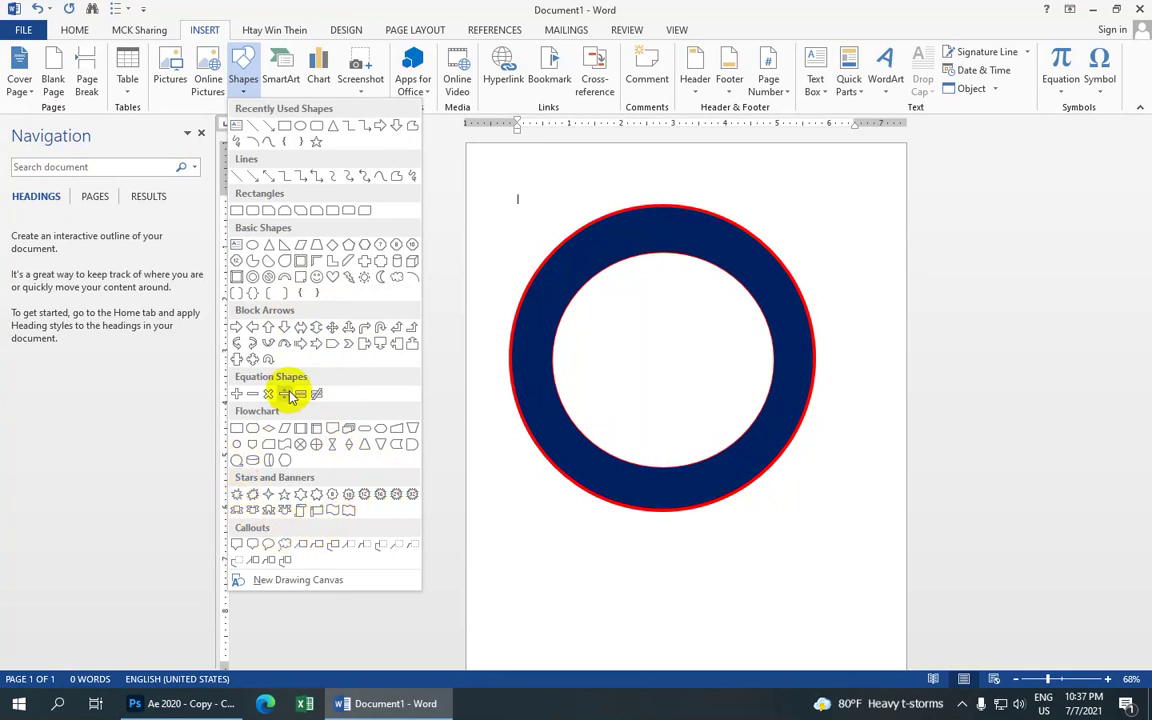
{"action": "left_click", "coordinate": [364, 283]}
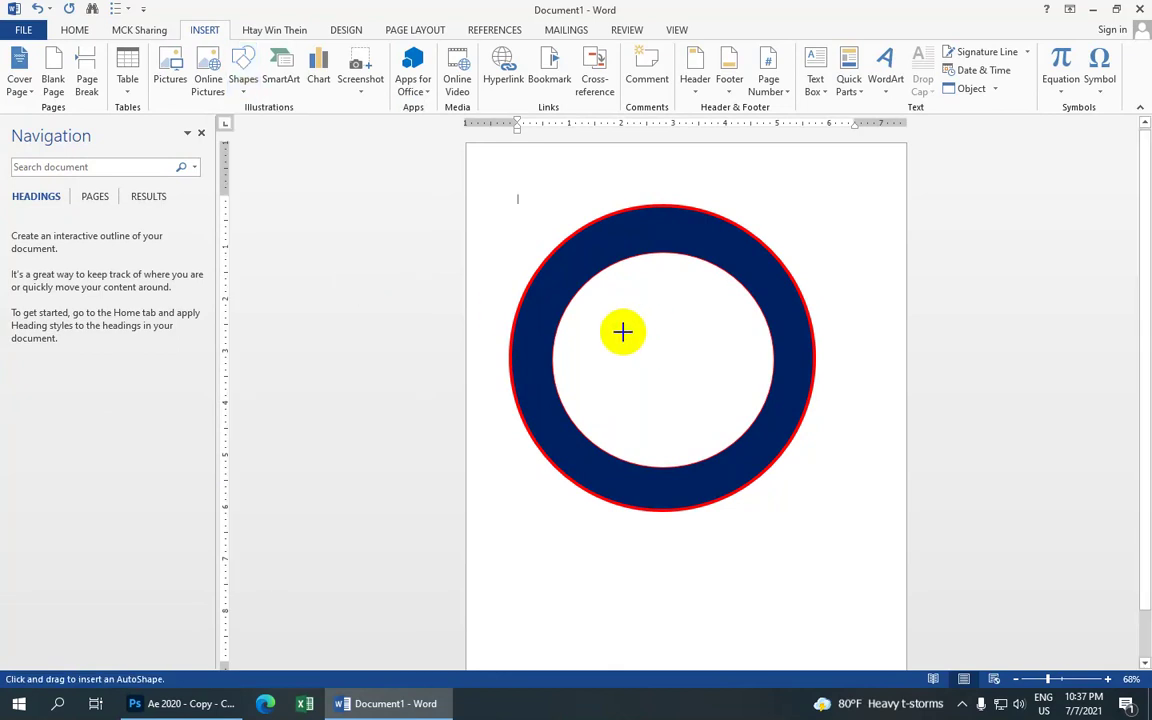
{"action": "left_click_drag", "start_coordinate": [619, 332], "coordinate": [845, 545]}
{"action": "left_click_drag", "start_coordinate": [738, 437], "coordinate": [672, 361]}
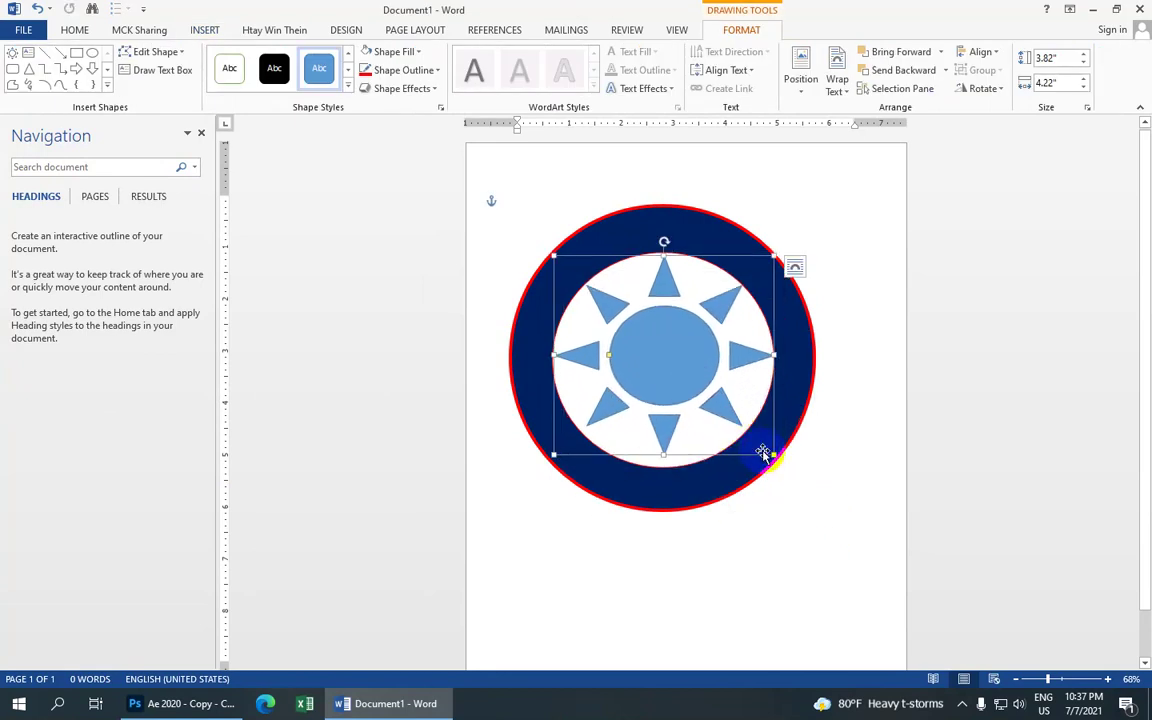
{"action": "left_click_drag", "start_coordinate": [771, 455], "coordinate": [764, 447]}
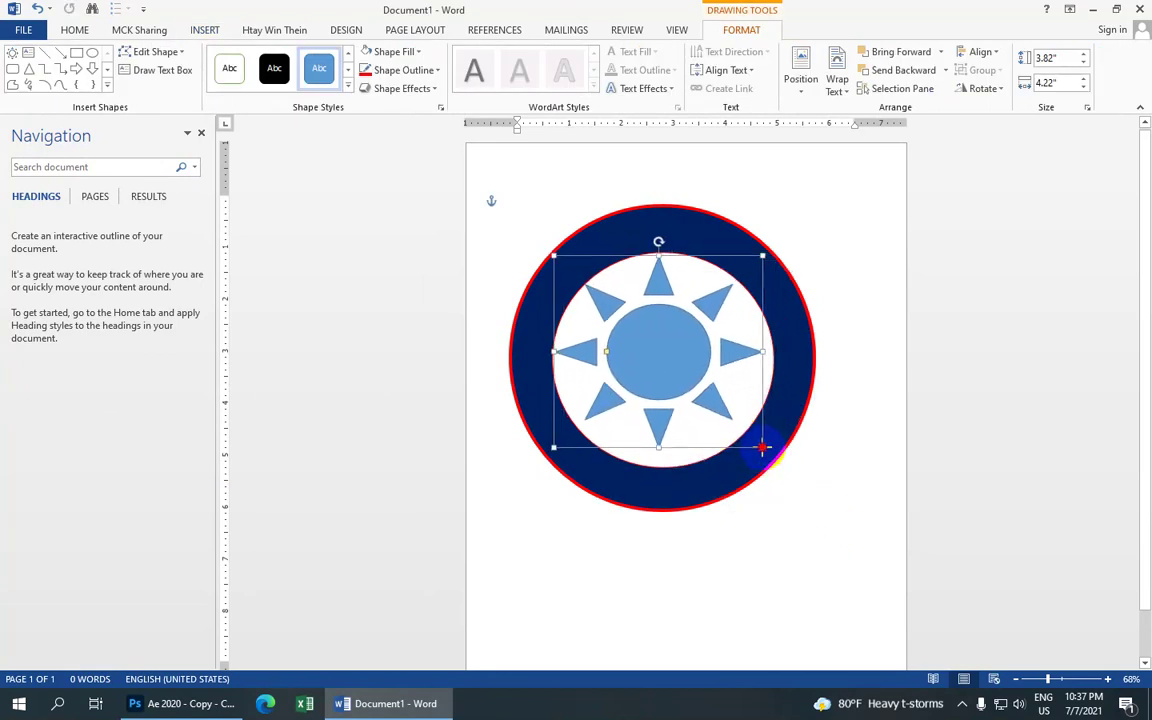
{"action": "left_click_drag", "start_coordinate": [670, 362], "coordinate": [672, 370]}
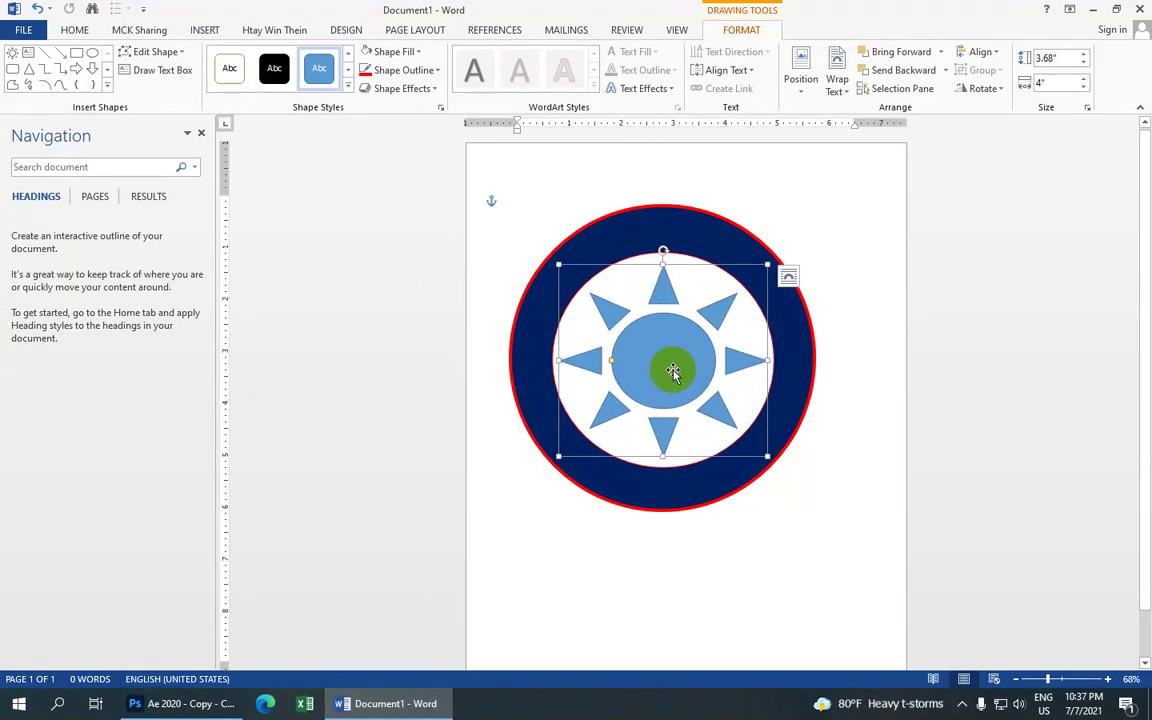
Fill the sun with custom magenta (RGB 250, 49, 255) and nudge it slightly down
{"action": "left_click", "coordinate": [420, 55]}
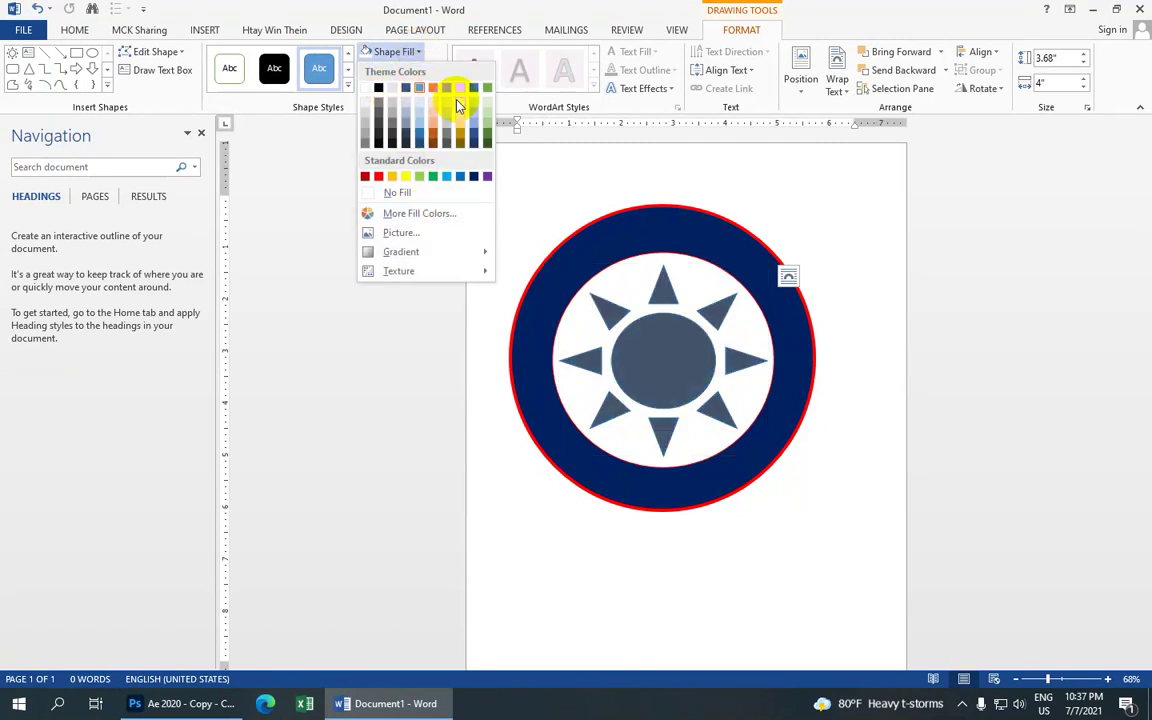
{"action": "left_click", "coordinate": [419, 213]}
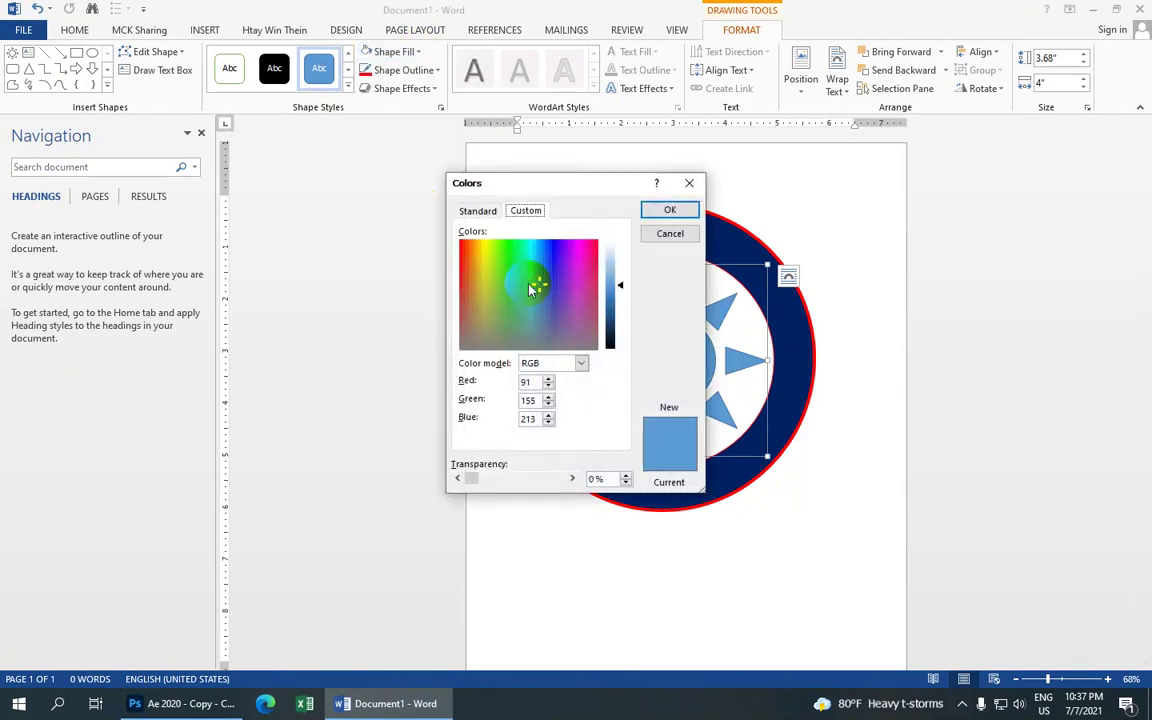
{"action": "left_click_drag", "start_coordinate": [537, 288], "coordinate": [518, 256]}
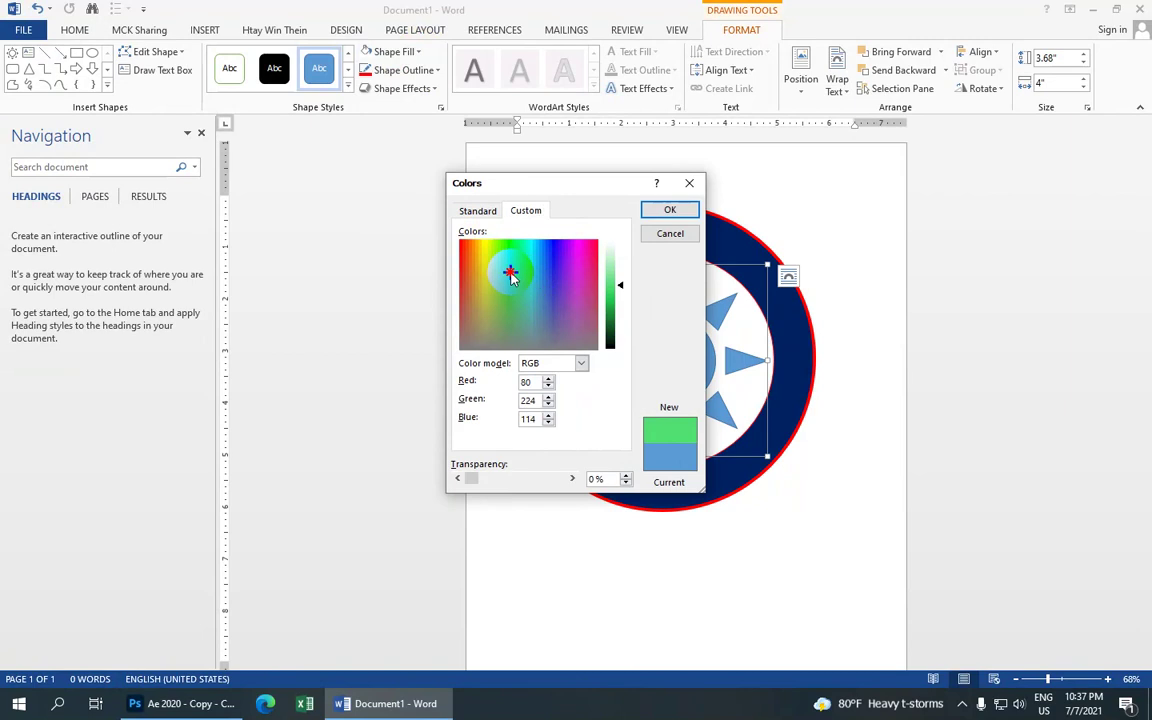
{"action": "left_click", "coordinate": [572, 257]}
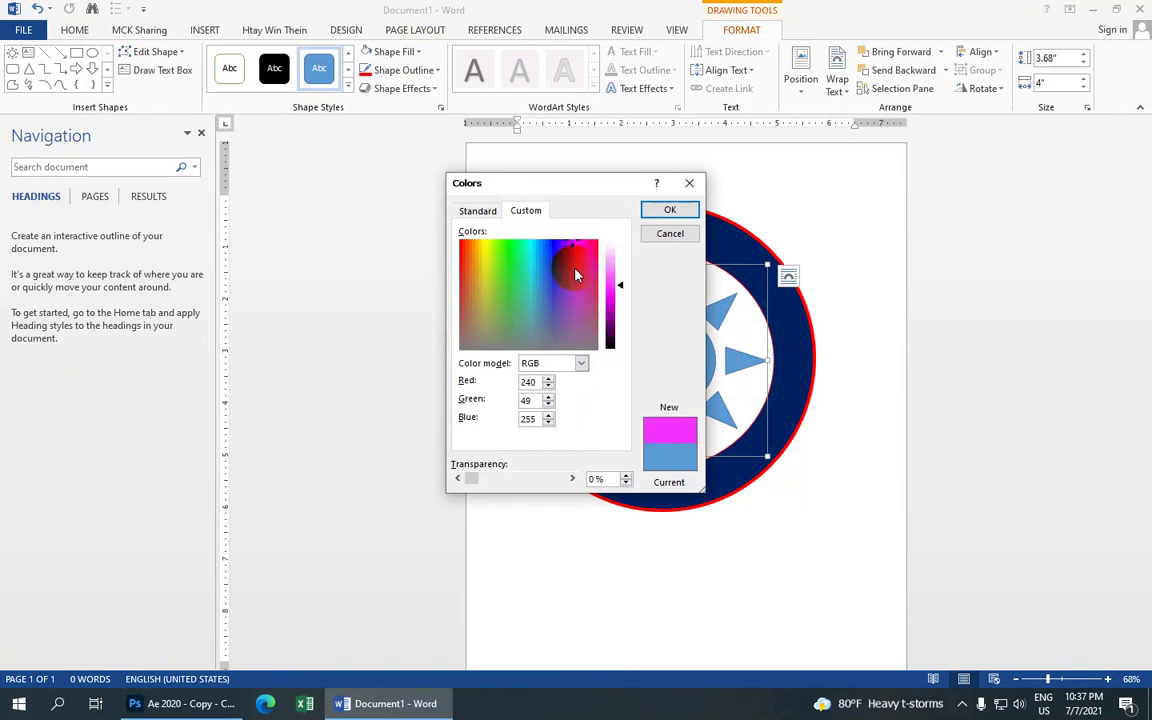
{"action": "mouse_move", "coordinate": [576, 261]}
{"action": "left_mouse_down"}
{"action": "mouse_move", "coordinate": [589, 321]}
{"action": "mouse_move", "coordinate": [590, 255]}
{"action": "left_mouse_up"}
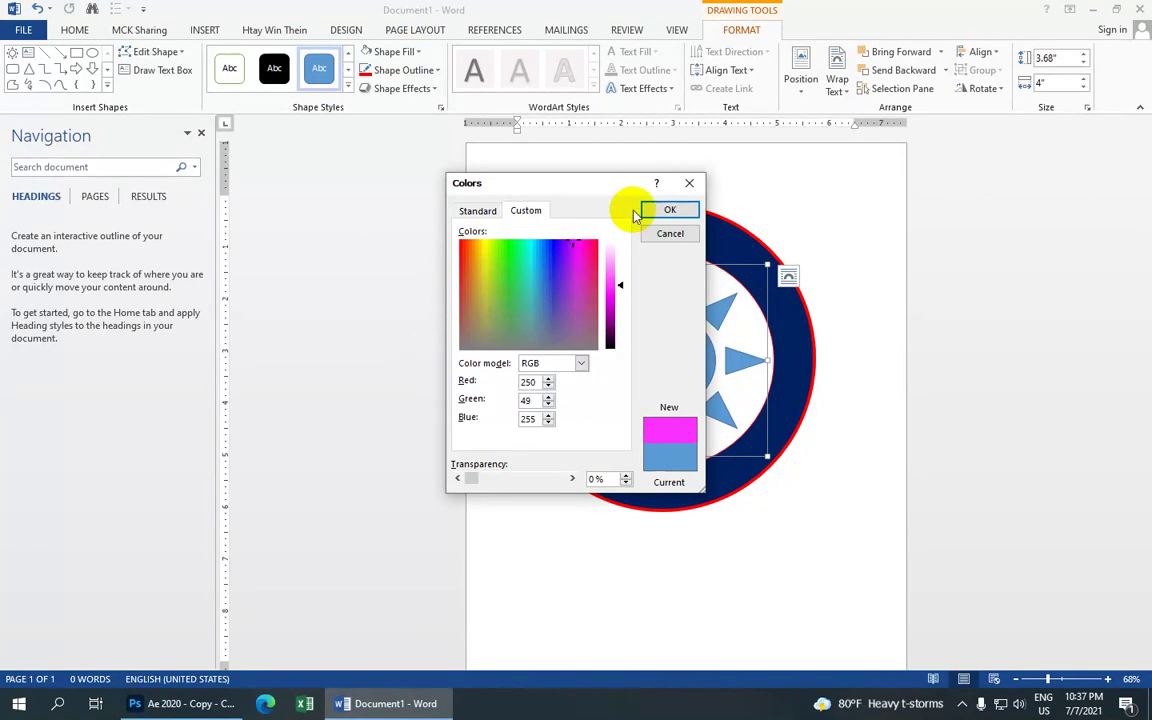
{"action": "left_click", "coordinate": [669, 210]}
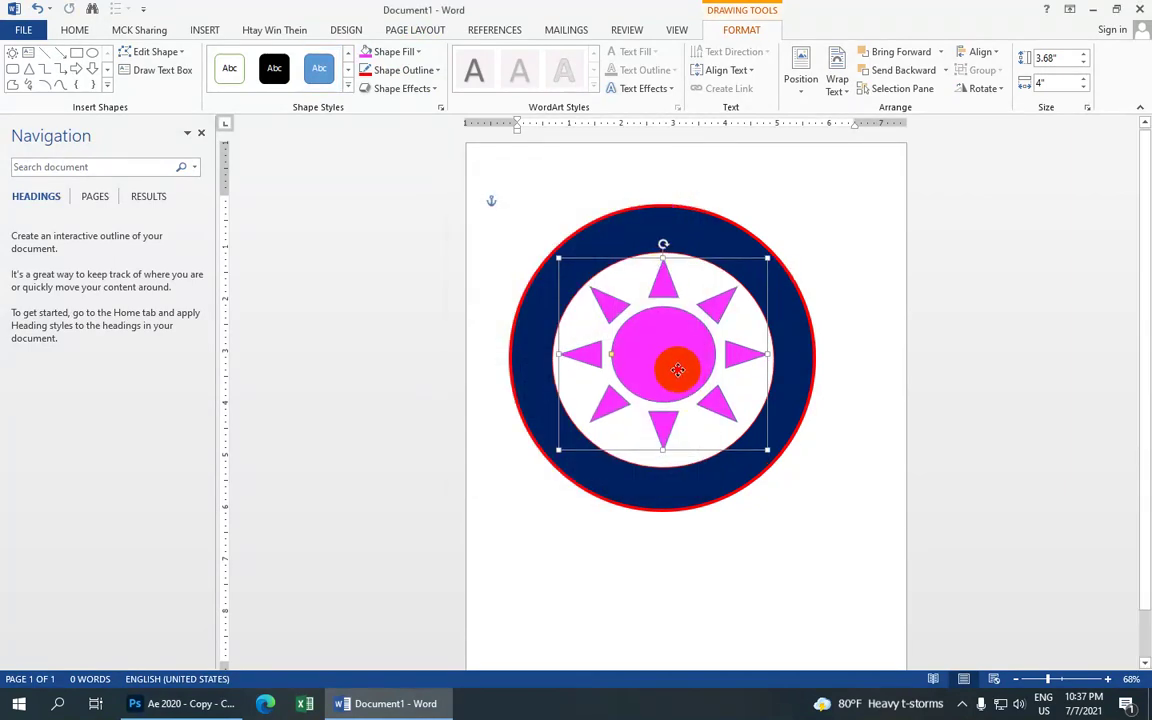
{"action": "left_click_drag", "start_coordinate": [678, 374], "coordinate": [679, 375]}
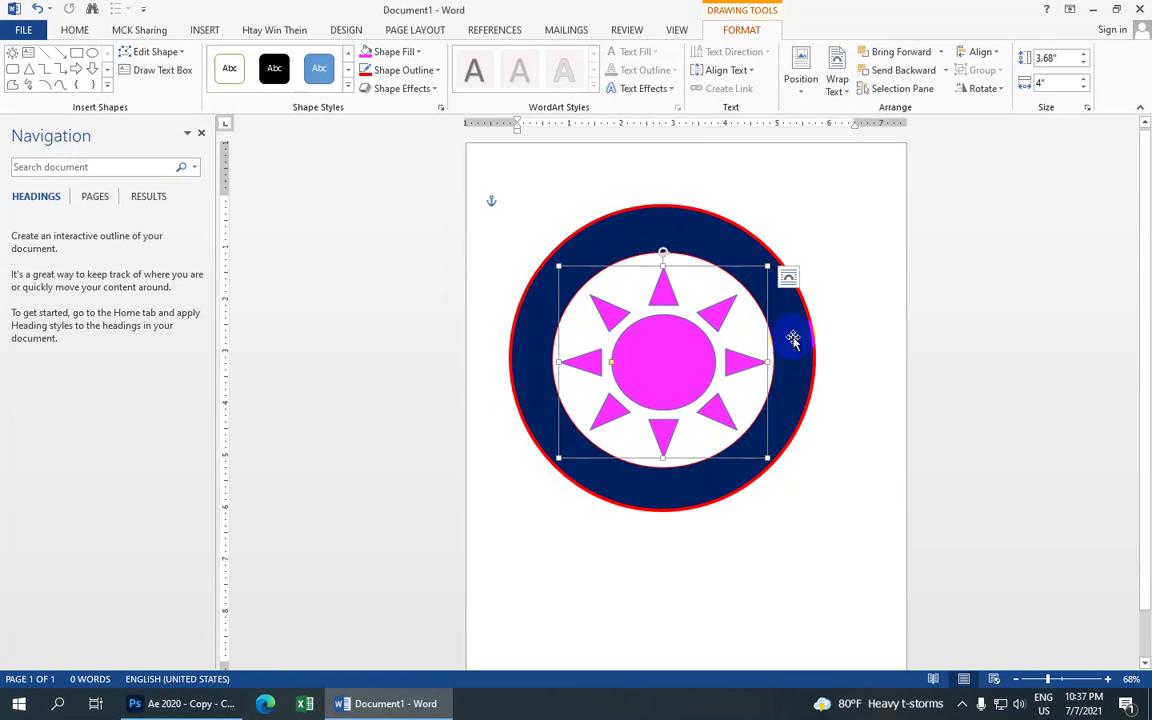
{"action": "left_click", "coordinate": [655, 238]}
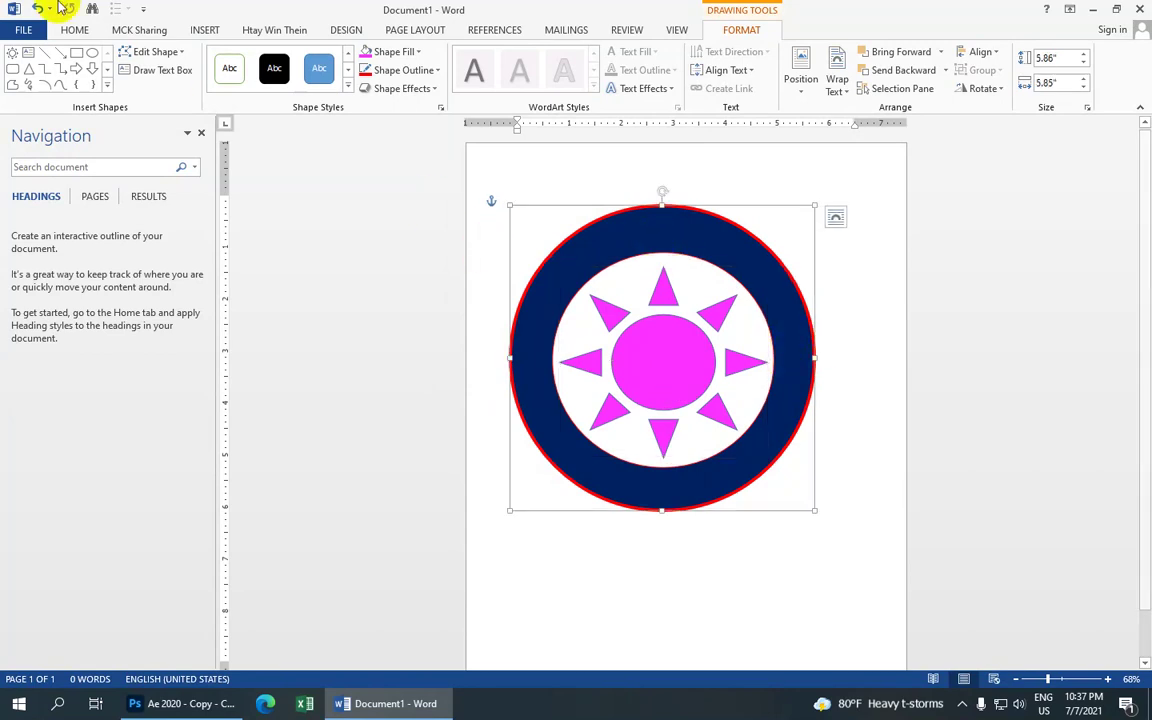
{"action": "left_click", "coordinate": [203, 31]}
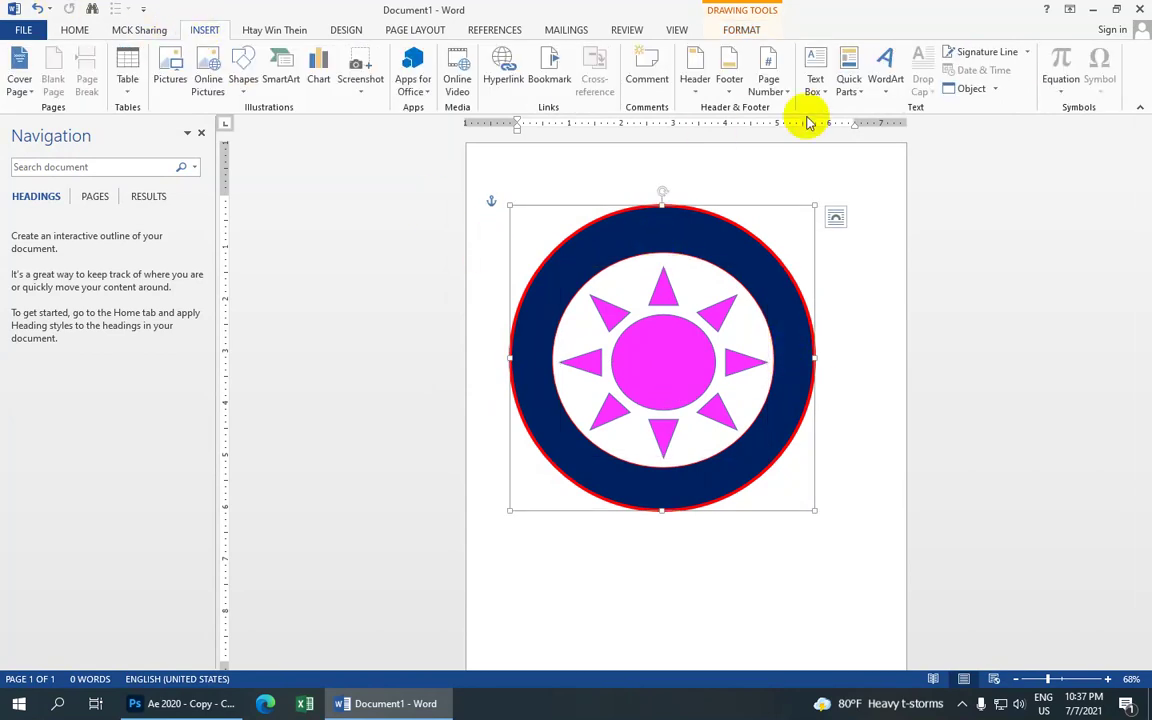
Insert an orange-style WordArt text box over the top of the ring
{"action": "left_click", "coordinate": [886, 99]}
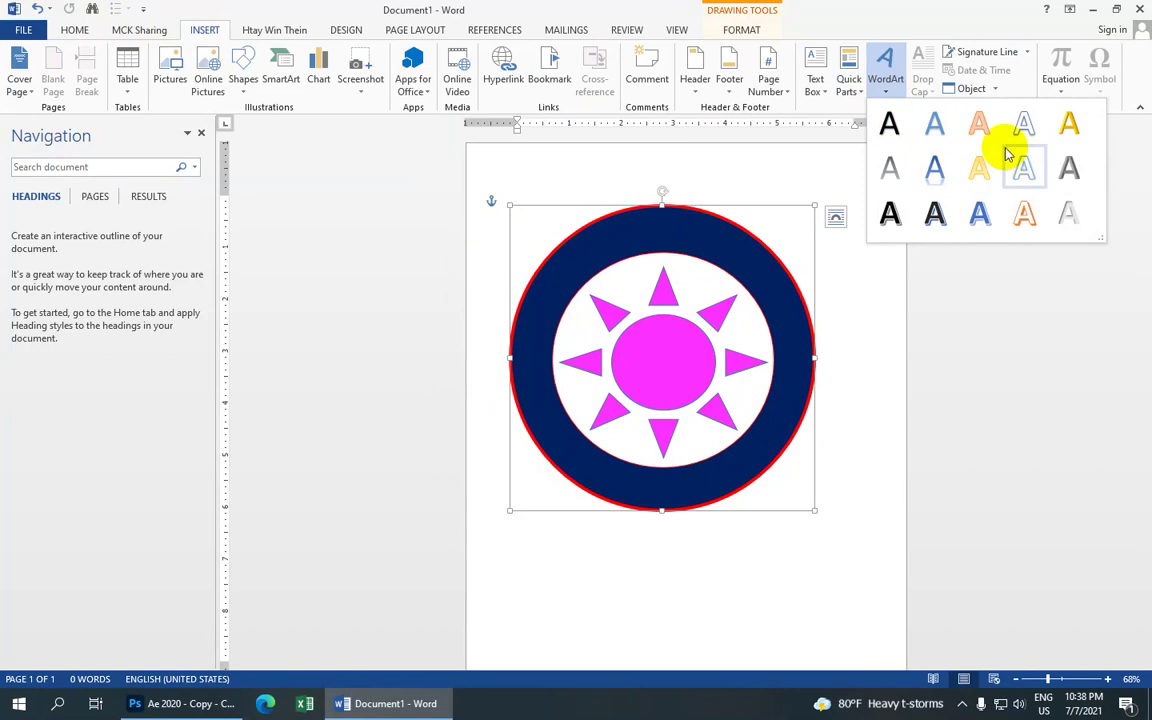
{"action": "left_click", "coordinate": [1024, 218]}
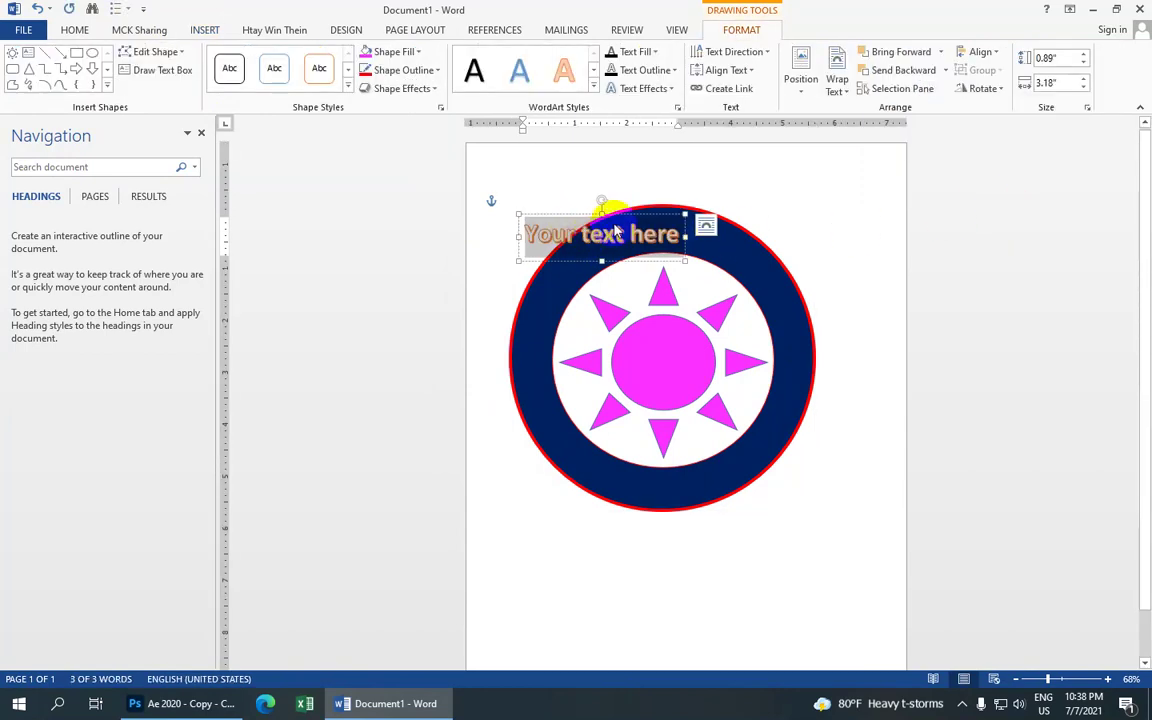
{"action": "left_click", "coordinate": [579, 237]}
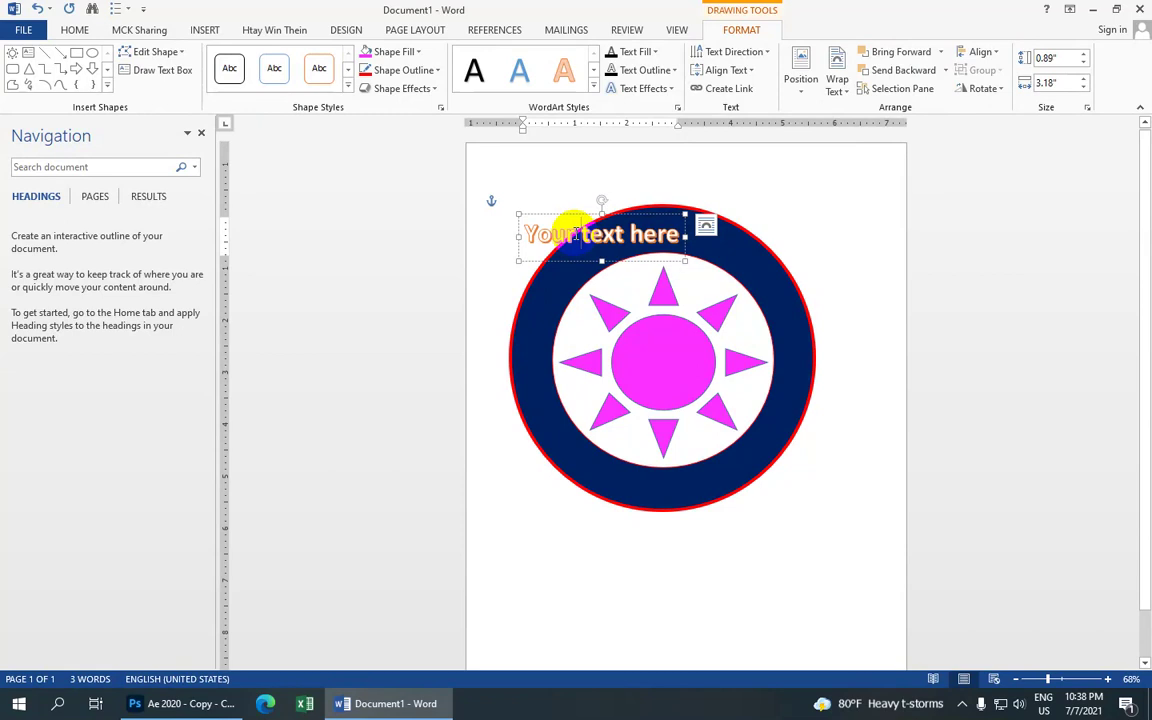
{"action": "triple_click", "coordinate": [579, 234]}
Change the WordArt text font to Win Innwa
{"action": "left_click", "coordinate": [84, 37]}
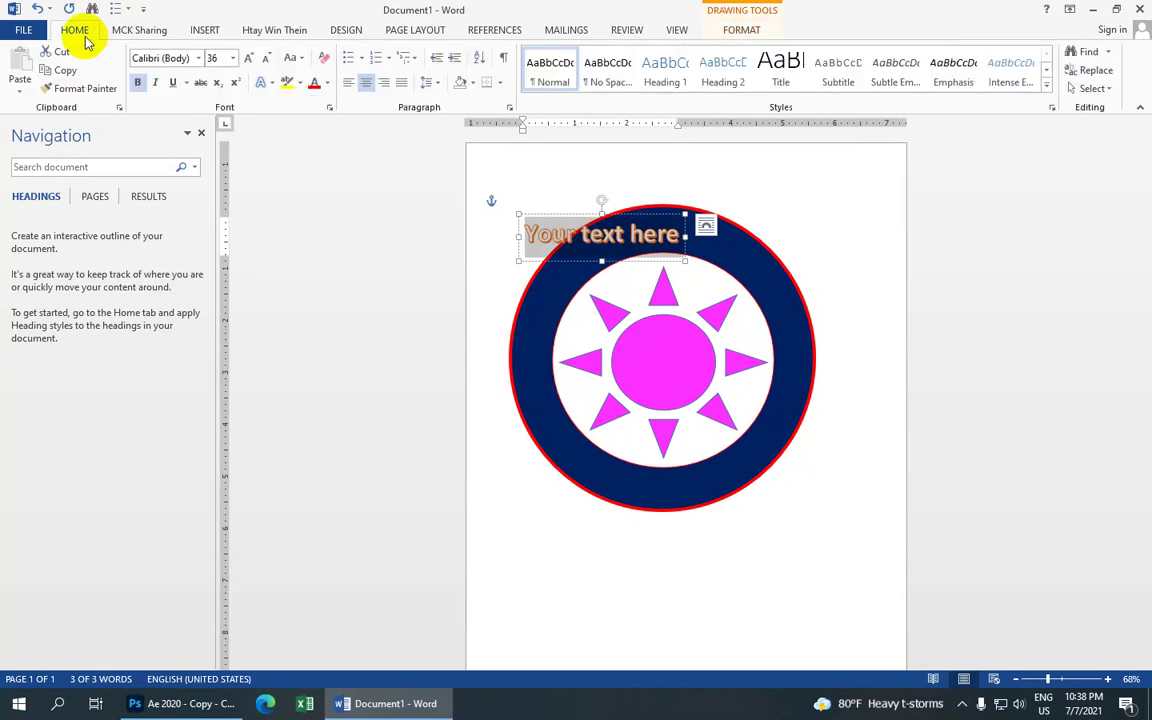
{"action": "left_click", "coordinate": [199, 57]}
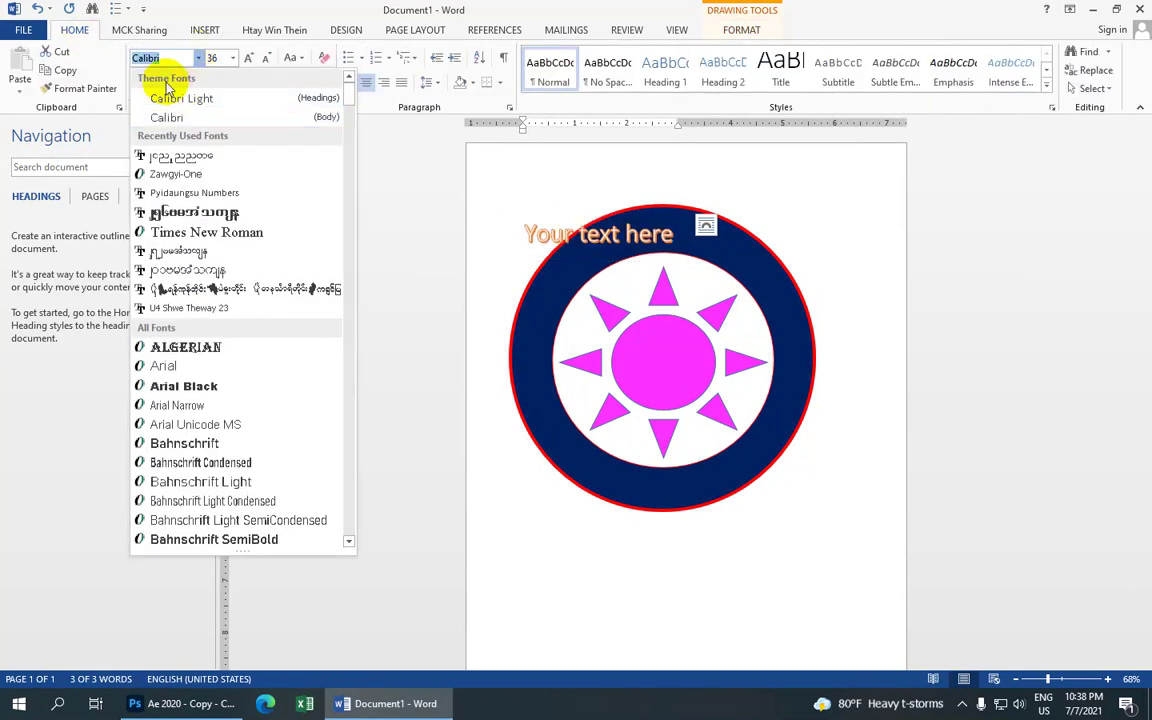
{"action": "key", "text": "Down"}
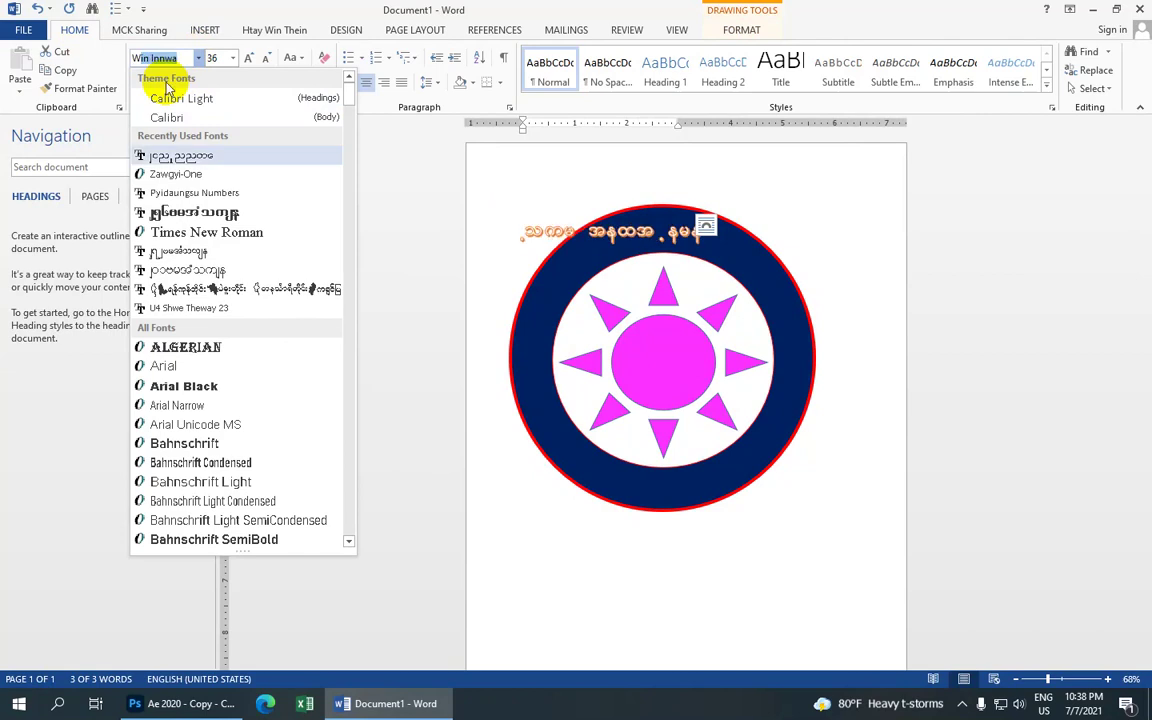
{"action": "key", "text": "Return"}
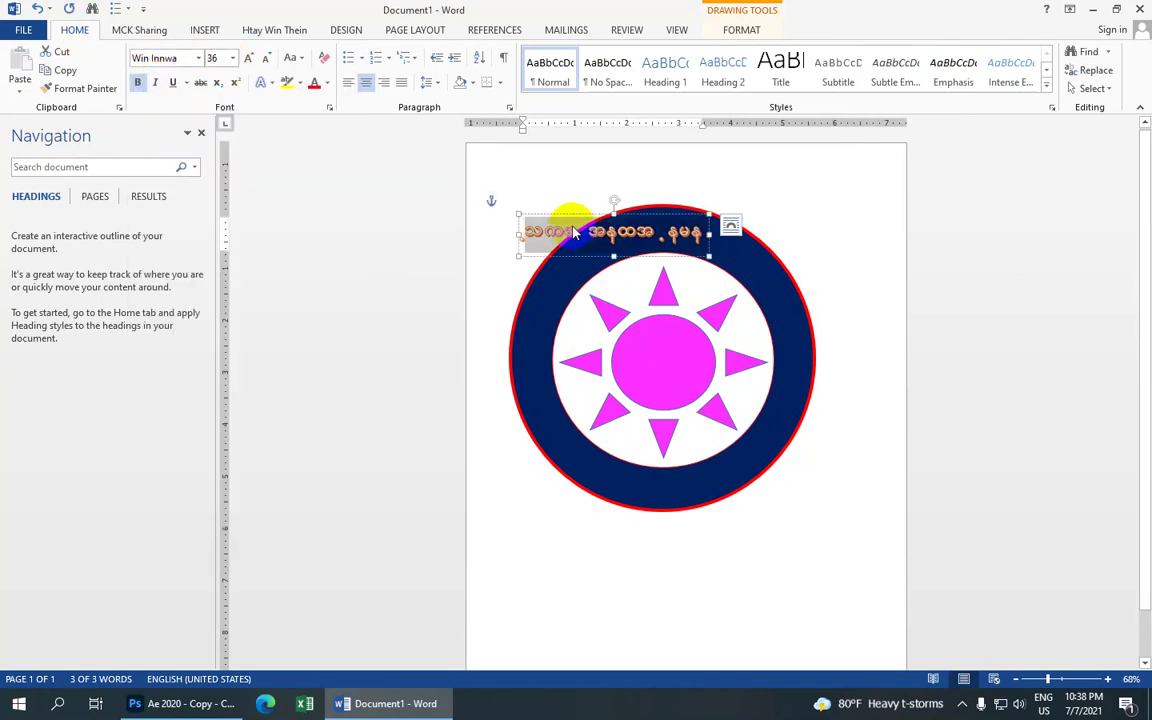
Replace the placeholder with the Myanmar phrase in Win Innwa, fixing mistyped glyphs
{"action": "left_click_drag", "start_coordinate": [585, 233], "coordinate": [573, 237]}
{"action": "type", "text": "4if;"}
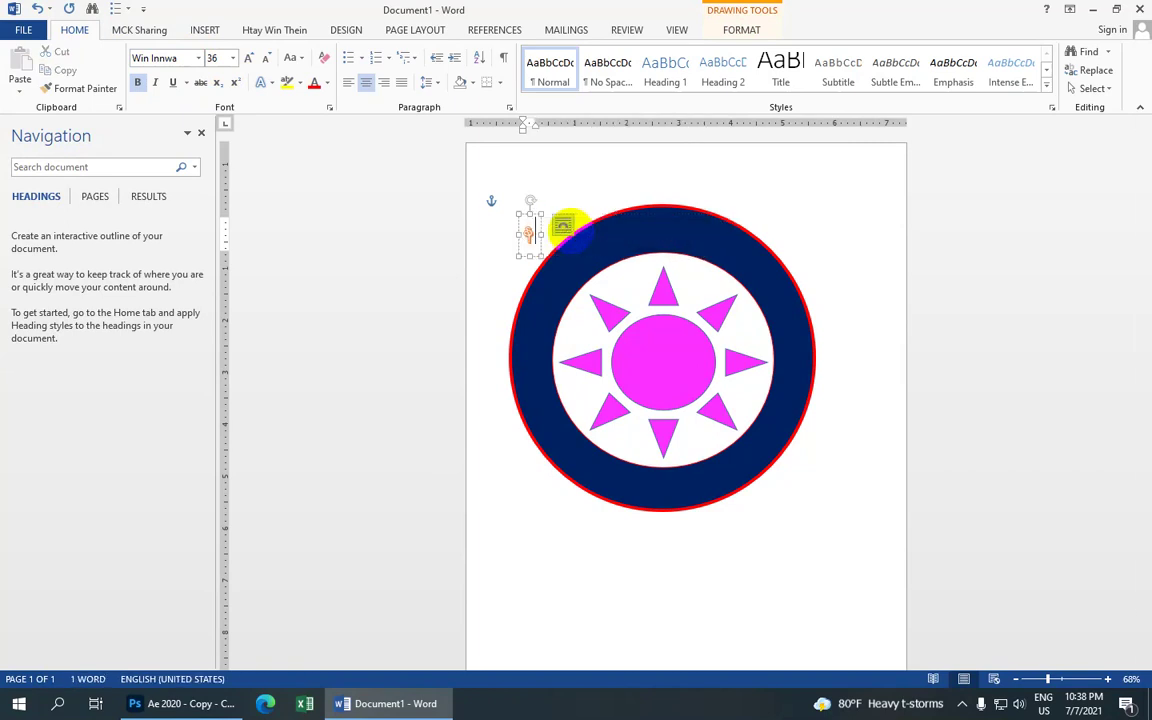
{"action": "type", "text": "m"}
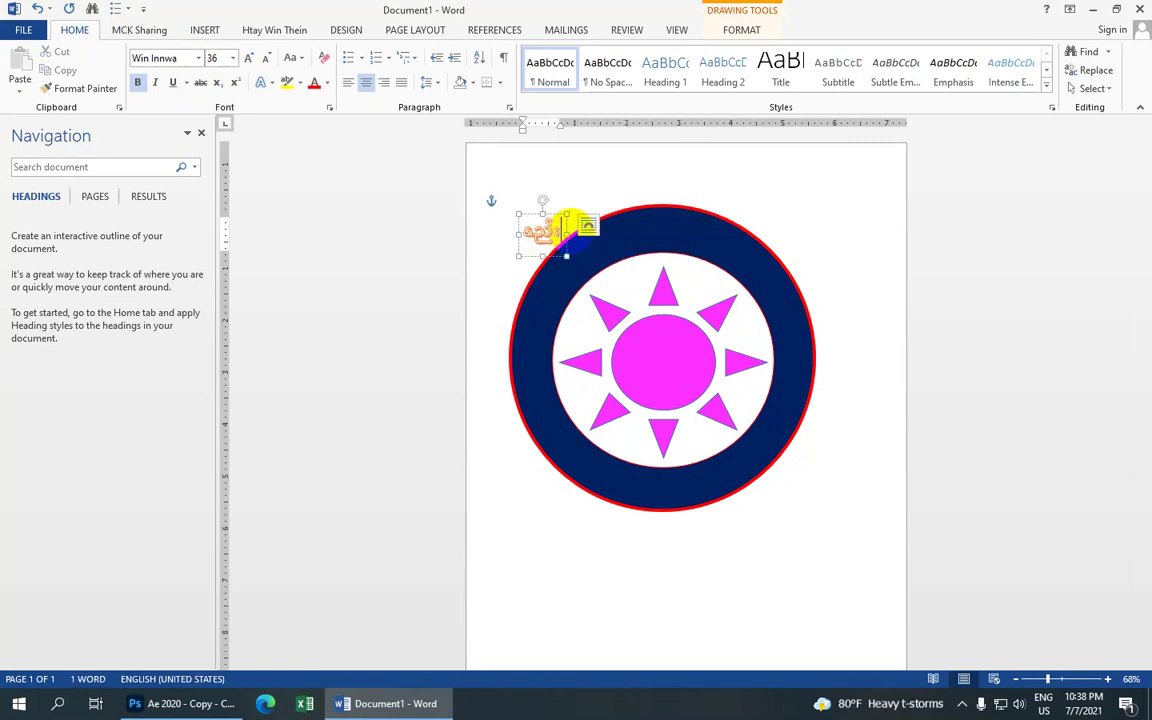
{"action": "type", "text": "u"}
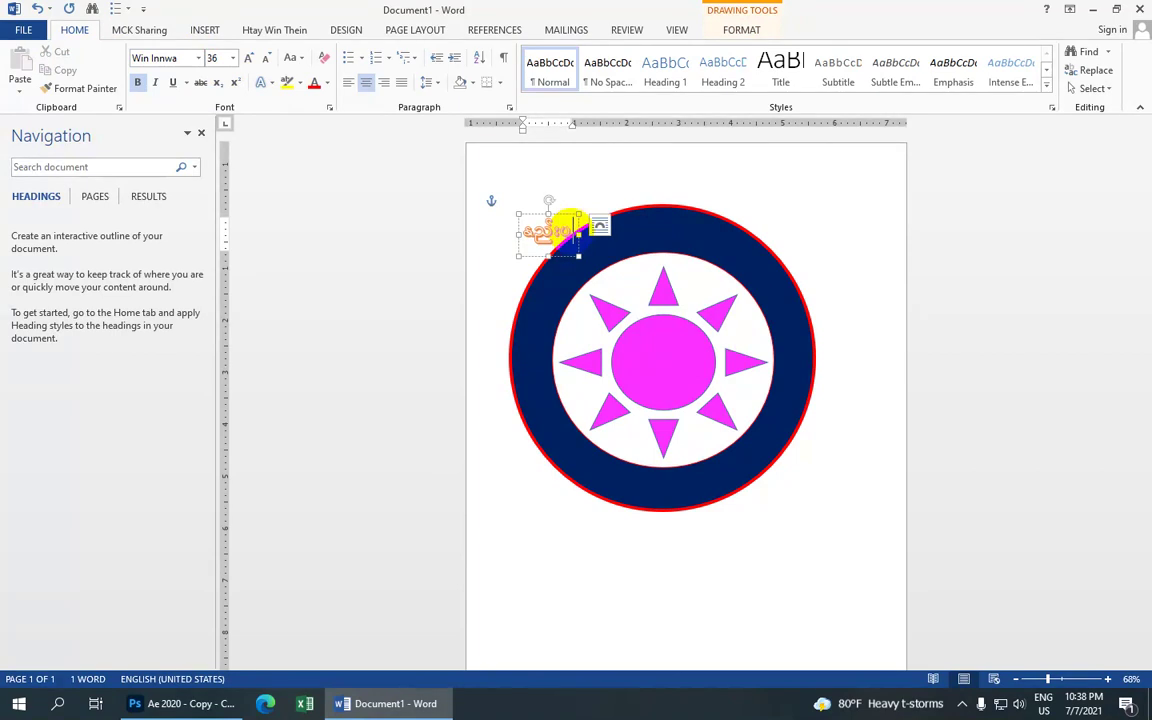
{"action": "type", "text": "&m"}
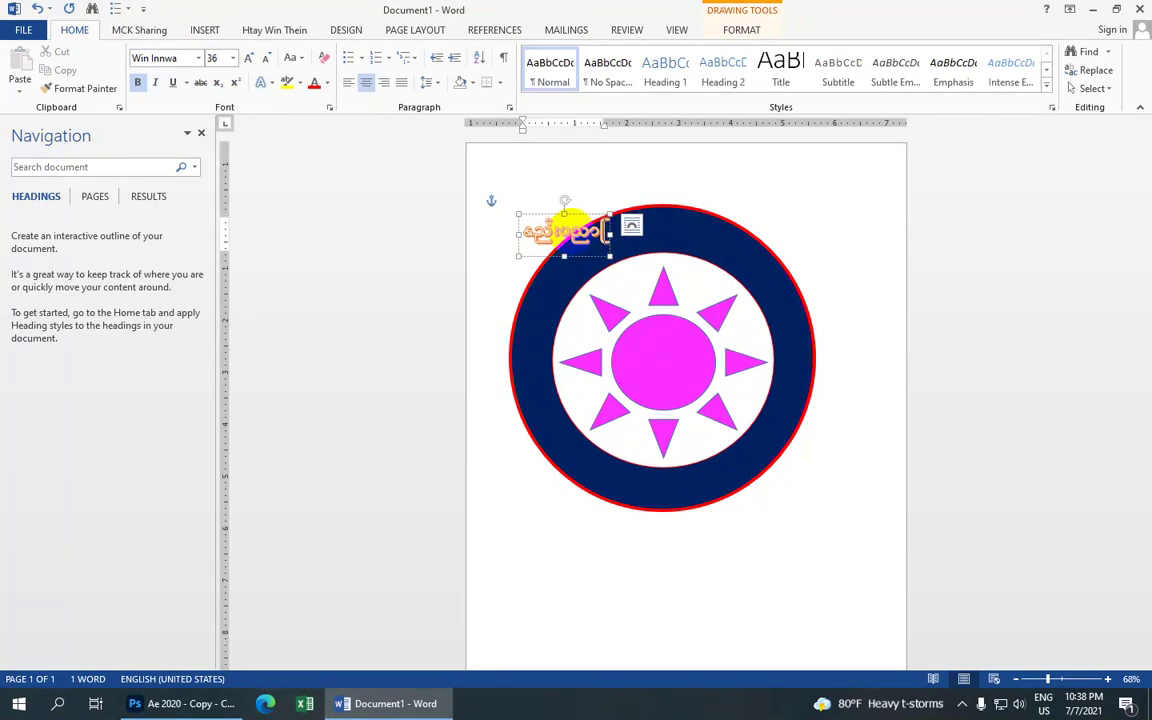
{"action": "type", "text": "jrof"}
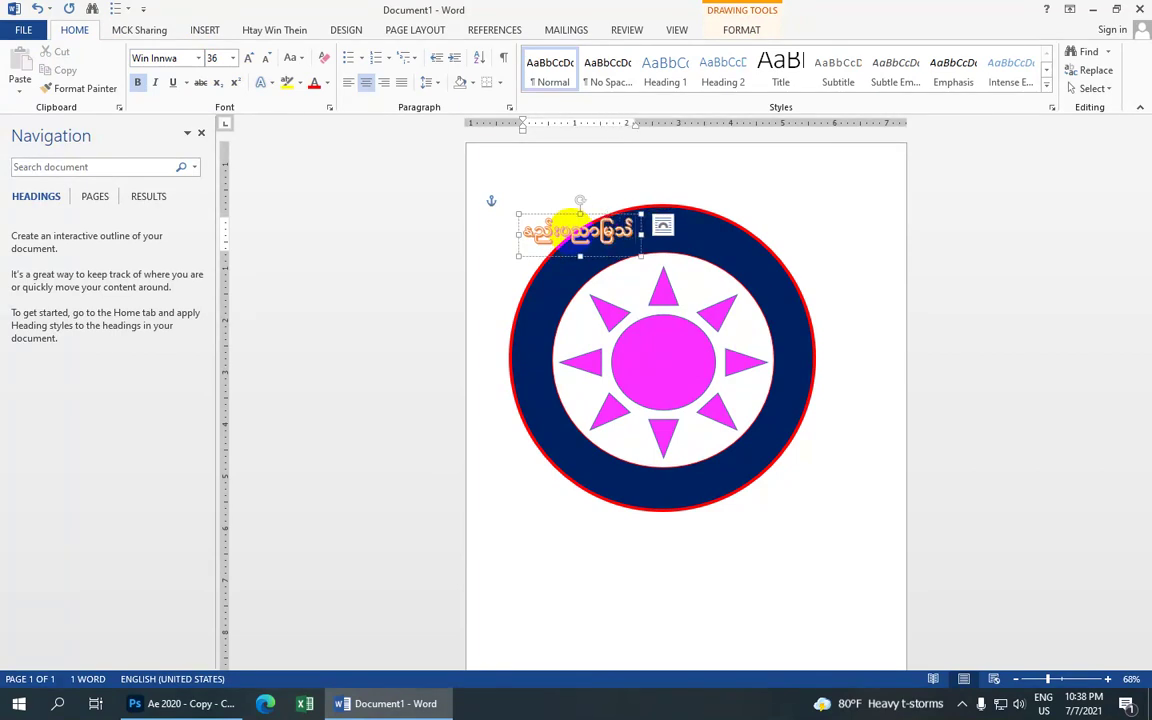
{"action": "key", "text": "BackSpace"}
{"action": "key", "text": "BackSpace"}
{"action": "type", "text": "c"}
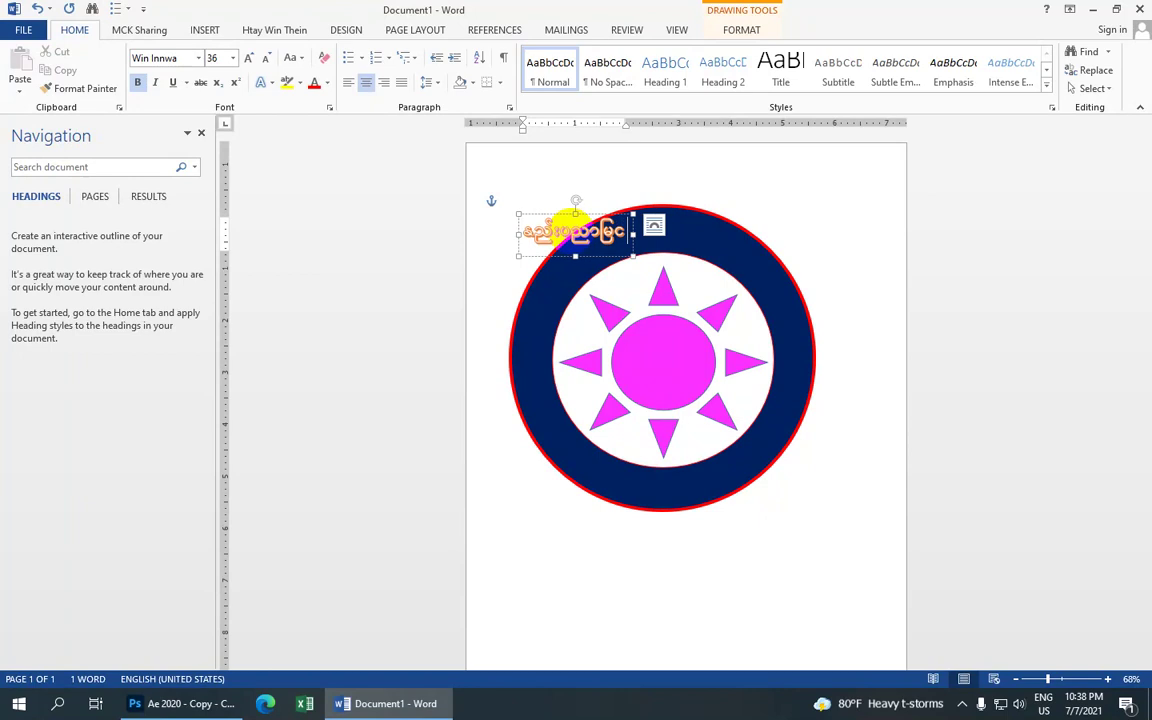
{"action": "type", "text": "rm"}
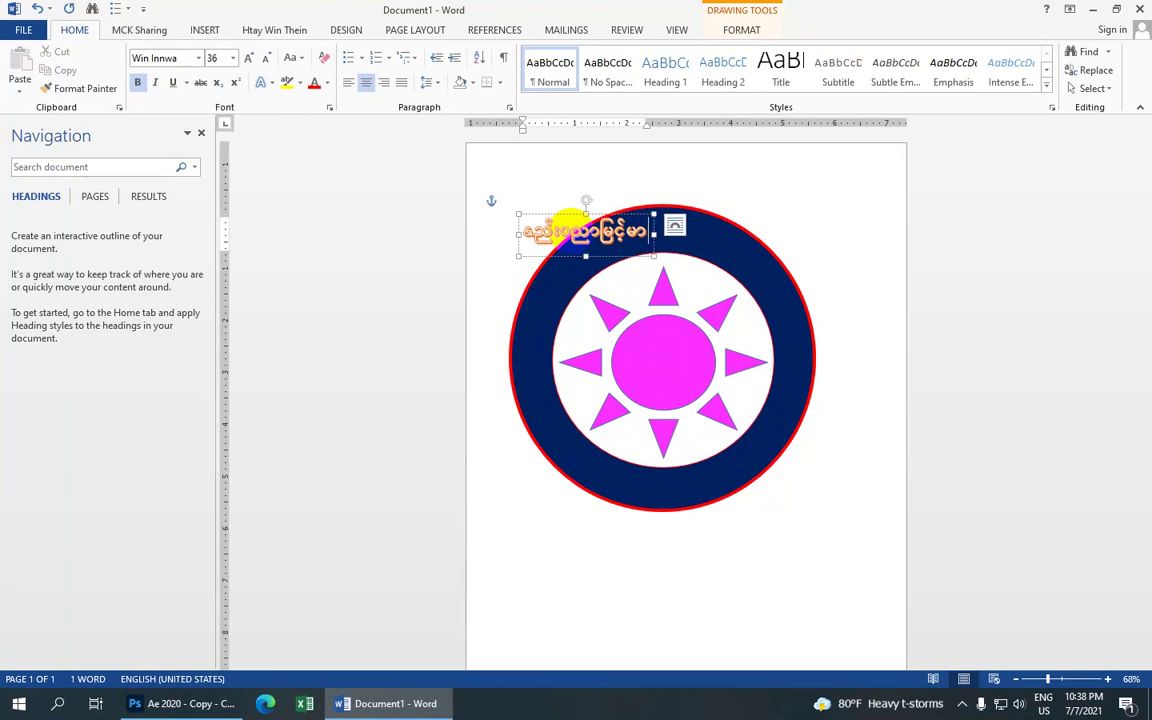
{"action": "type", "text": "o"}
{"action": "key", "text": "BackSpace"}
{"action": "type", "text": "m;a"}
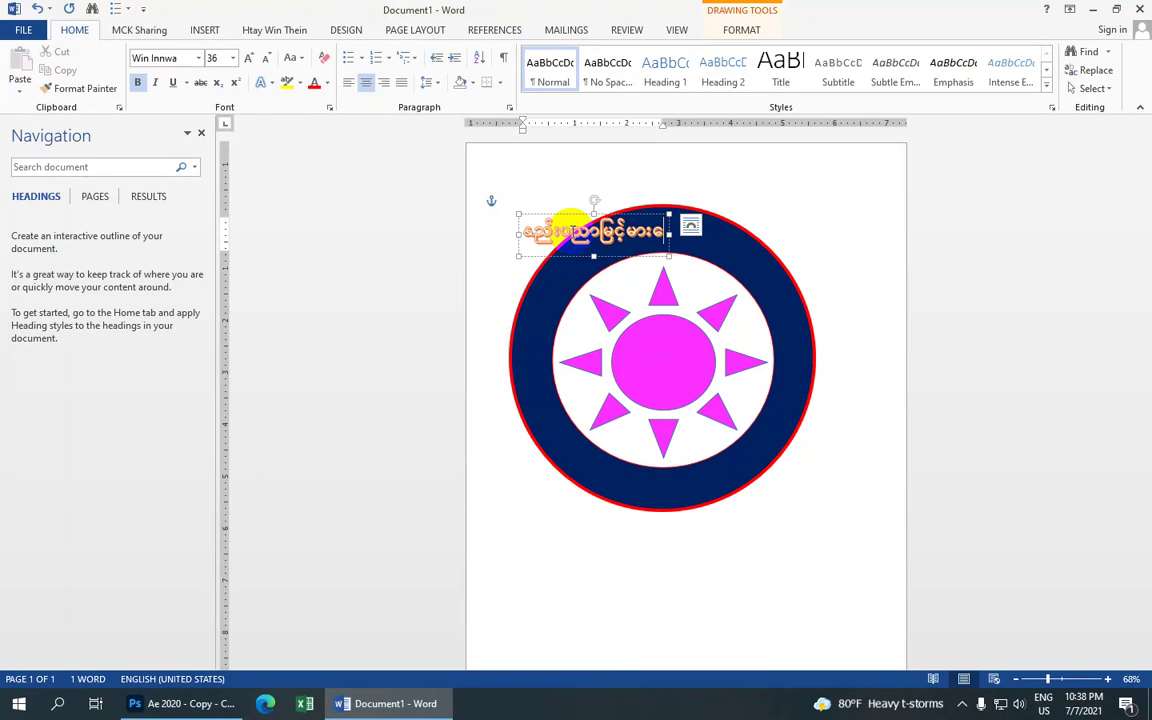
{"action": "type", "text": "&"}
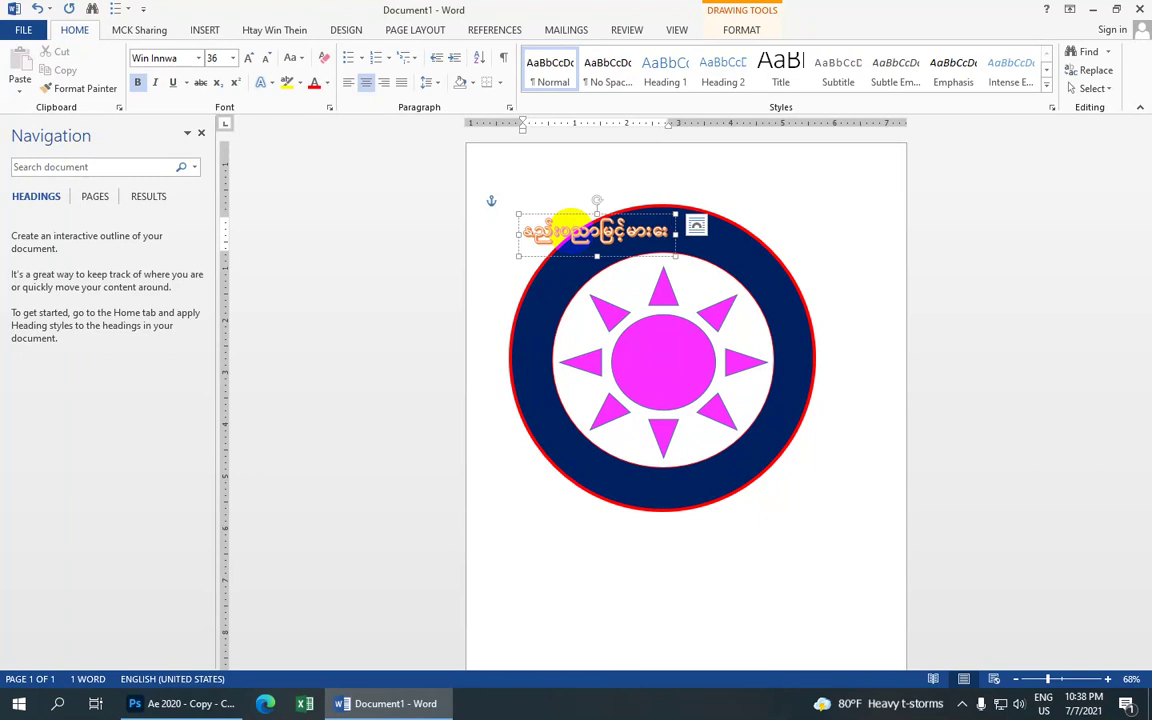
{"action": "type", "text": "&"}
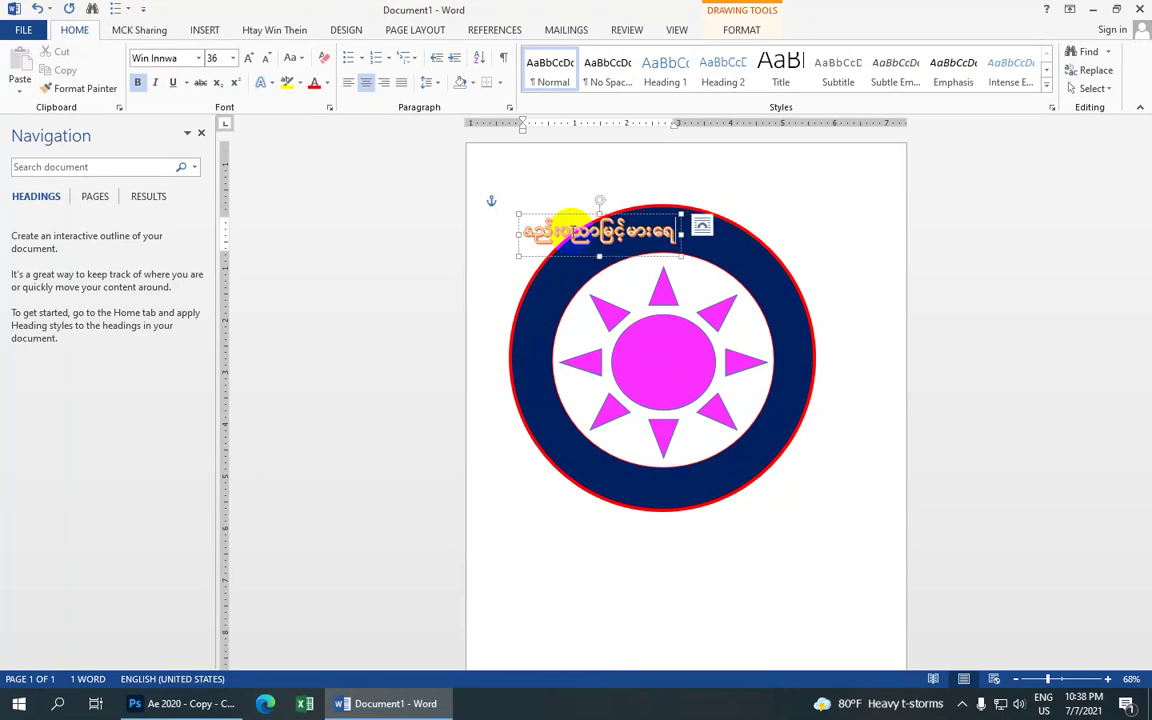
{"action": "type", "text": "; uG"}
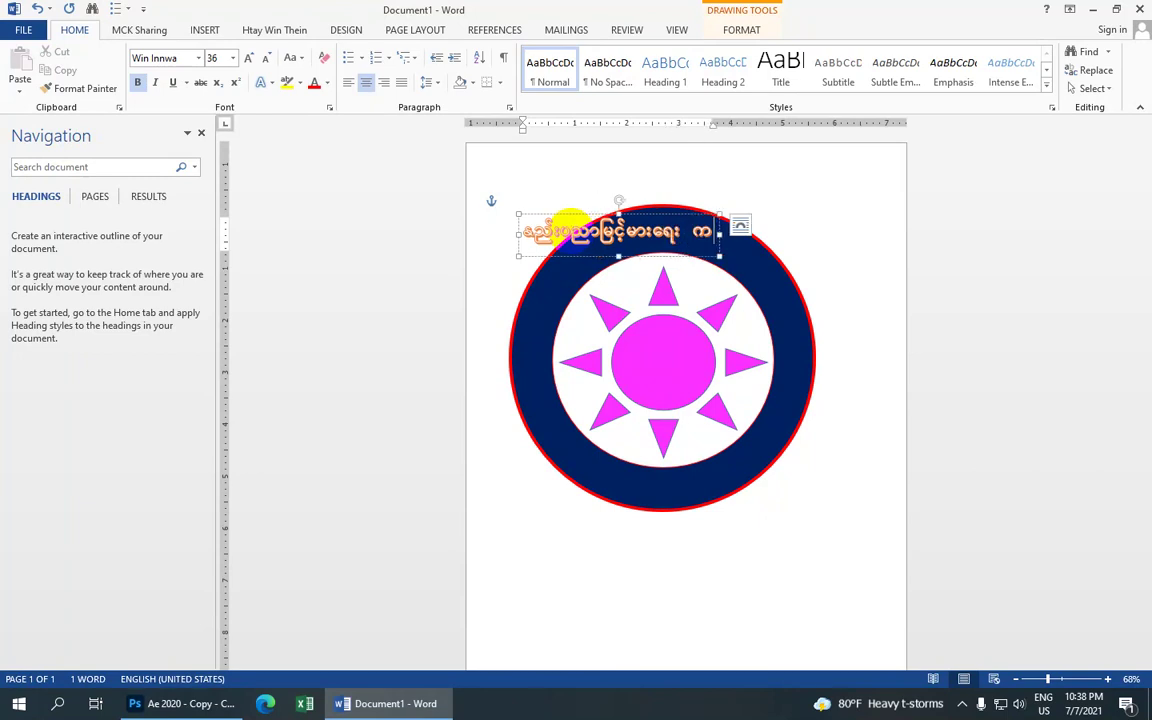
{"action": "type", "text": "nf"}
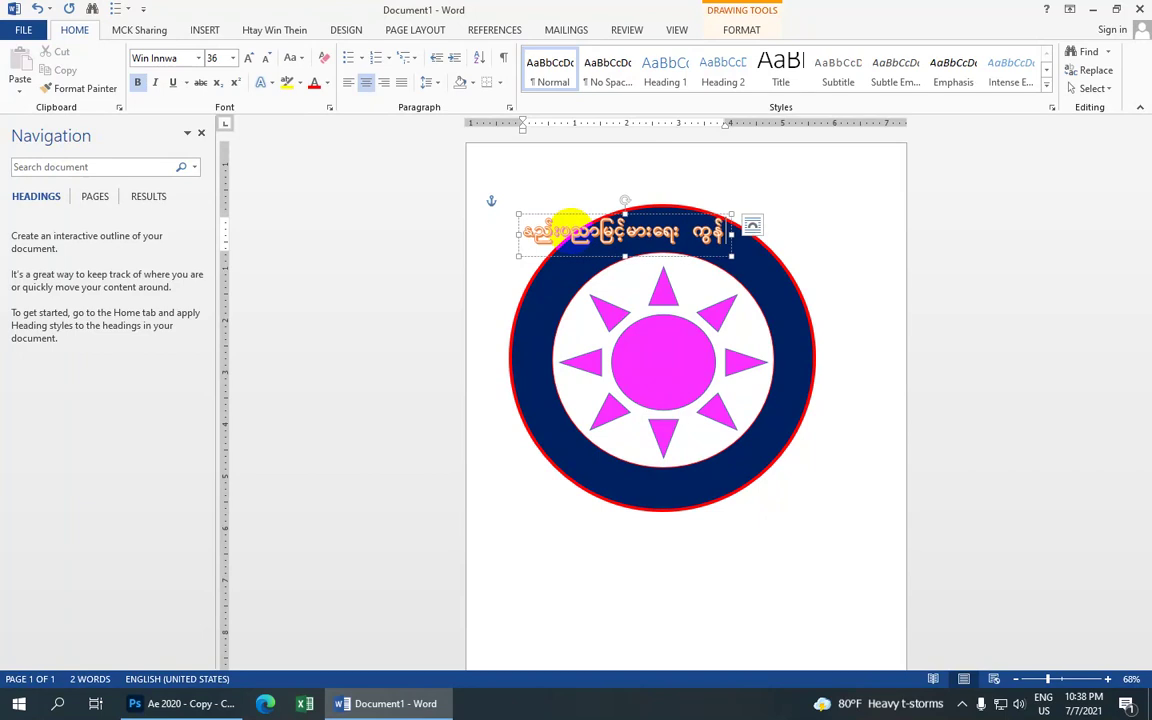
{"action": "type", "text": "ysl"}
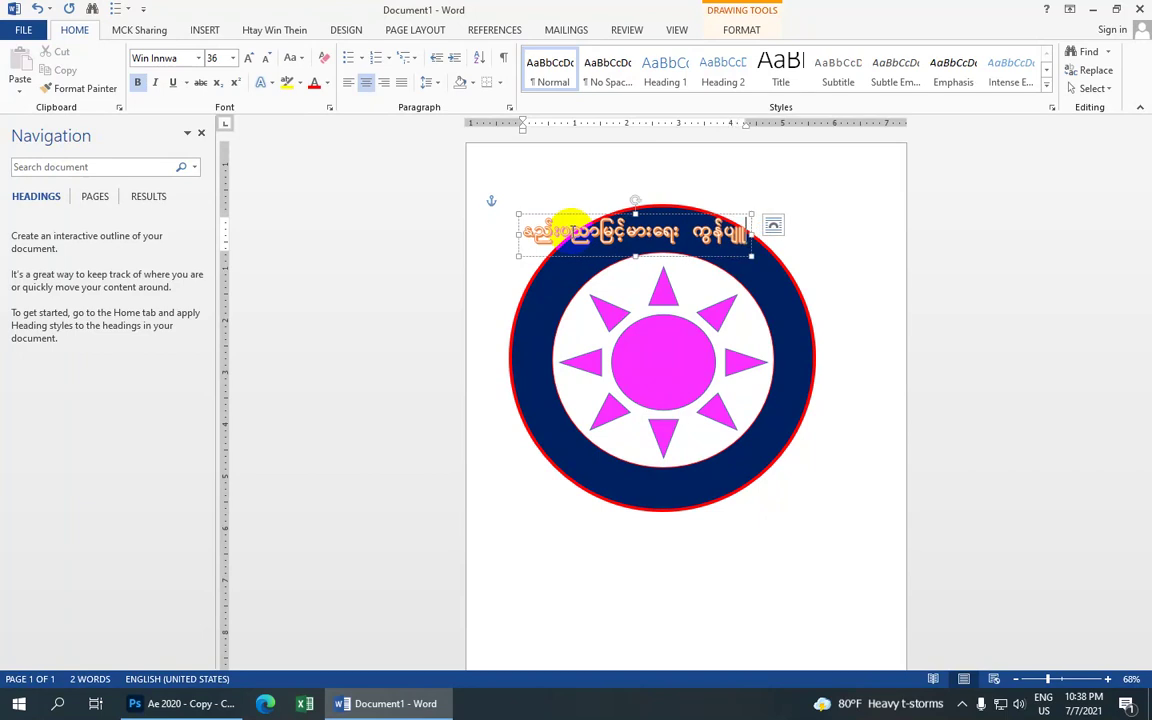
{"action": "type", "text": "wm"}
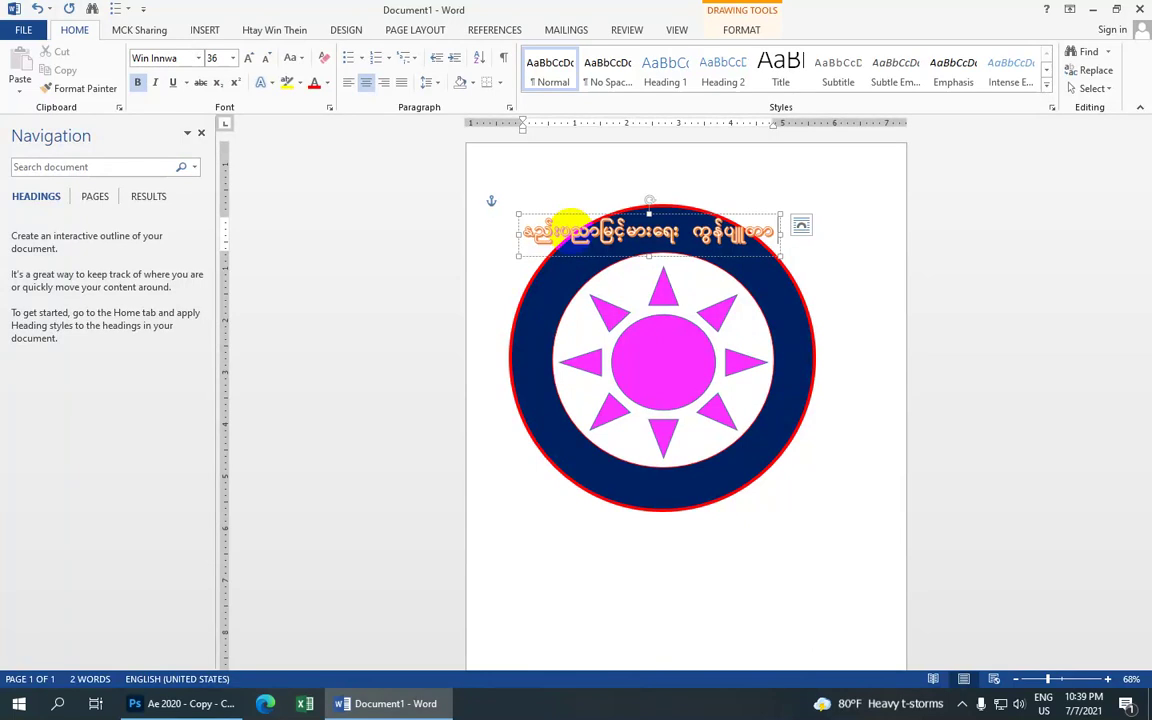
{"action": "type", "text": " oif"}
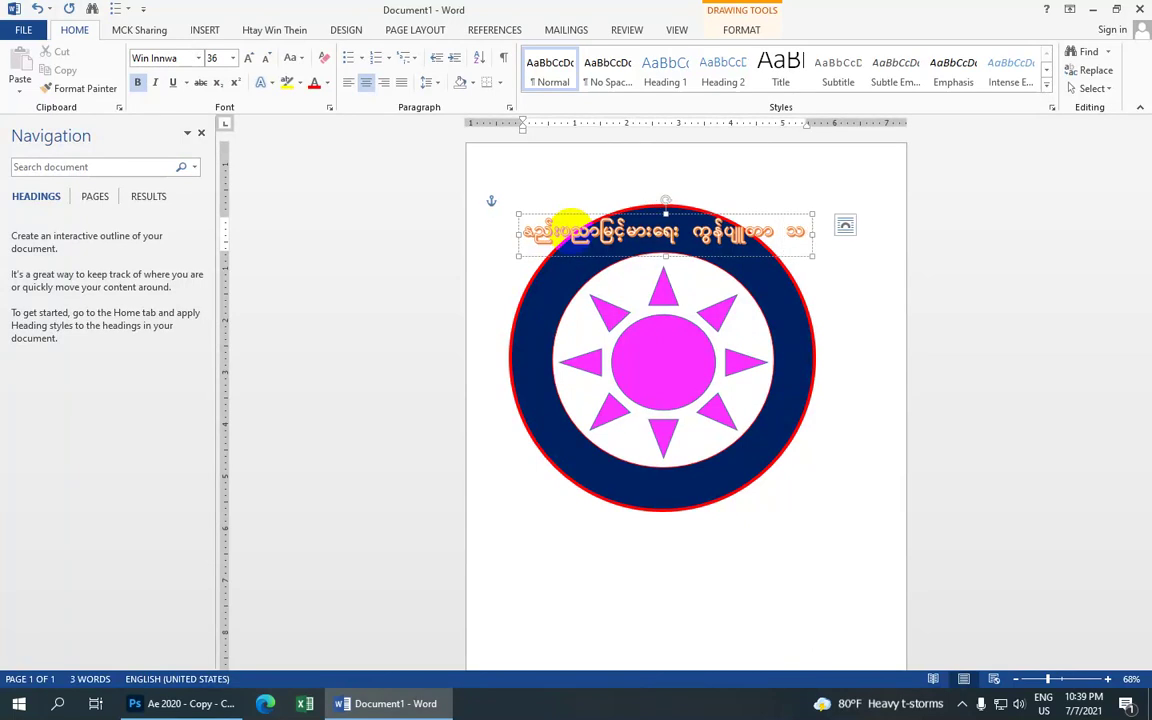
{"action": "type", "text": "wef"}
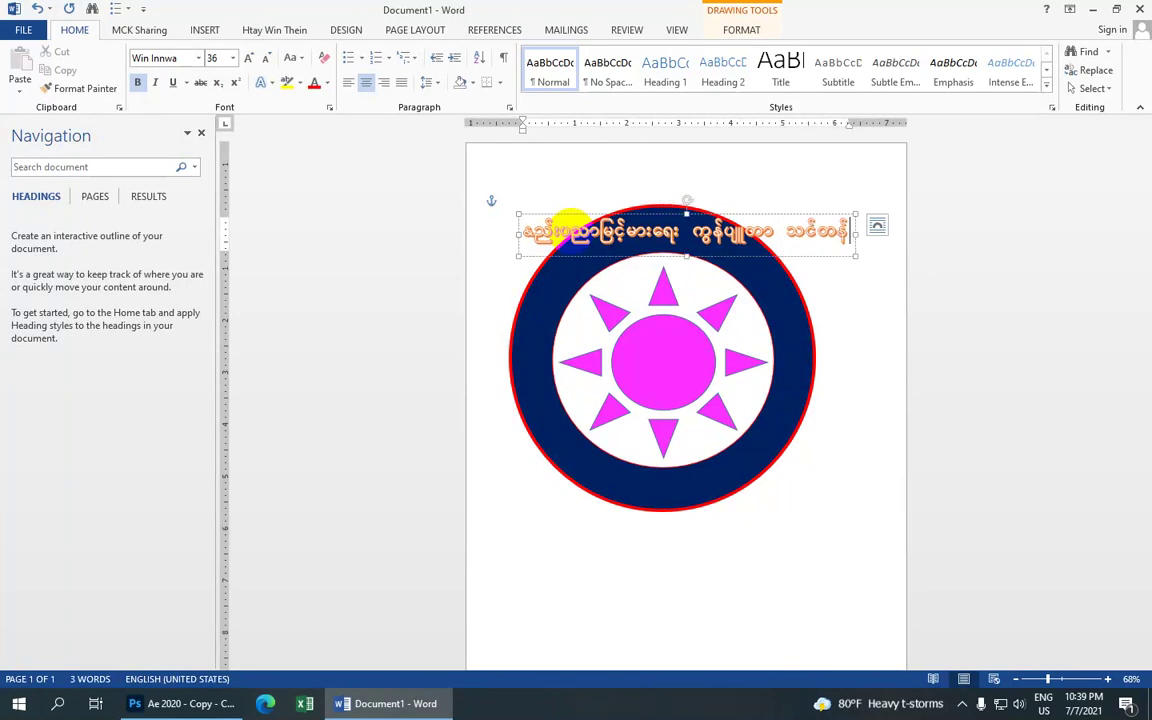
{"action": "type", "text": ";u"}
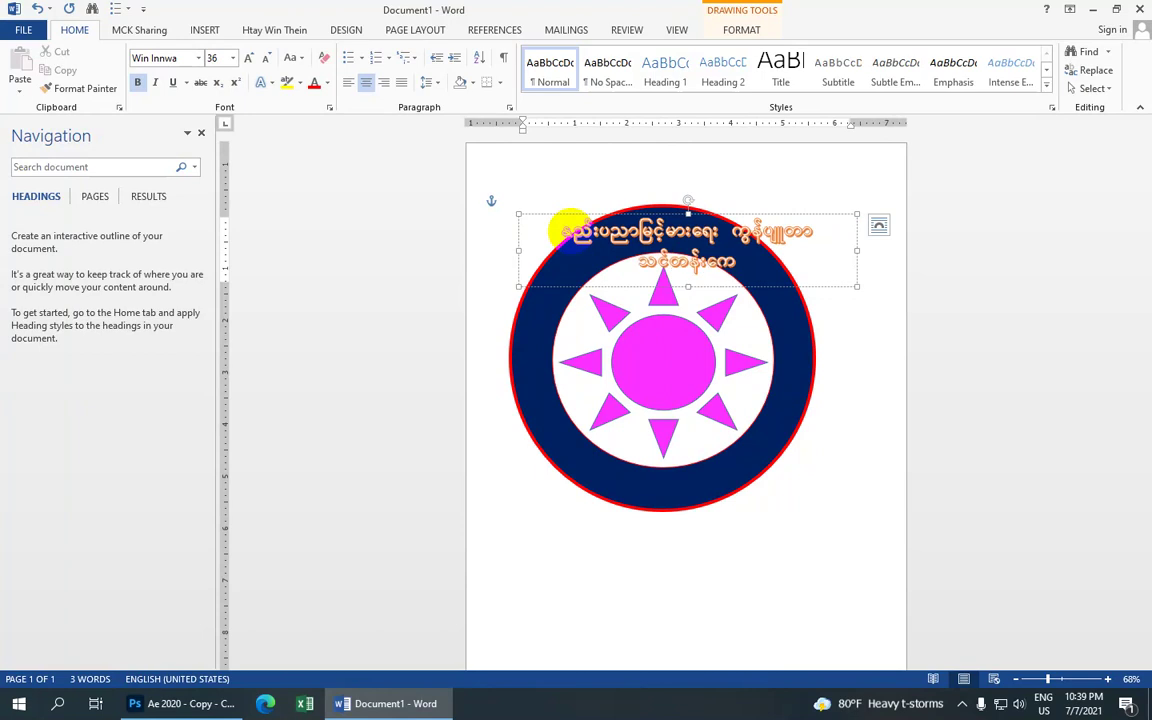
{"action": "type", "text": "samif"}
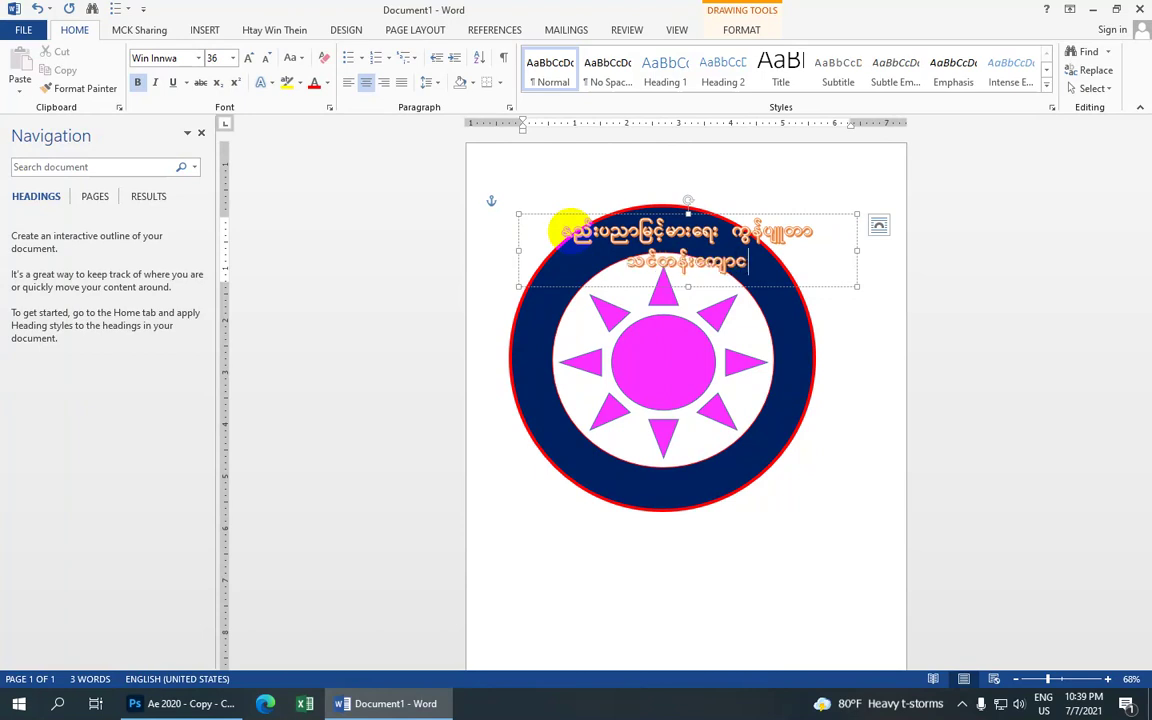
{"action": "type", "text": ";"}
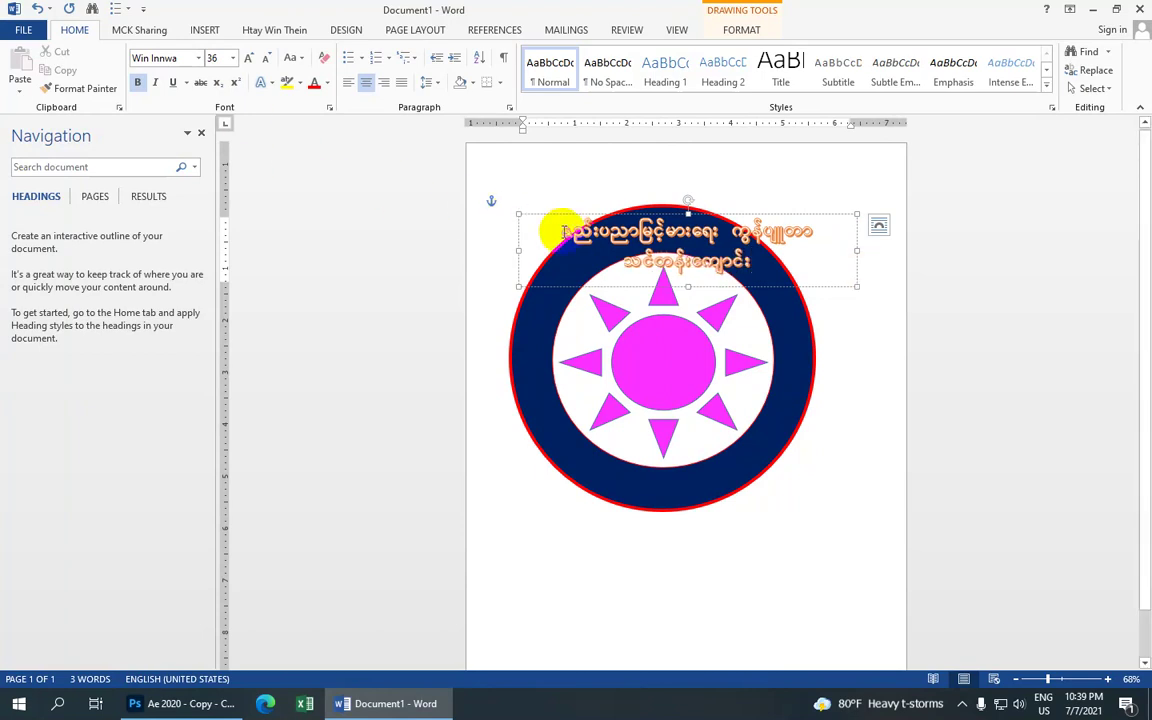
{"action": "left_click", "coordinate": [574, 228]}
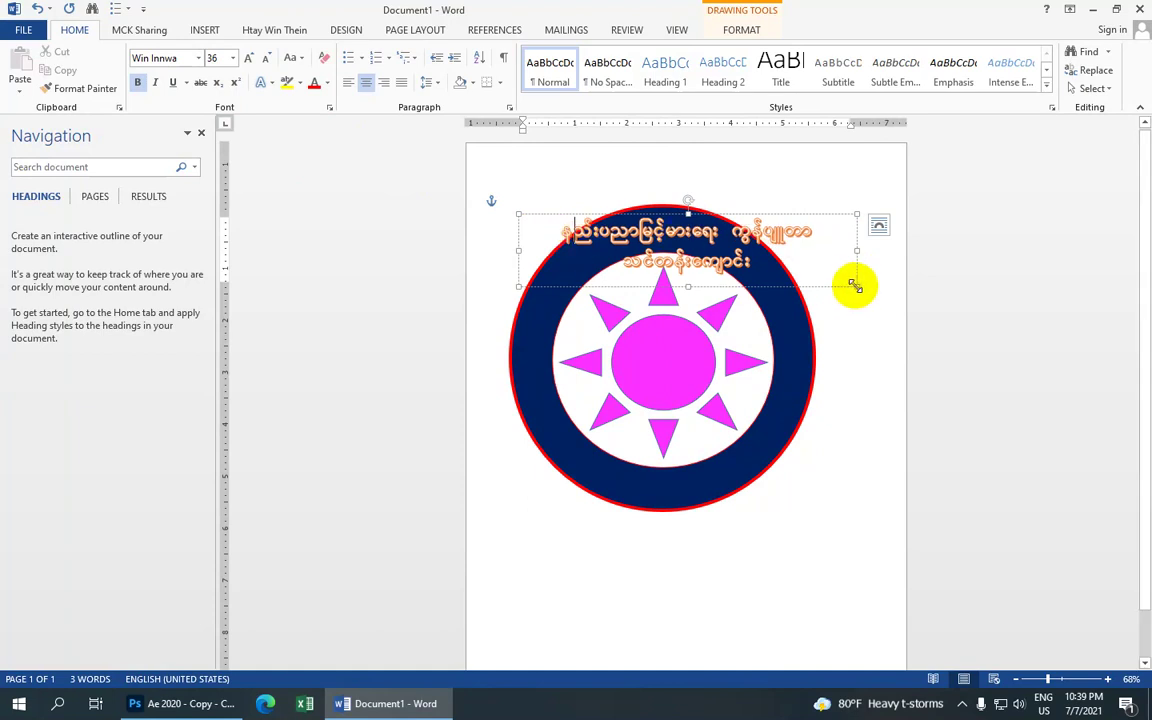
Widen and shorten the WordArt box and delete the space between two Myanmar words
{"action": "left_click_drag", "start_coordinate": [858, 286], "coordinate": [869, 288]}
{"action": "key", "text": "ctrl+a"}
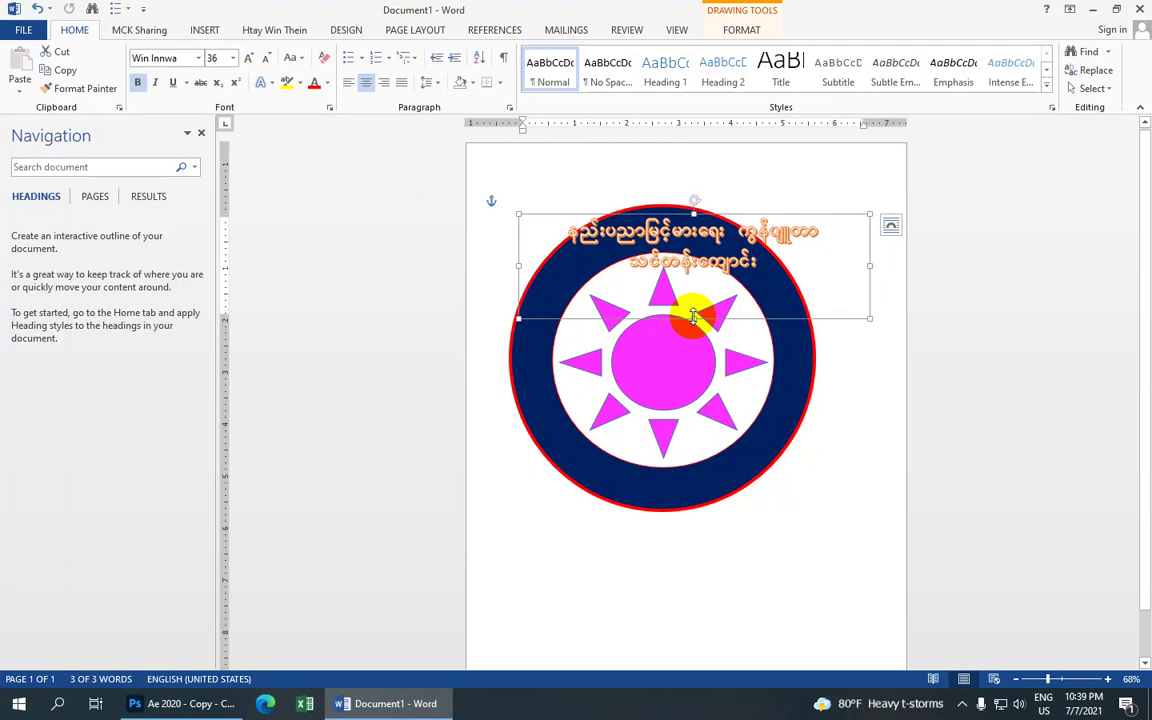
{"action": "left_click_drag", "start_coordinate": [693, 318], "coordinate": [693, 288]}
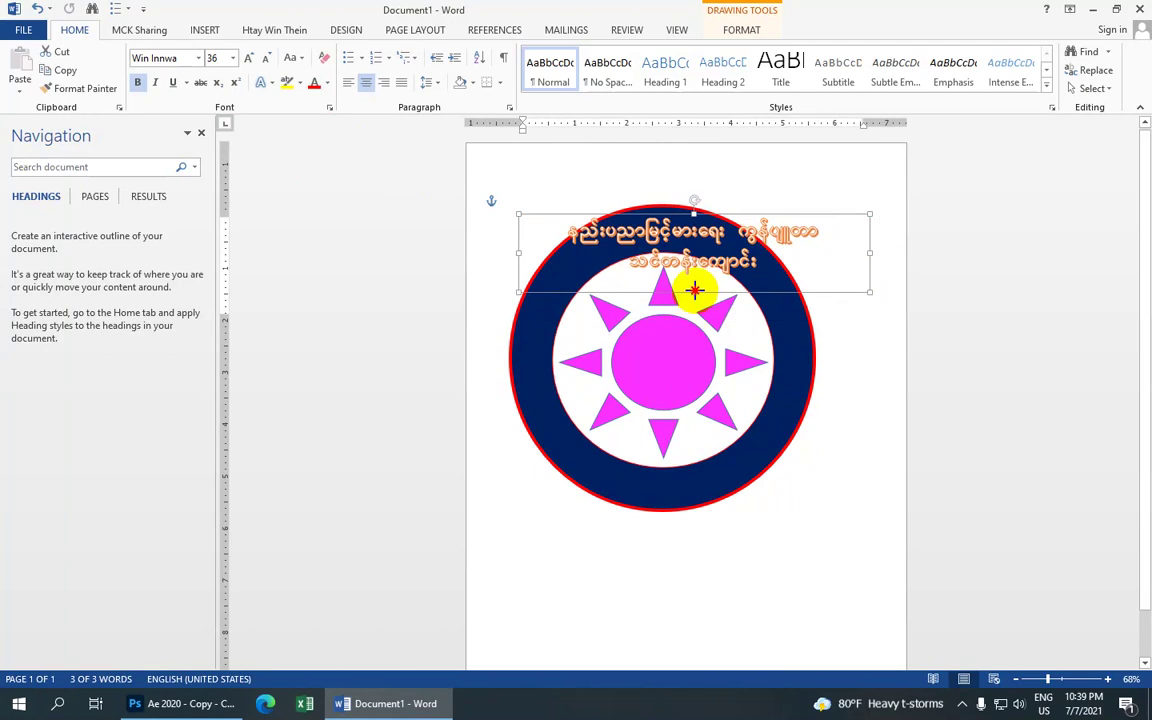
{"action": "left_click", "coordinate": [737, 235]}
{"action": "key", "text": "BackSpace"}
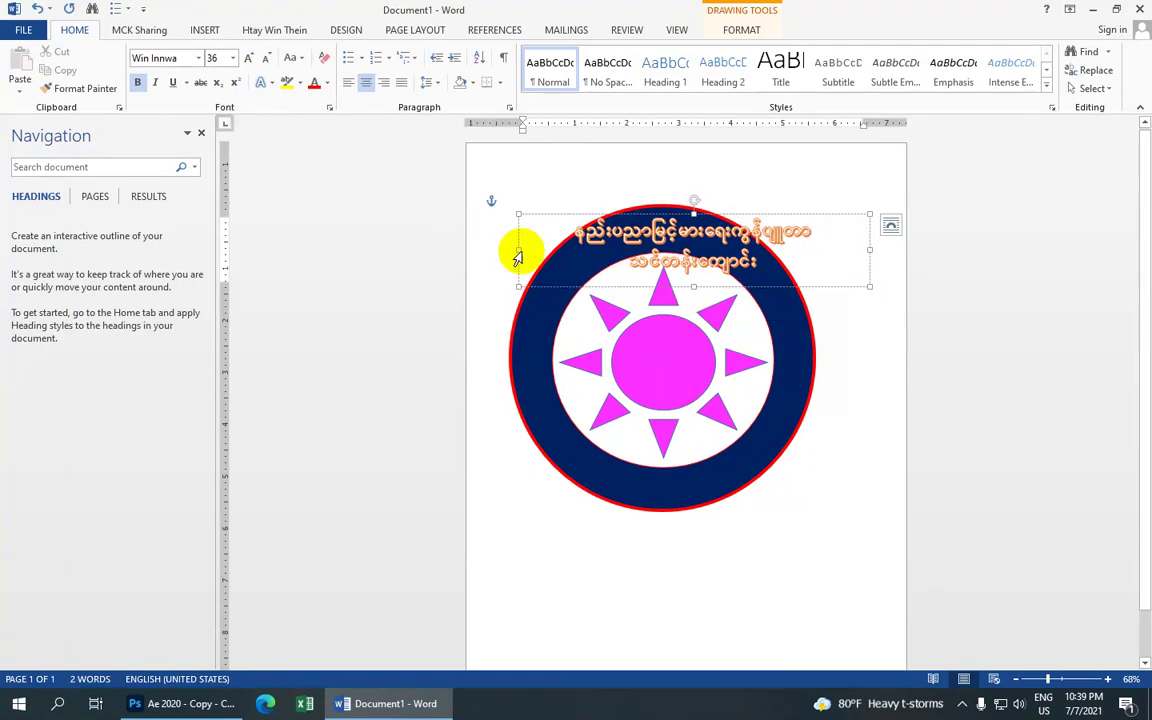
{"action": "left_click", "coordinate": [518, 248]}
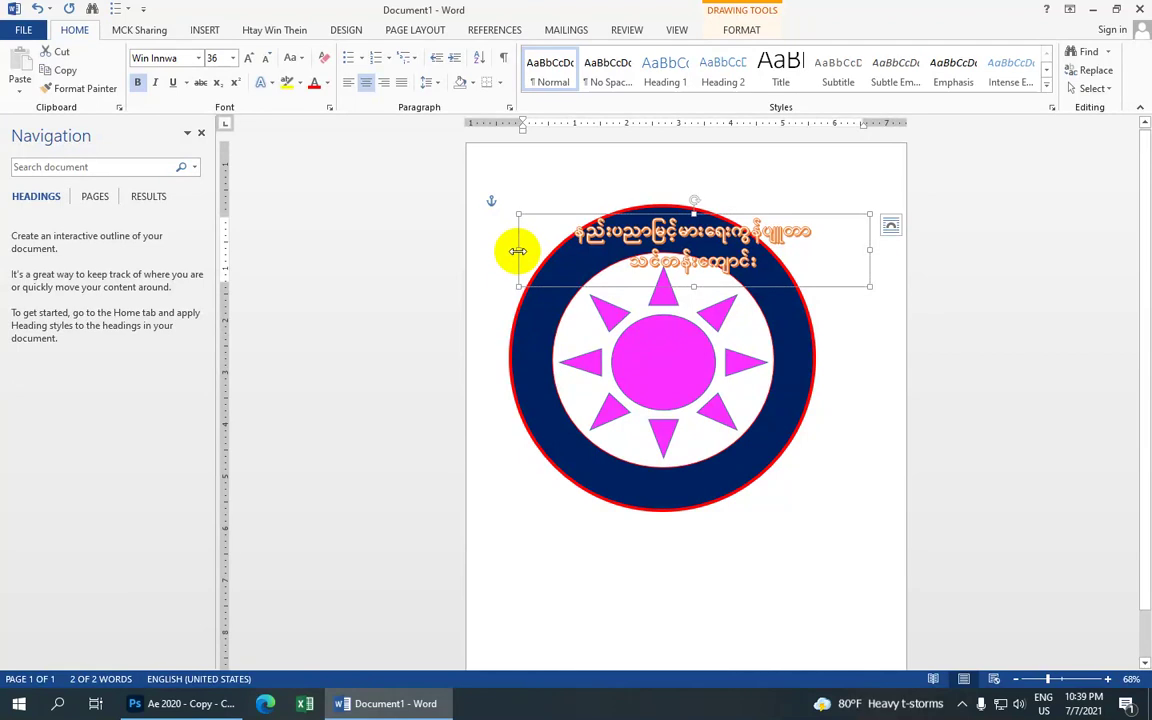
{"action": "left_click_drag", "start_coordinate": [518, 251], "coordinate": [470, 251]}
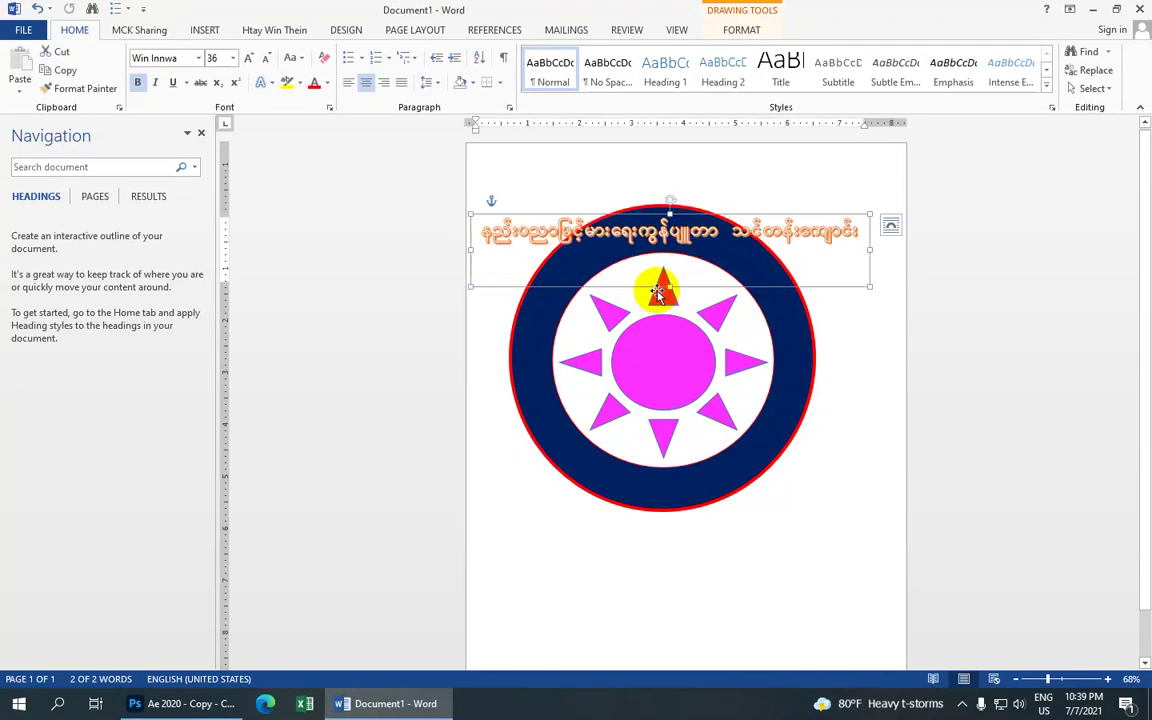
{"action": "left_click_drag", "start_coordinate": [657, 288], "coordinate": [667, 260]}
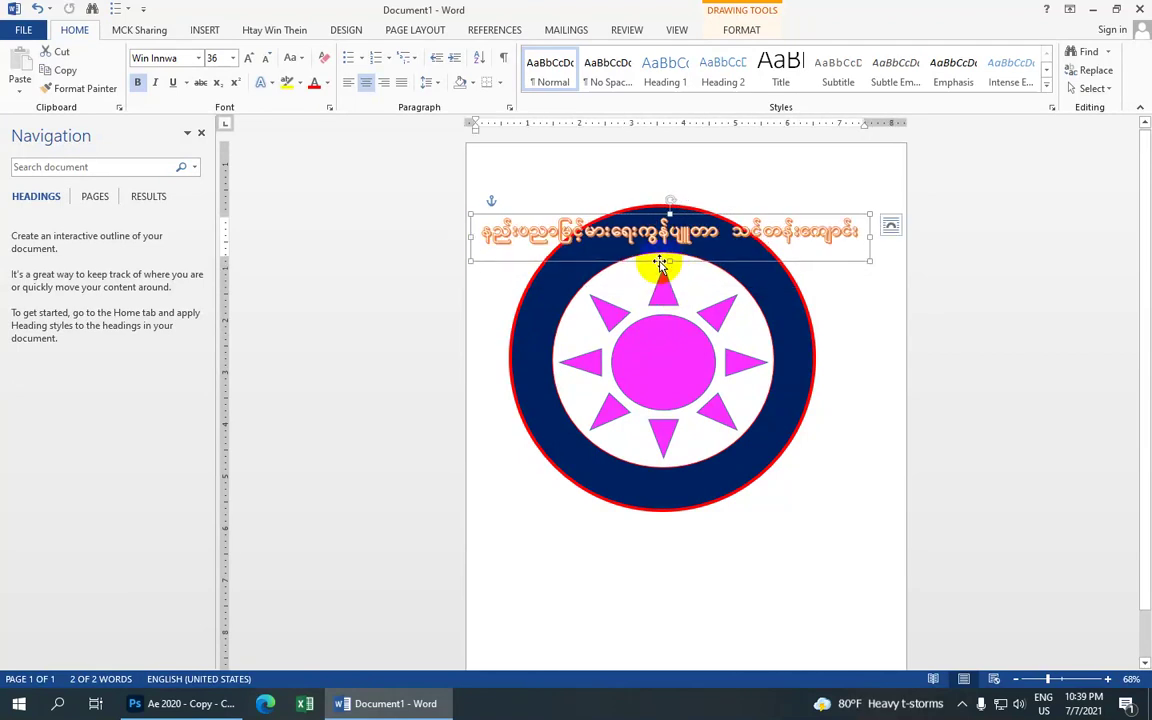
Set the Myanmar text to 30 pt and narrow the box to about 6.46" by 0.72"
{"action": "left_click", "coordinate": [725, 233]}
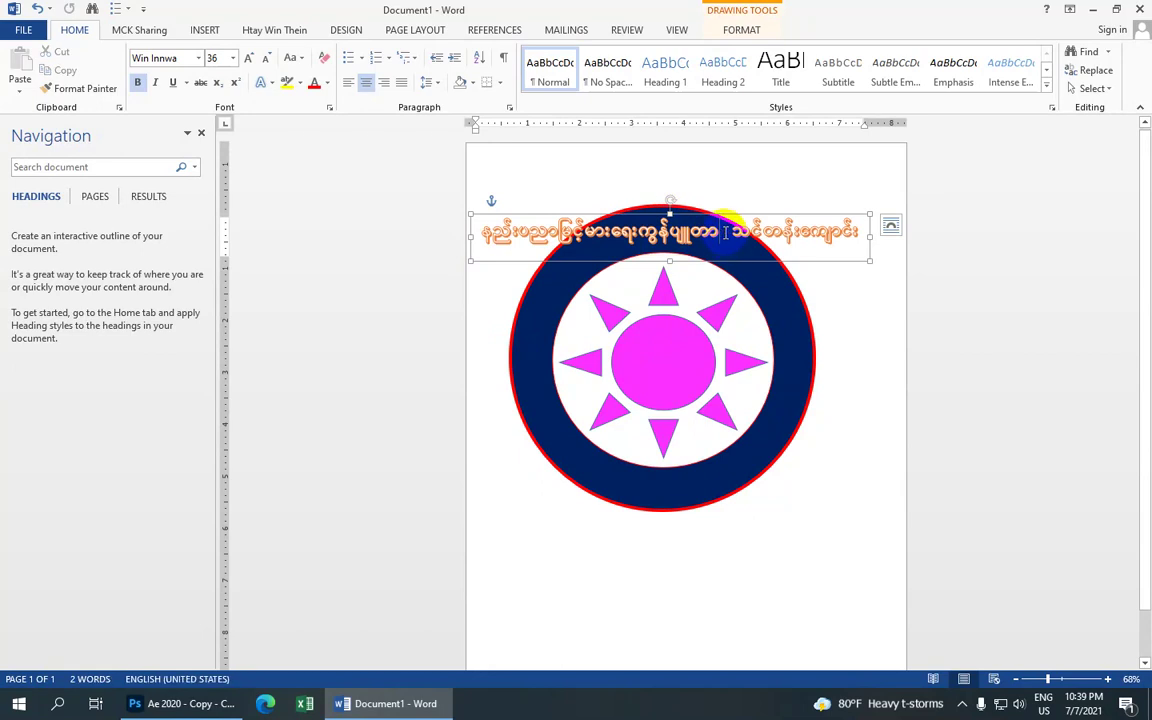
{"action": "triple_click", "coordinate": [725, 233]}
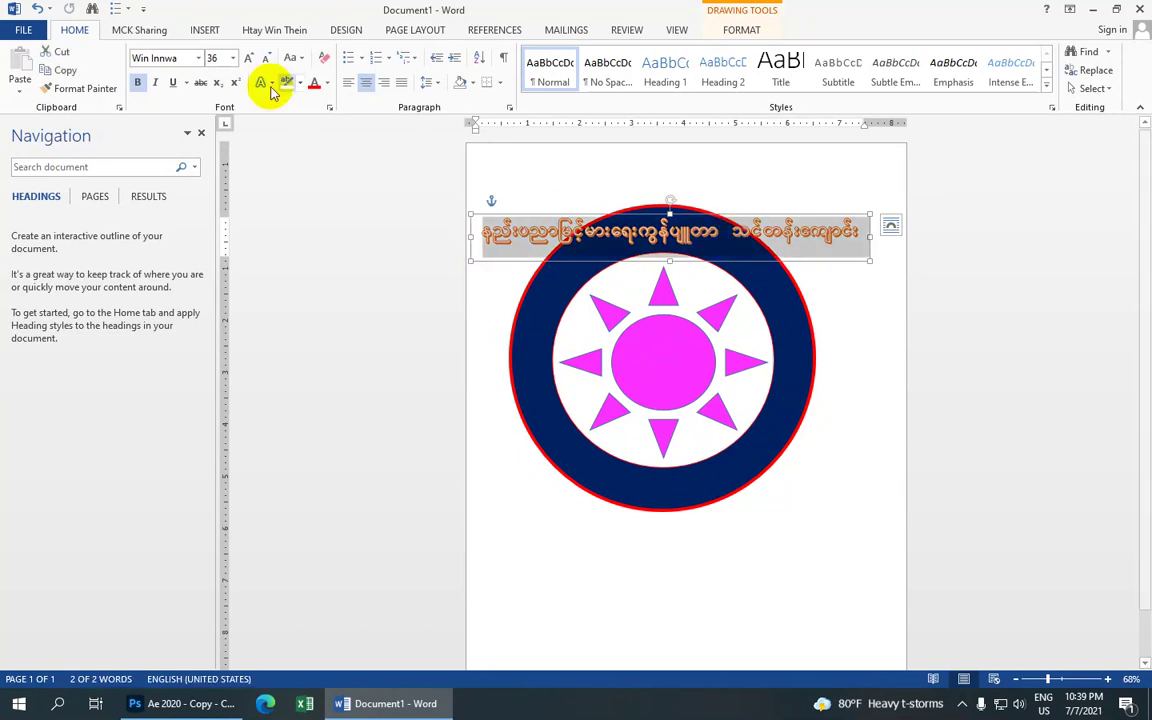
{"action": "left_click", "coordinate": [232, 58]}
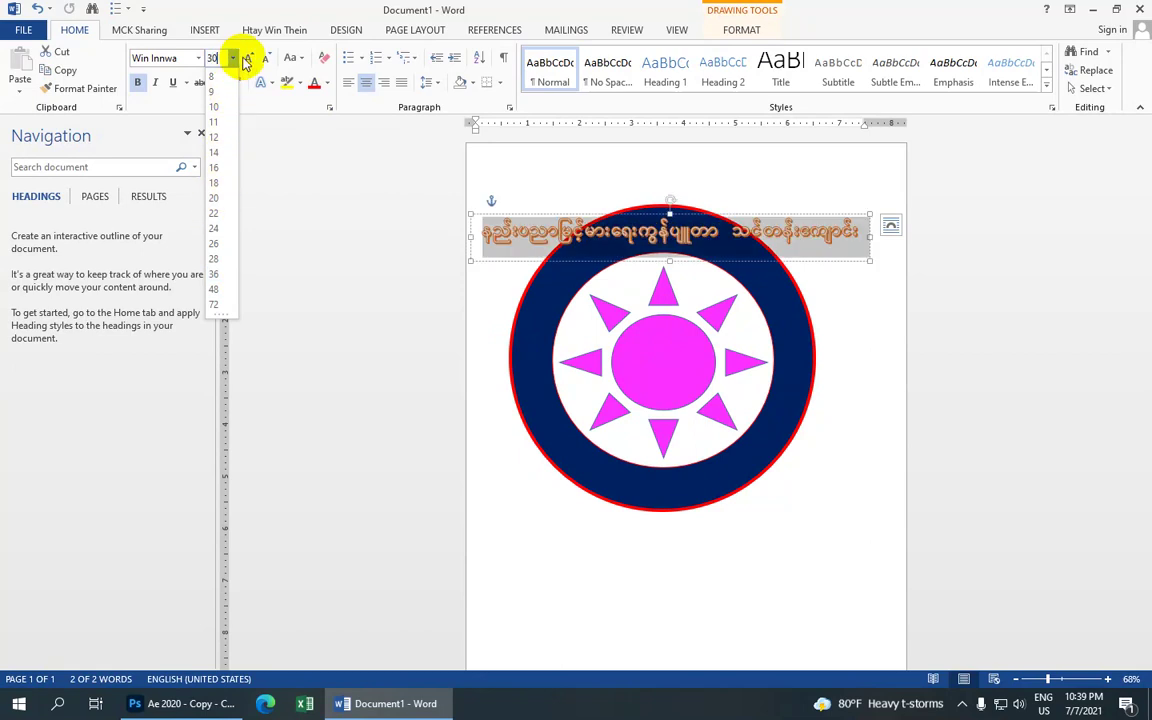
{"action": "key", "text": "Return"}
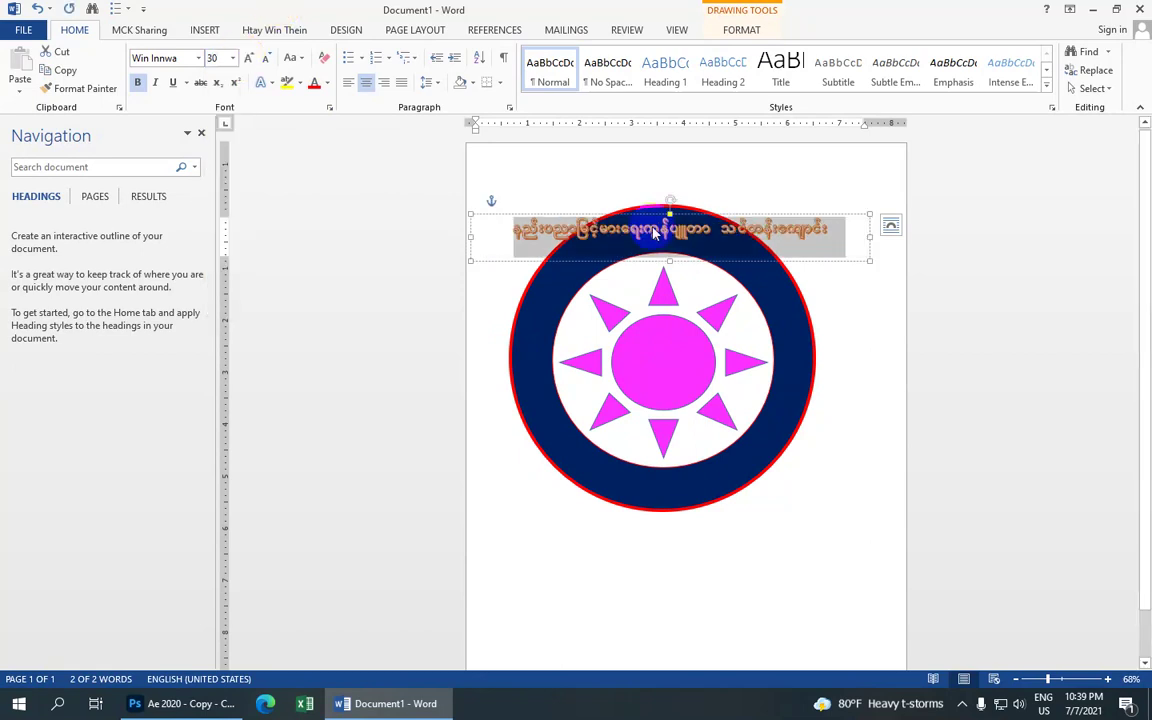
{"action": "left_click", "coordinate": [473, 266]}
{"action": "left_click", "coordinate": [474, 261]}
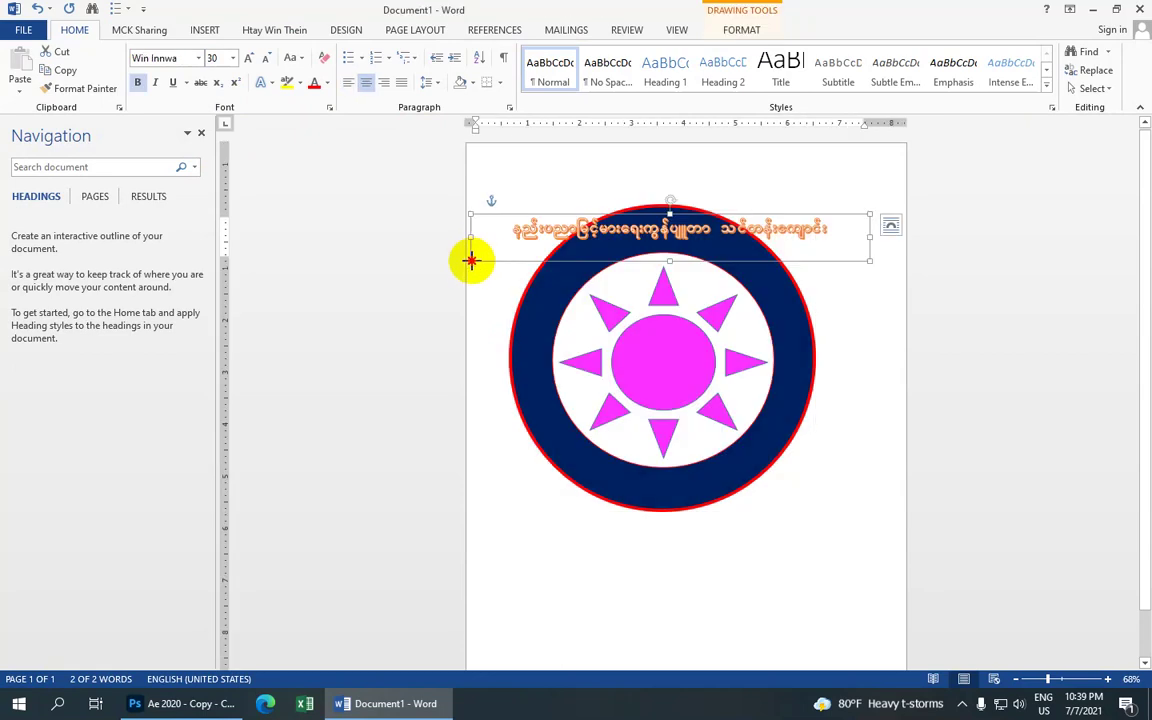
{"action": "left_click_drag", "start_coordinate": [471, 261], "coordinate": [533, 252]}
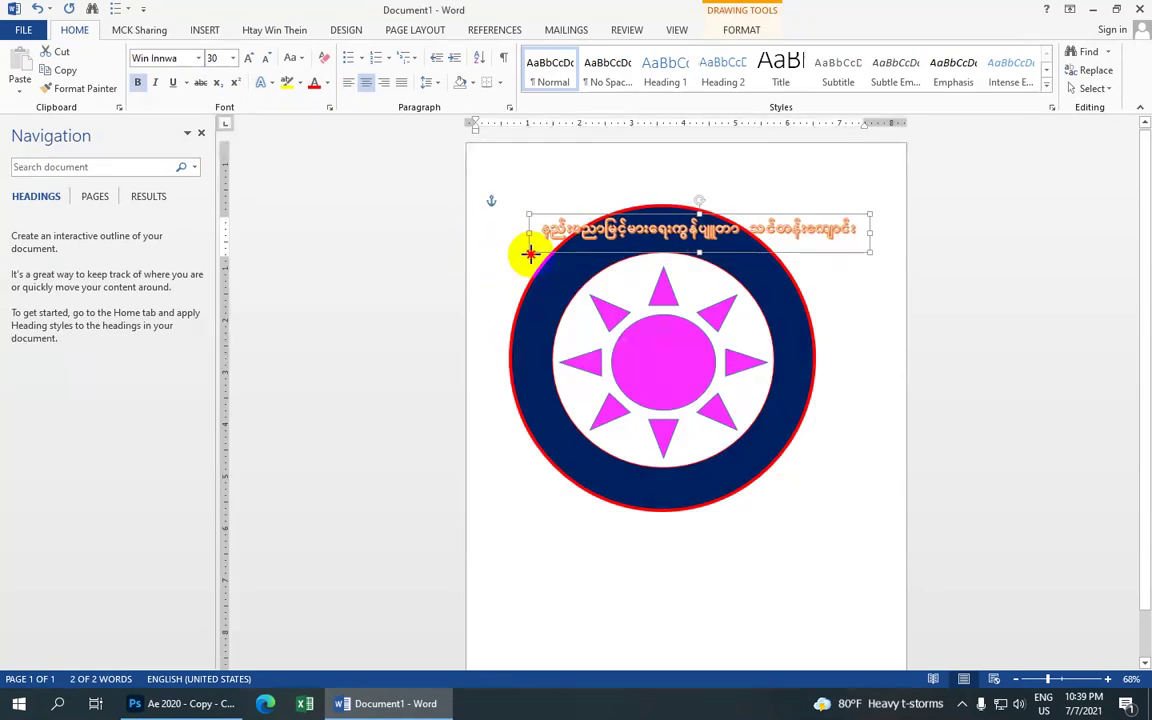
{"action": "left_click", "coordinate": [742, 228]}
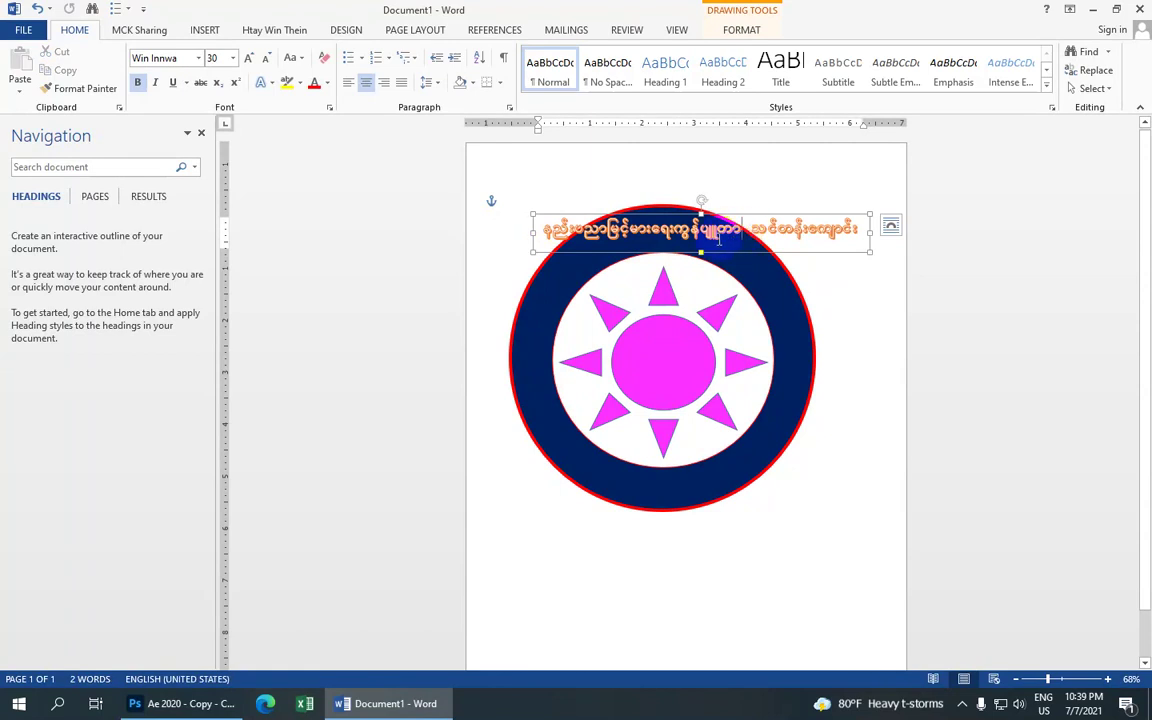
{"action": "key", "text": "ctrl+a"}
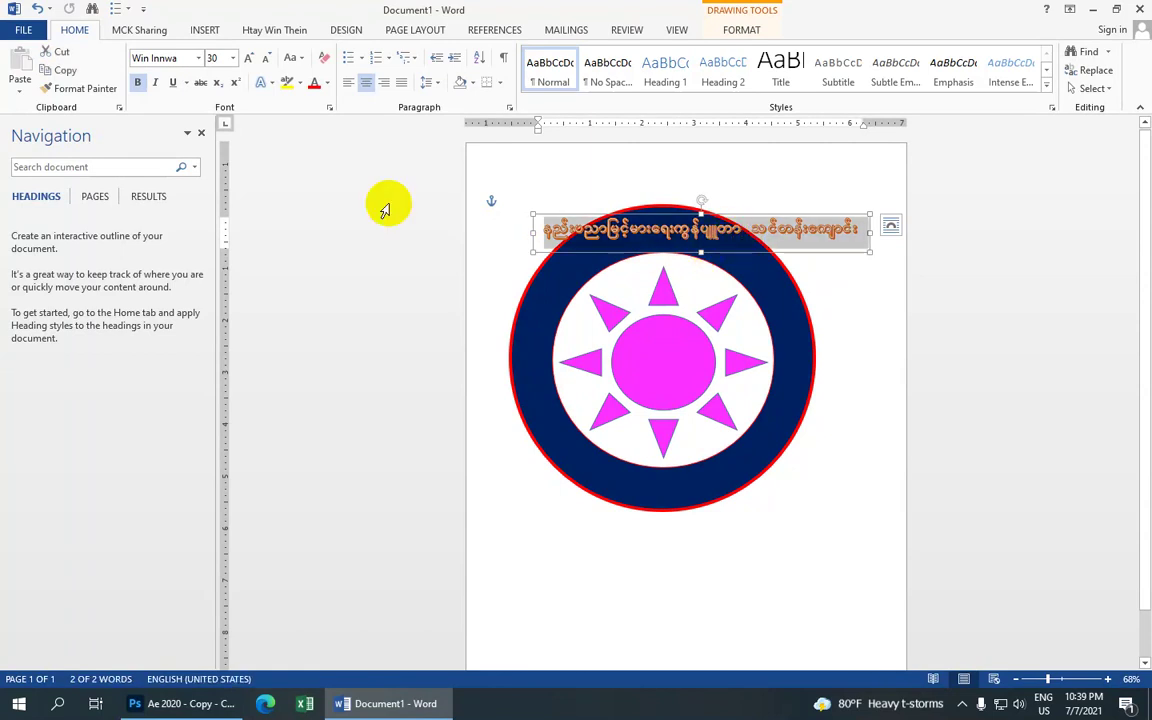
{"action": "left_click", "coordinate": [741, 31]}
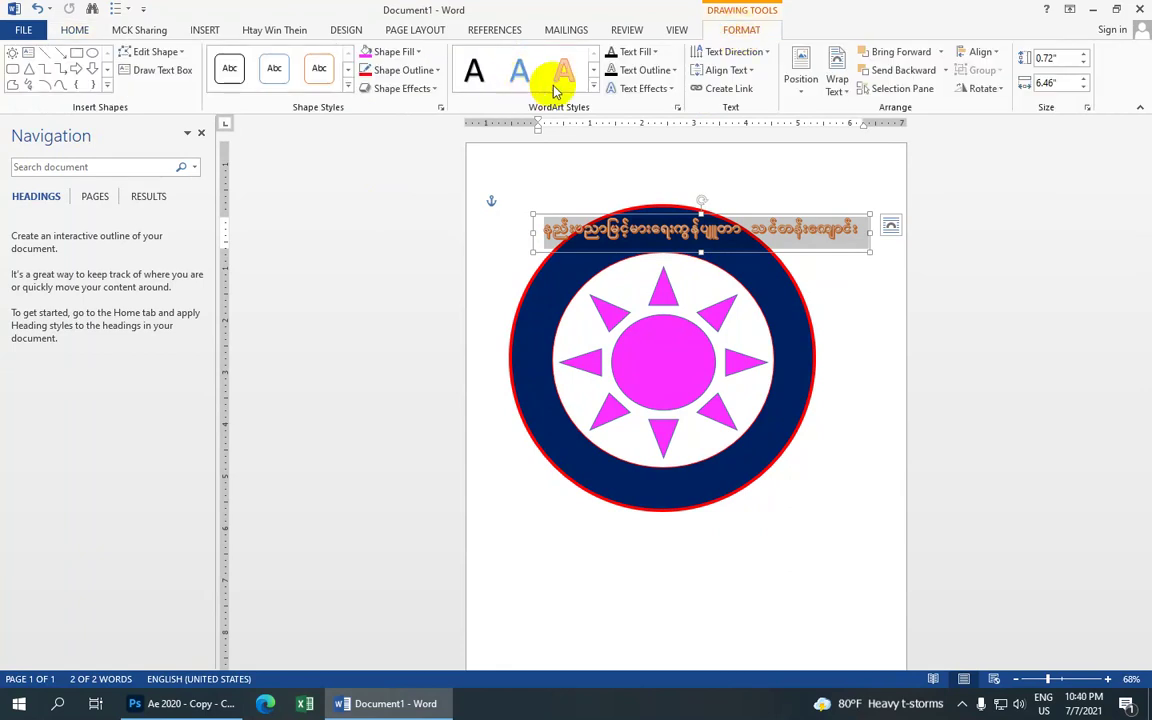
Change the Burmese WordArt's text fill from orange to standard red
{"action": "left_click", "coordinate": [656, 52]}
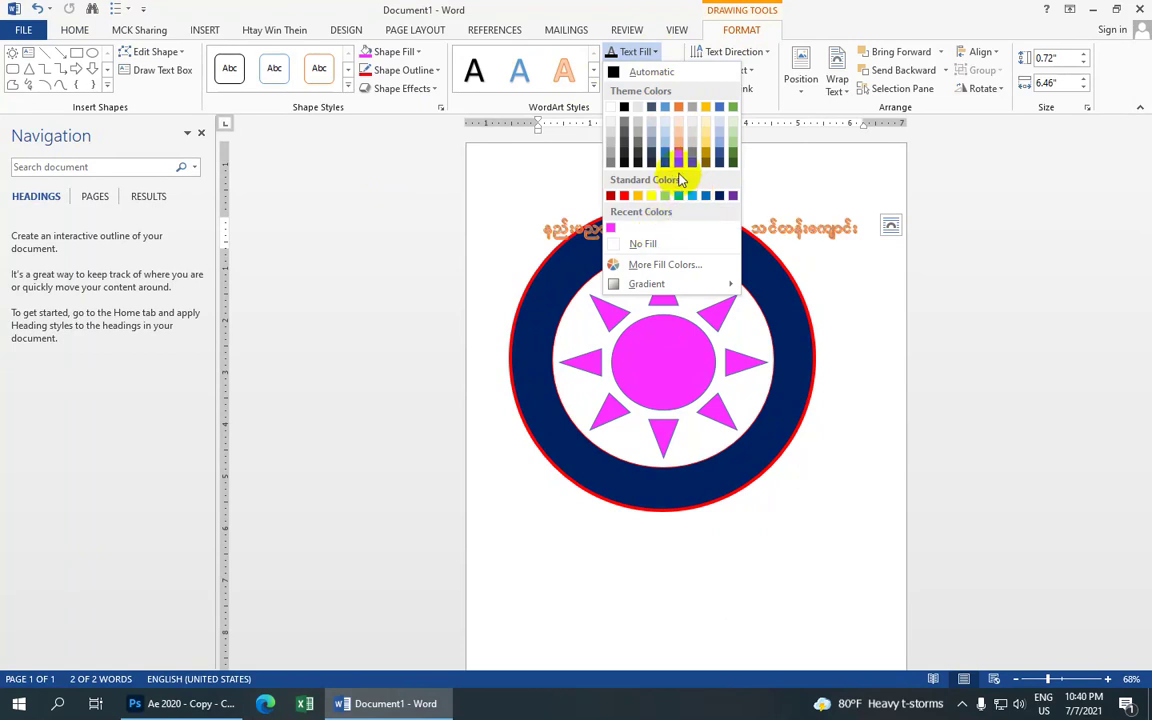
{"action": "left_click", "coordinate": [664, 266]}
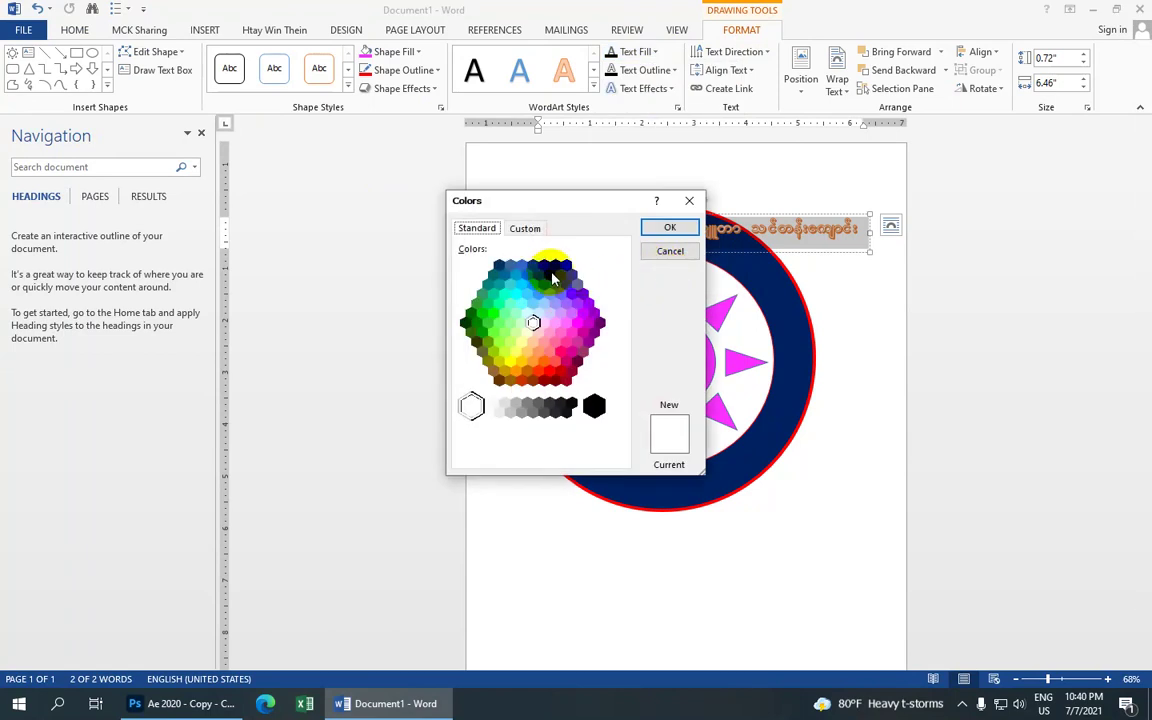
{"action": "left_click", "coordinate": [553, 373]}
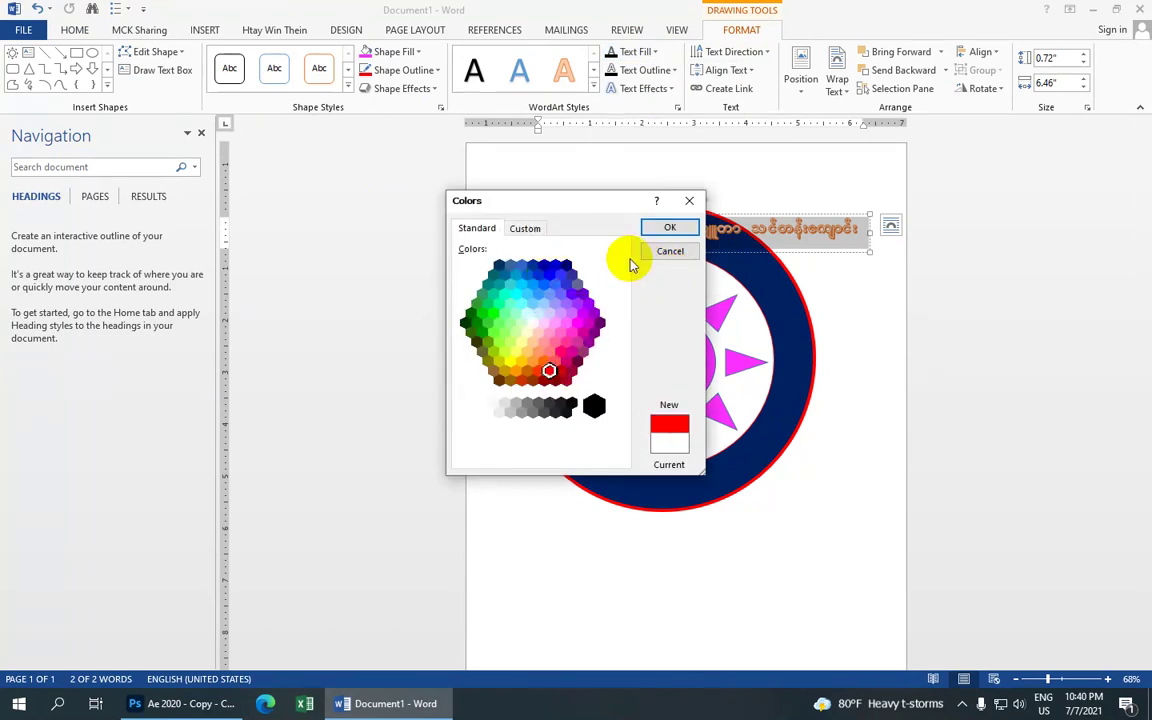
{"action": "left_click", "coordinate": [668, 228]}
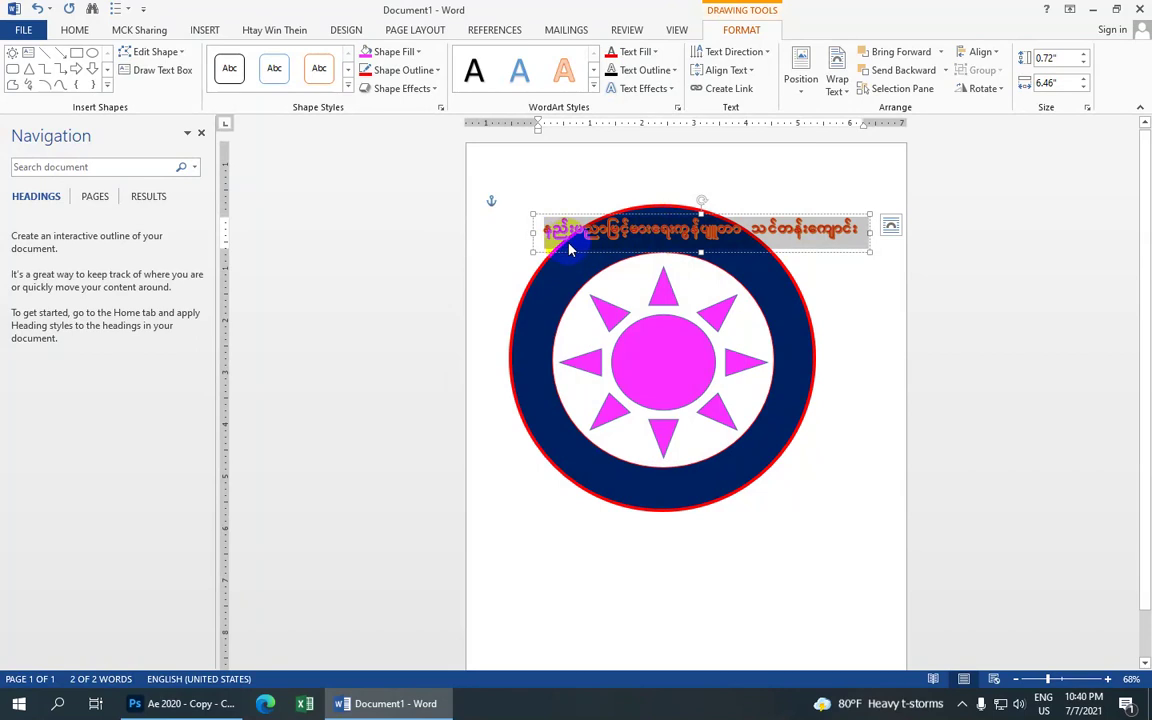
Outline the Burmese WordArt in orange and apply the Arch Up transform
{"action": "left_click", "coordinate": [675, 71]}
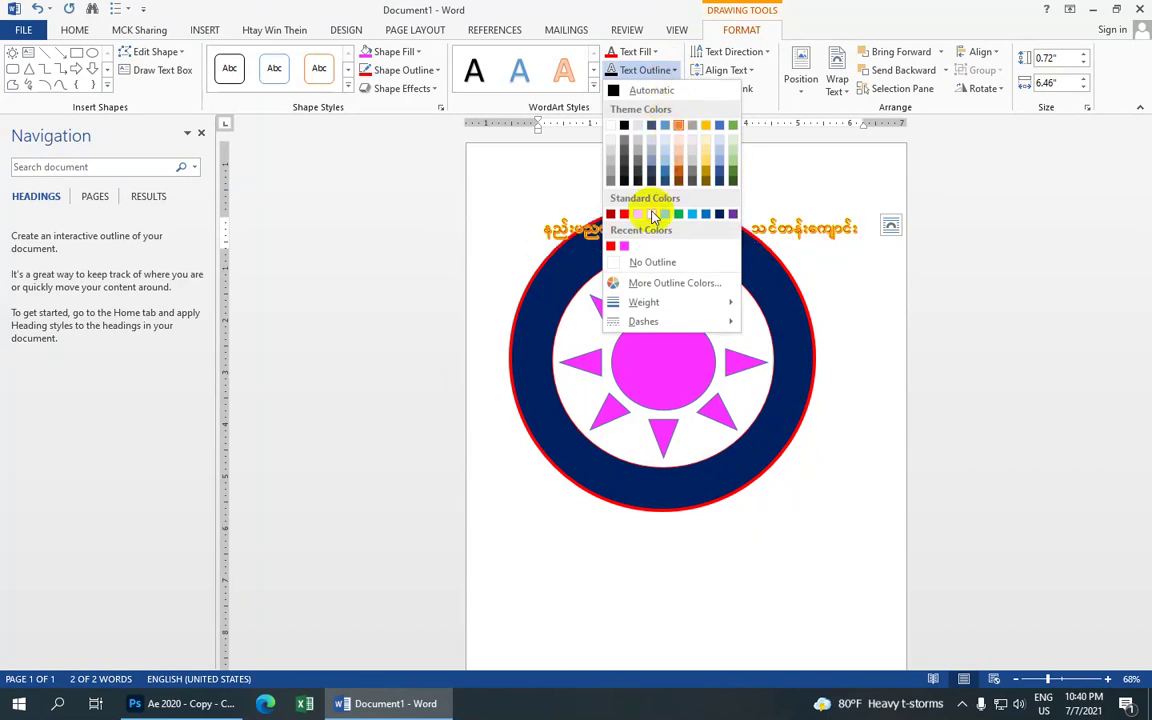
{"action": "left_click", "coordinate": [652, 215]}
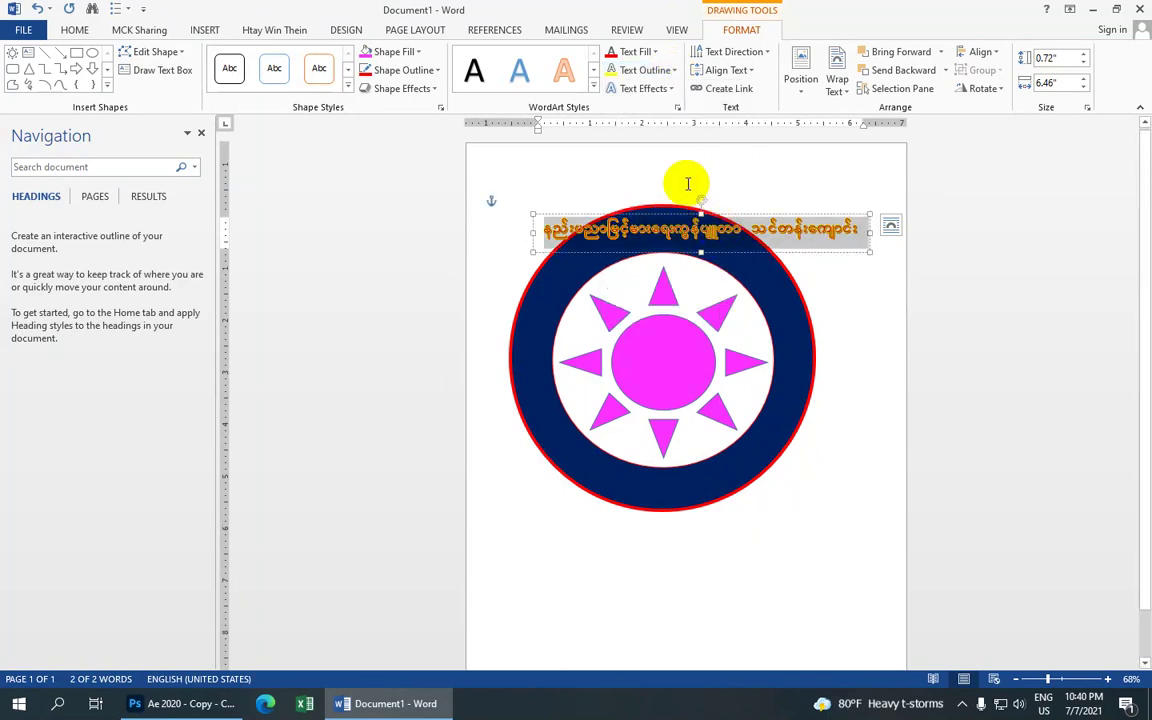
{"action": "left_click", "coordinate": [672, 90]}
{"action": "mouse_move", "coordinate": [662, 292]}
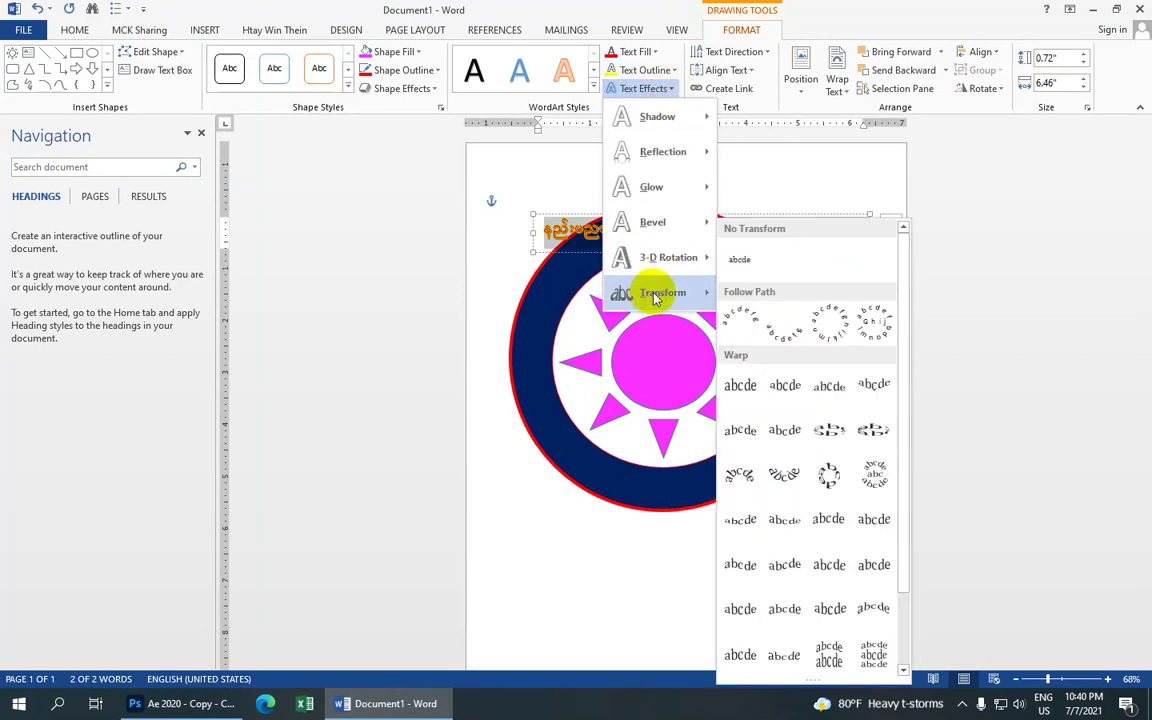
{"action": "left_click", "coordinate": [740, 325]}
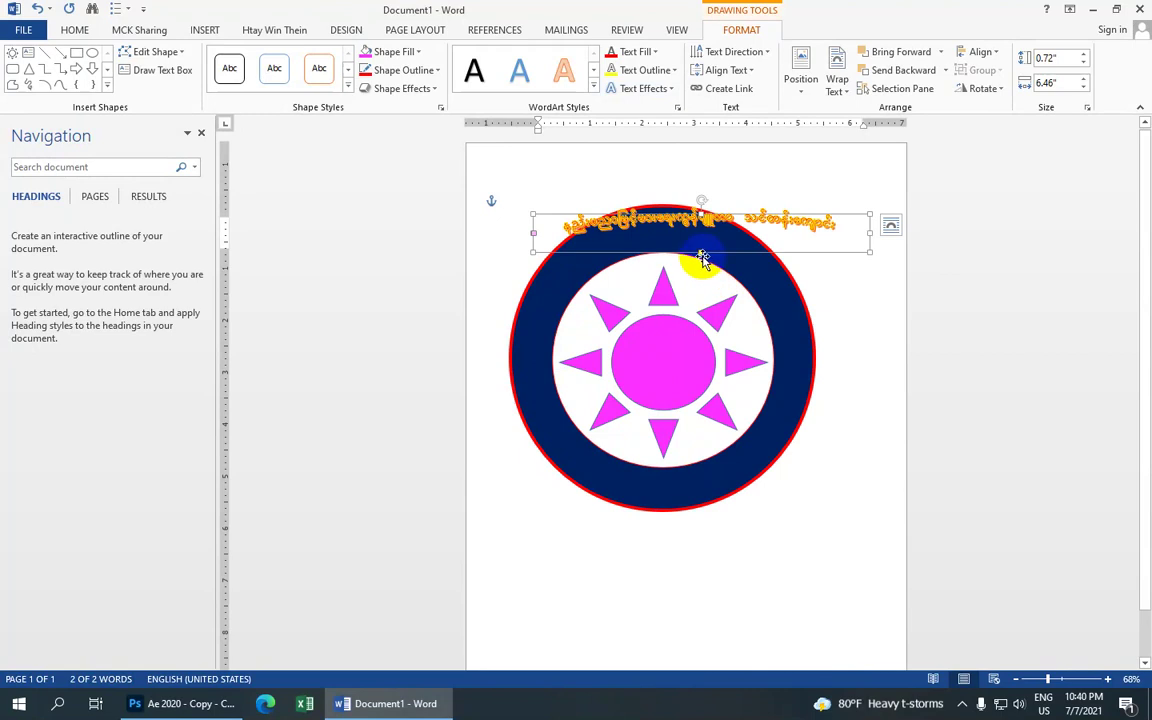
Stretch the arched WordArt box taller and slightly narrower, then select all its text
{"action": "left_click_drag", "start_coordinate": [700, 252], "coordinate": [720, 525]}
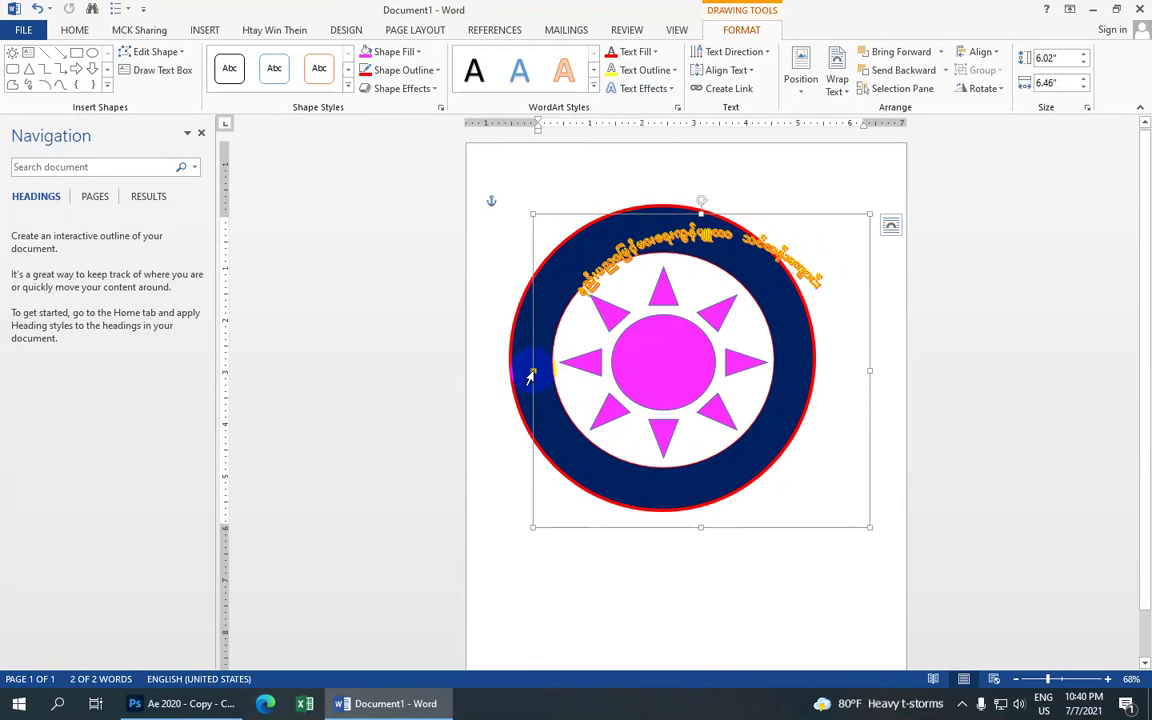
{"action": "left_click_drag", "start_coordinate": [870, 371], "coordinate": [830, 371]}
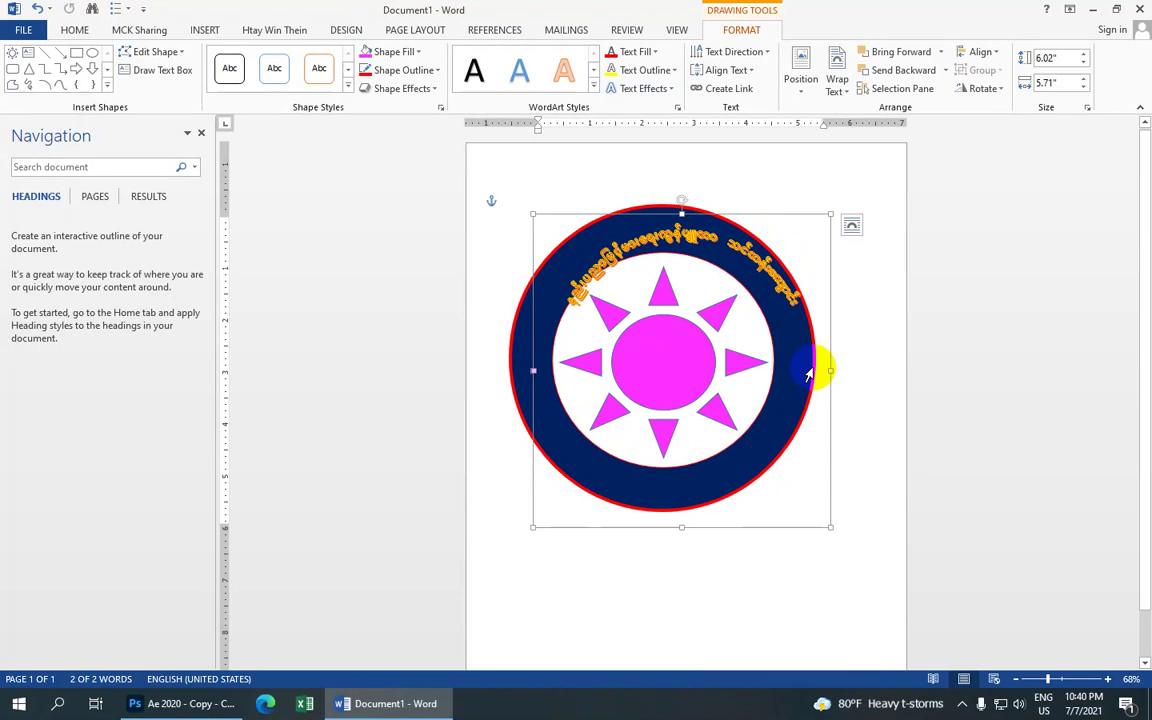
{"action": "double_click", "coordinate": [636, 264]}
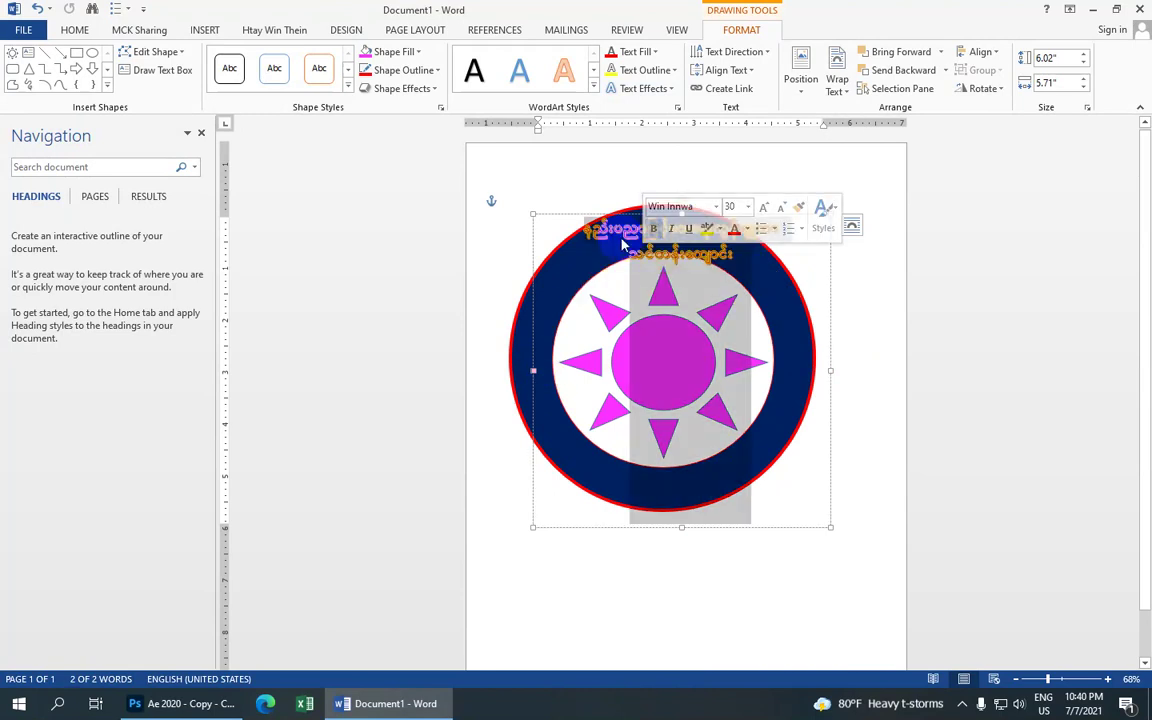
{"action": "left_click", "coordinate": [739, 255]}
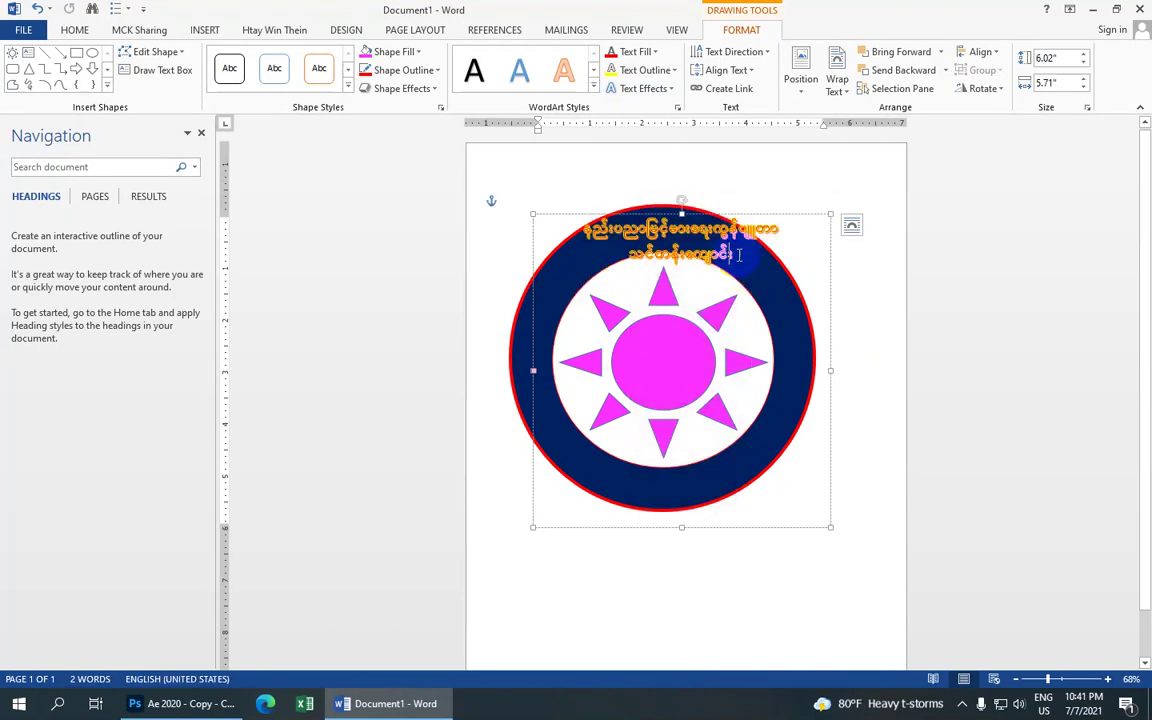
{"action": "key", "text": "ctrl+a"}
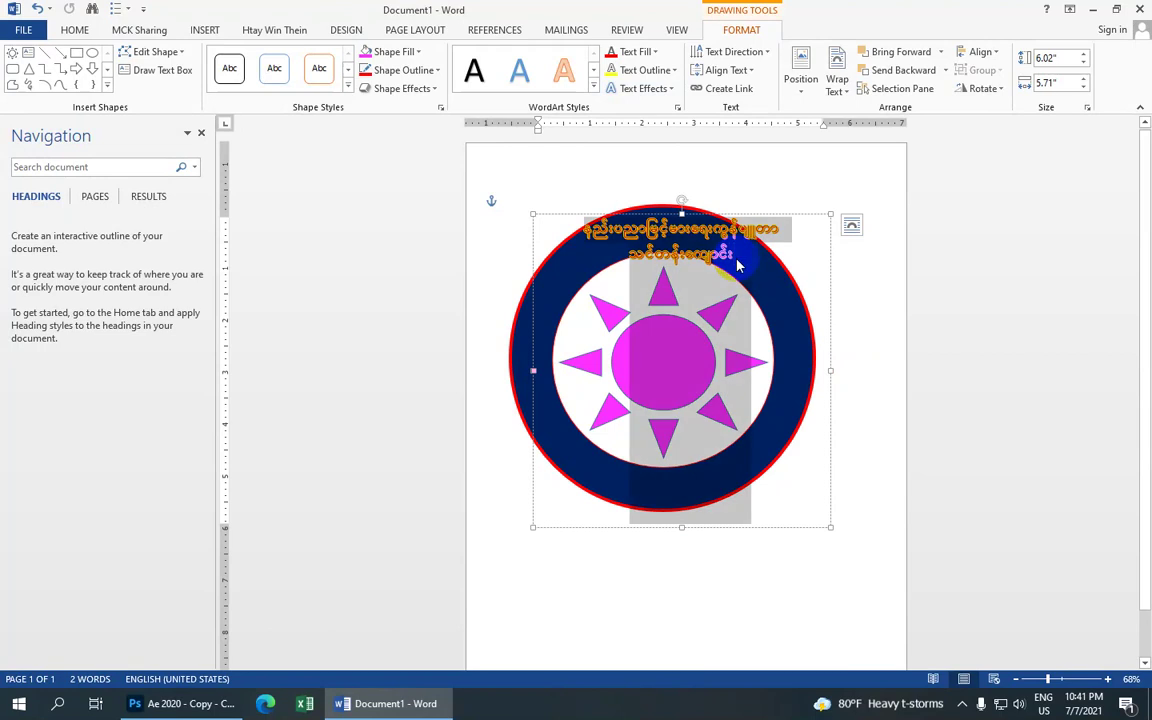
{"action": "left_click", "coordinate": [74, 29]}
{"action": "left_click", "coordinate": [233, 60]}
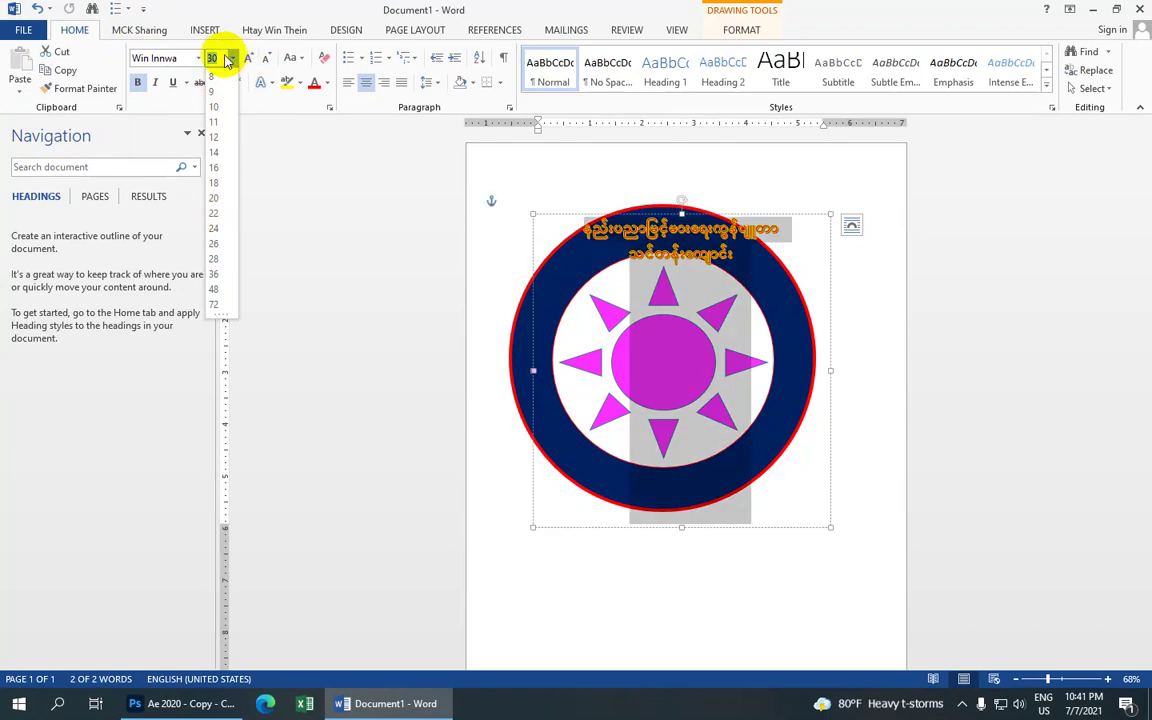
Set the Burmese text to 36 pt, then shift its box left, widen it and extend it down
{"action": "left_click", "coordinate": [213, 276]}
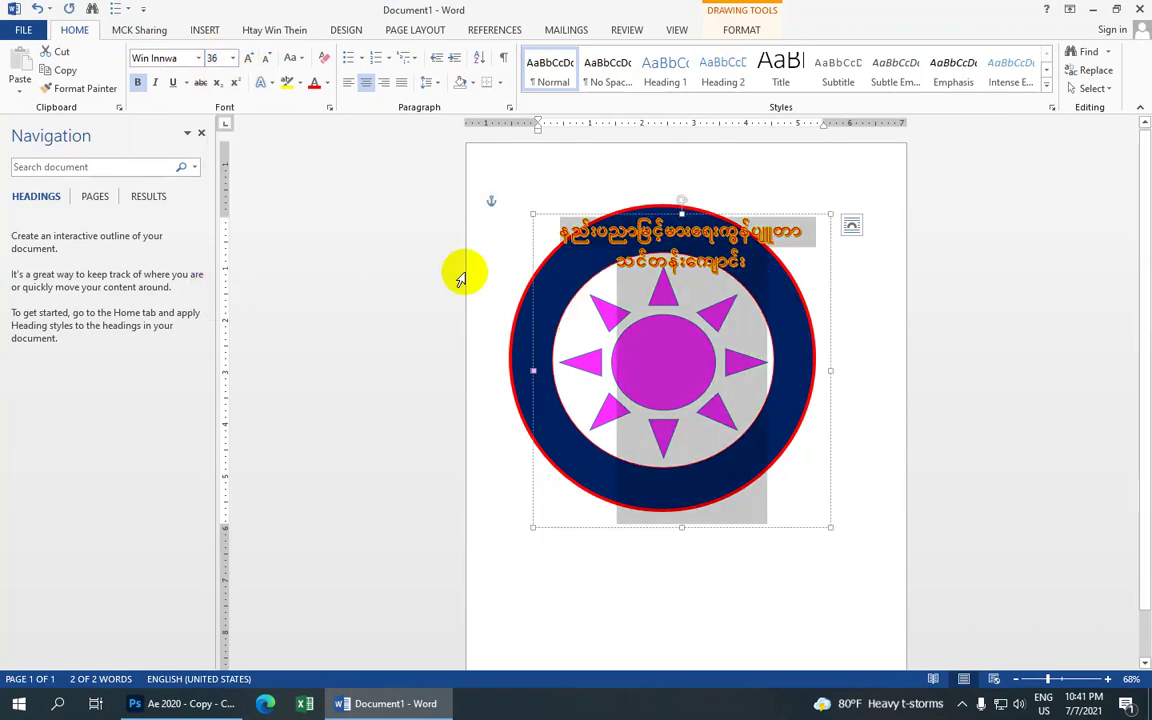
{"action": "left_click", "coordinate": [880, 352]}
{"action": "left_click", "coordinate": [722, 258]}
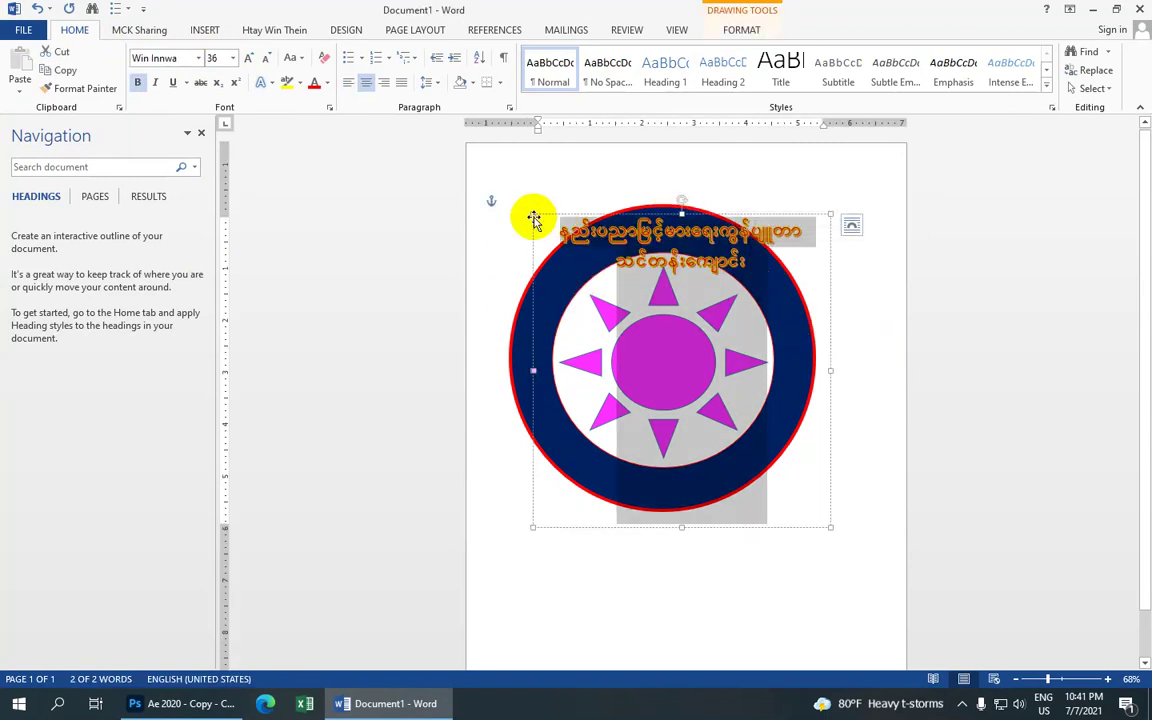
{"action": "left_click_drag", "start_coordinate": [533, 219], "coordinate": [509, 216]}
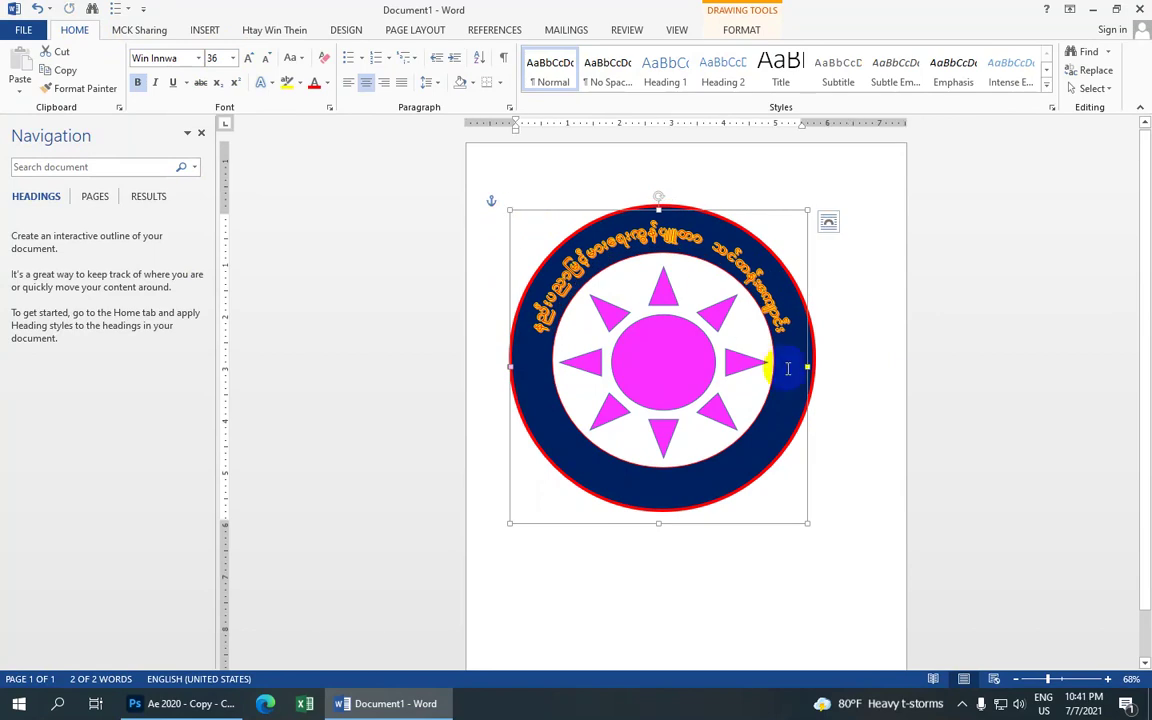
{"action": "left_click_drag", "start_coordinate": [806, 368], "coordinate": [851, 386]}
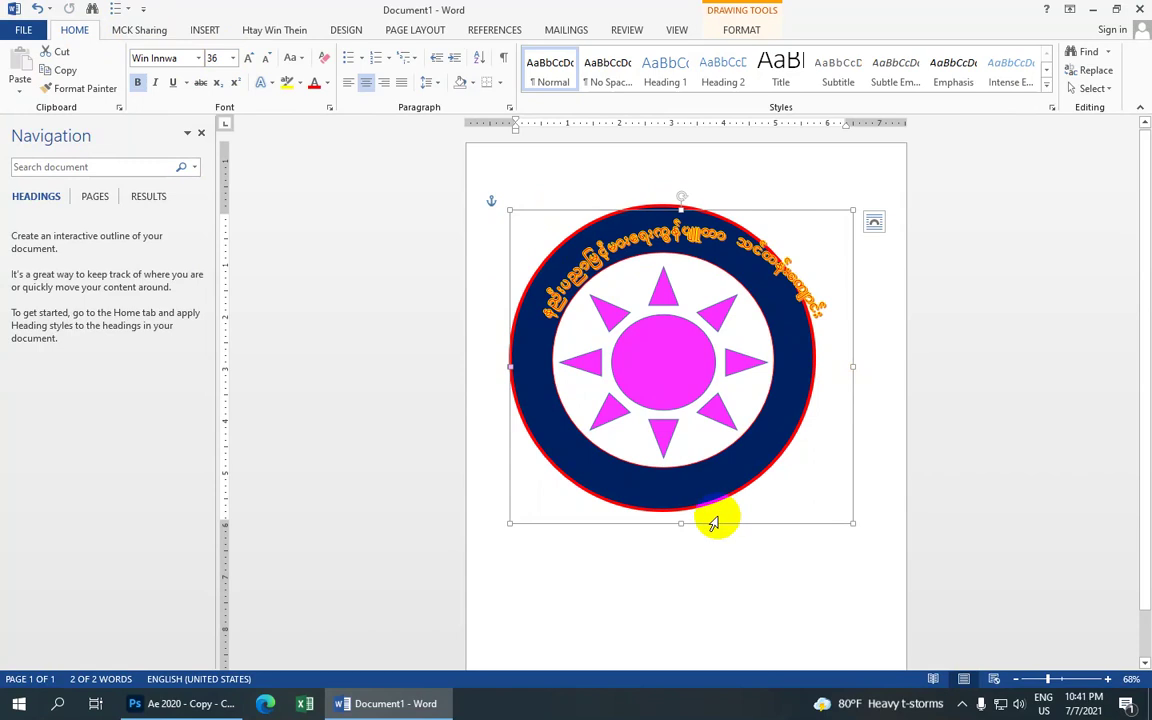
{"action": "left_click_drag", "start_coordinate": [679, 525], "coordinate": [679, 563]}
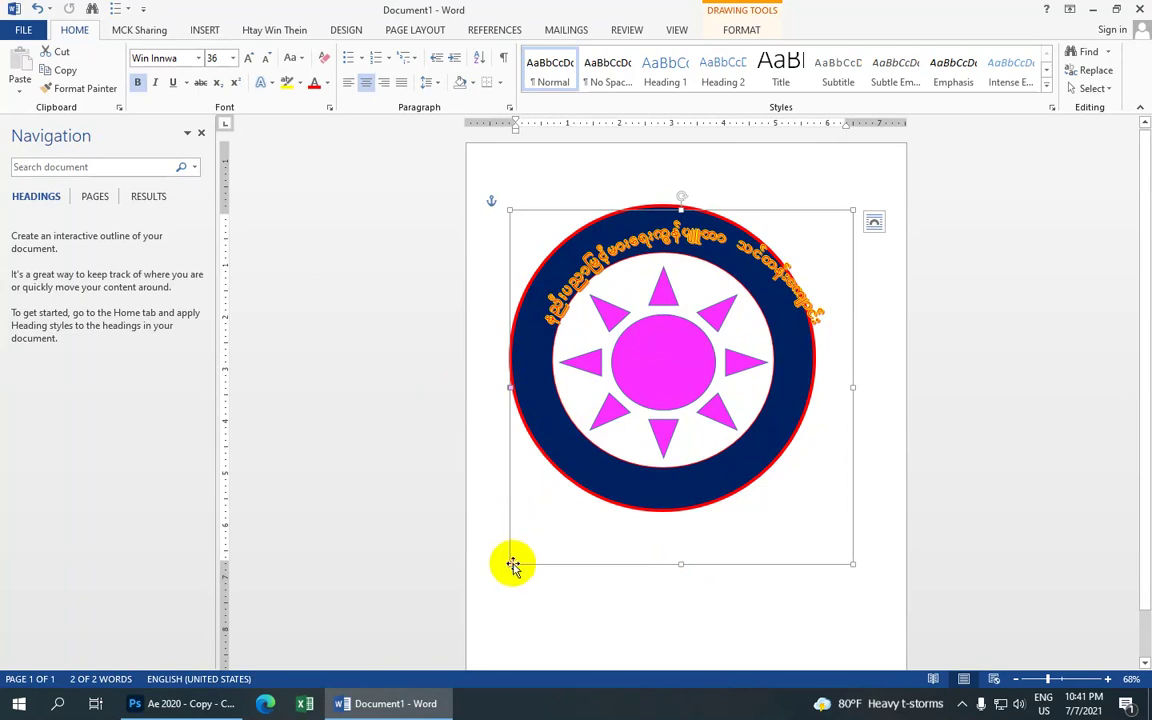
{"action": "left_click_drag", "start_coordinate": [511, 564], "coordinate": [494, 571]}
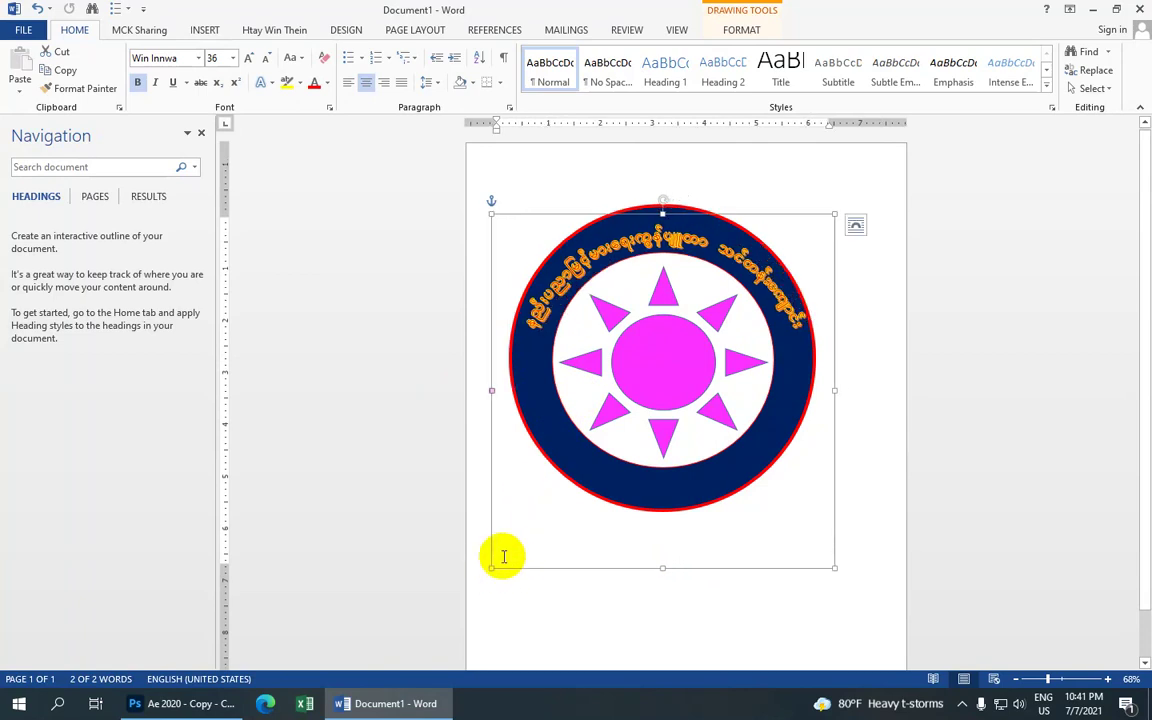
{"action": "left_click", "coordinate": [662, 585]}
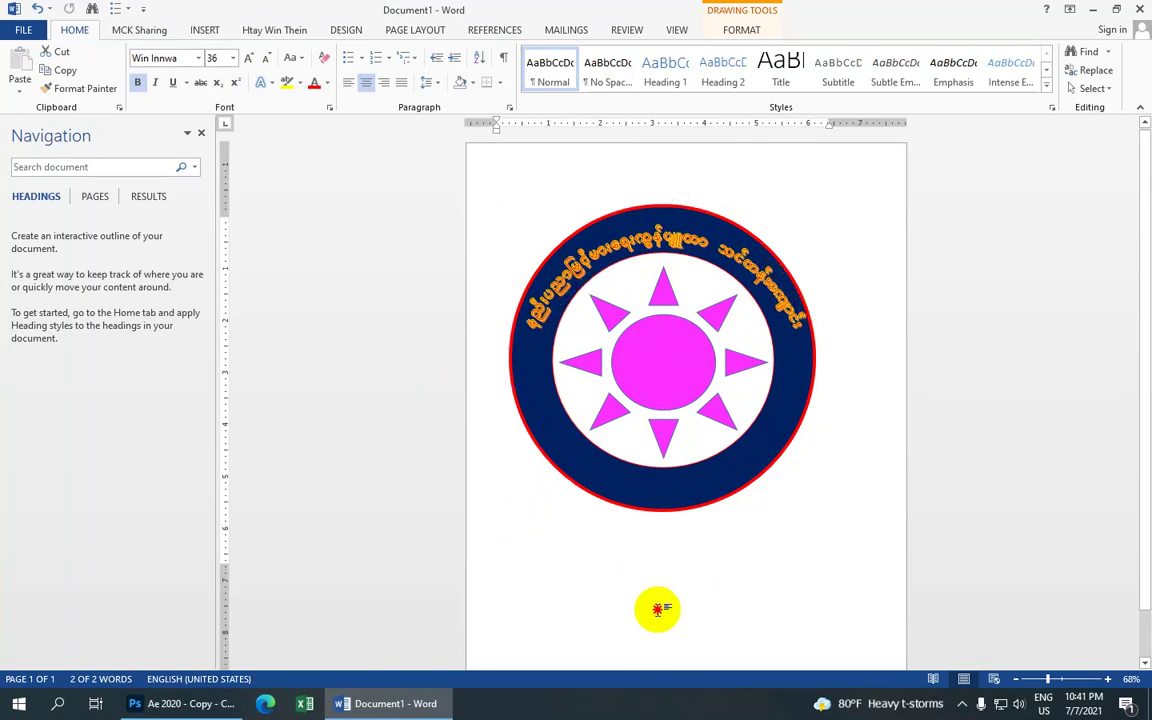
Extend the arched text box lower and narrow it slightly so the text hugs the ring's top
{"action": "double_click", "coordinate": [727, 250]}
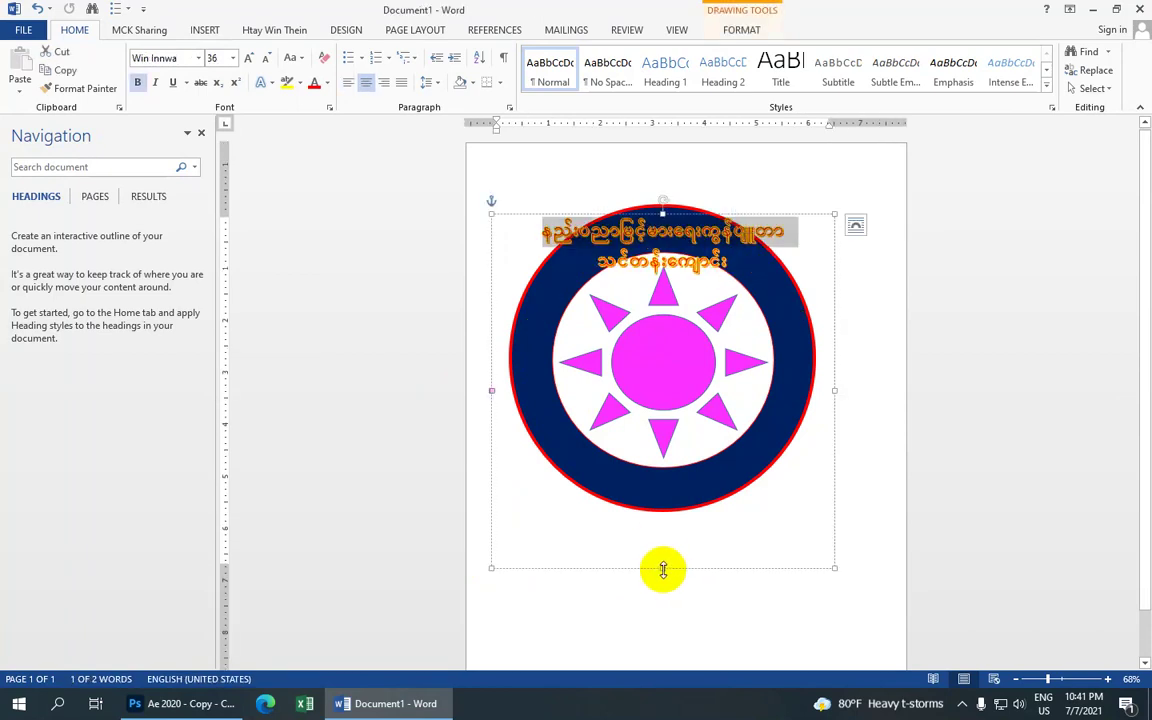
{"action": "mouse_move", "coordinate": [662, 570]}
{"action": "left_mouse_down"}
{"action": "mouse_move", "coordinate": [658, 649]}
{"action": "mouse_move", "coordinate": [650, 607]}
{"action": "left_mouse_up"}
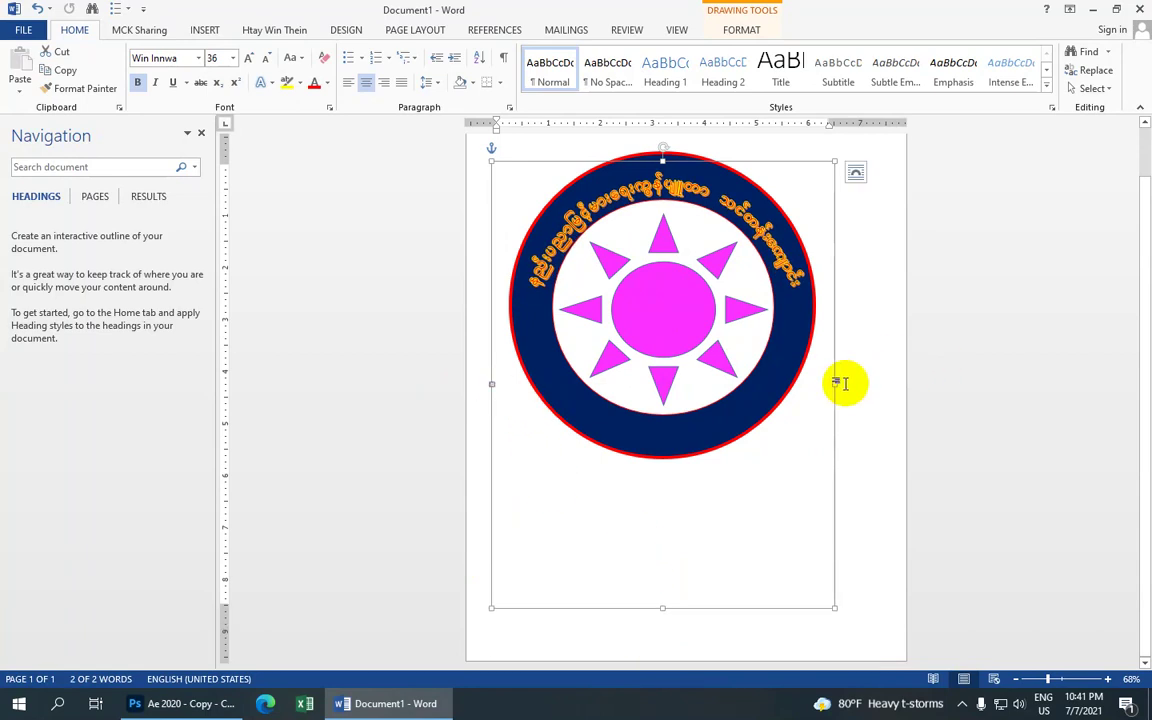
{"action": "left_click_drag", "start_coordinate": [834, 384], "coordinate": [821, 385]}
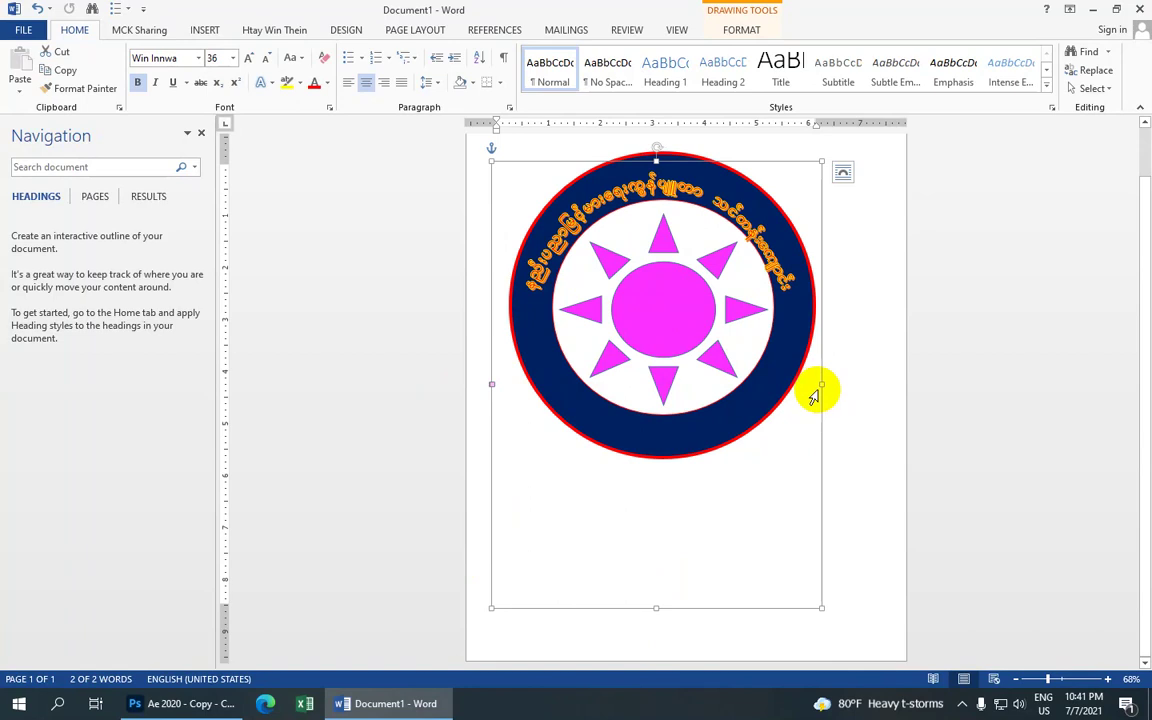
{"action": "left_click_drag", "start_coordinate": [819, 391], "coordinate": [820, 390]}
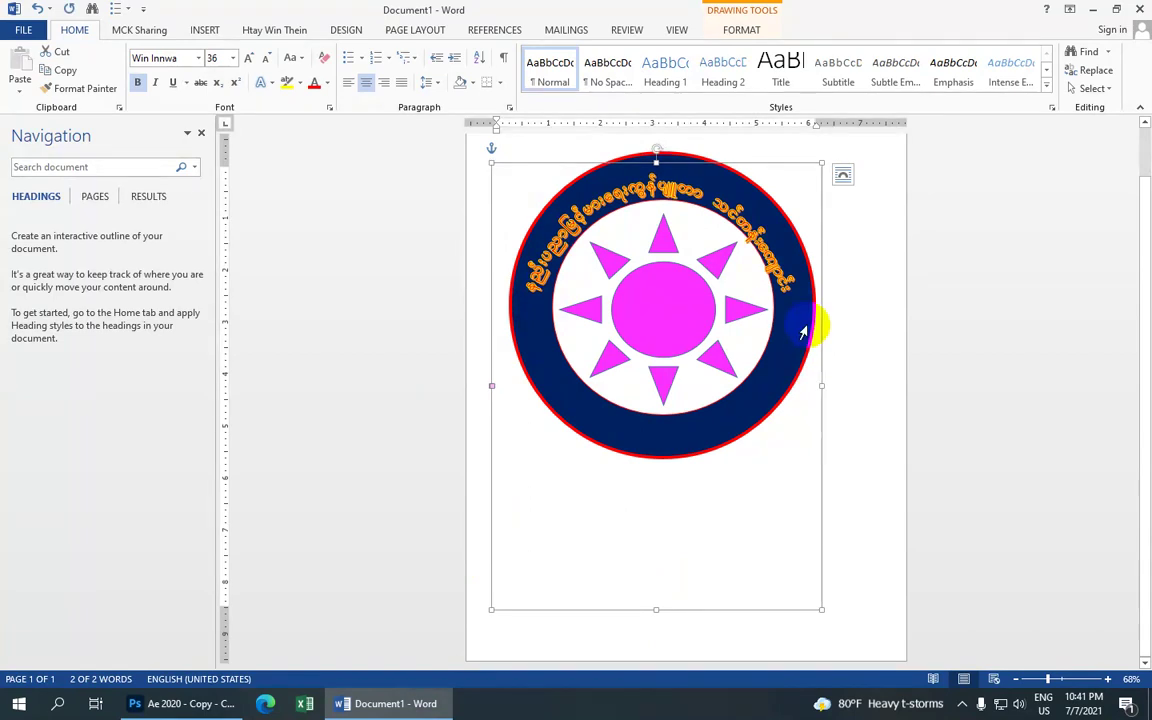
{"action": "left_click", "coordinate": [808, 185]}
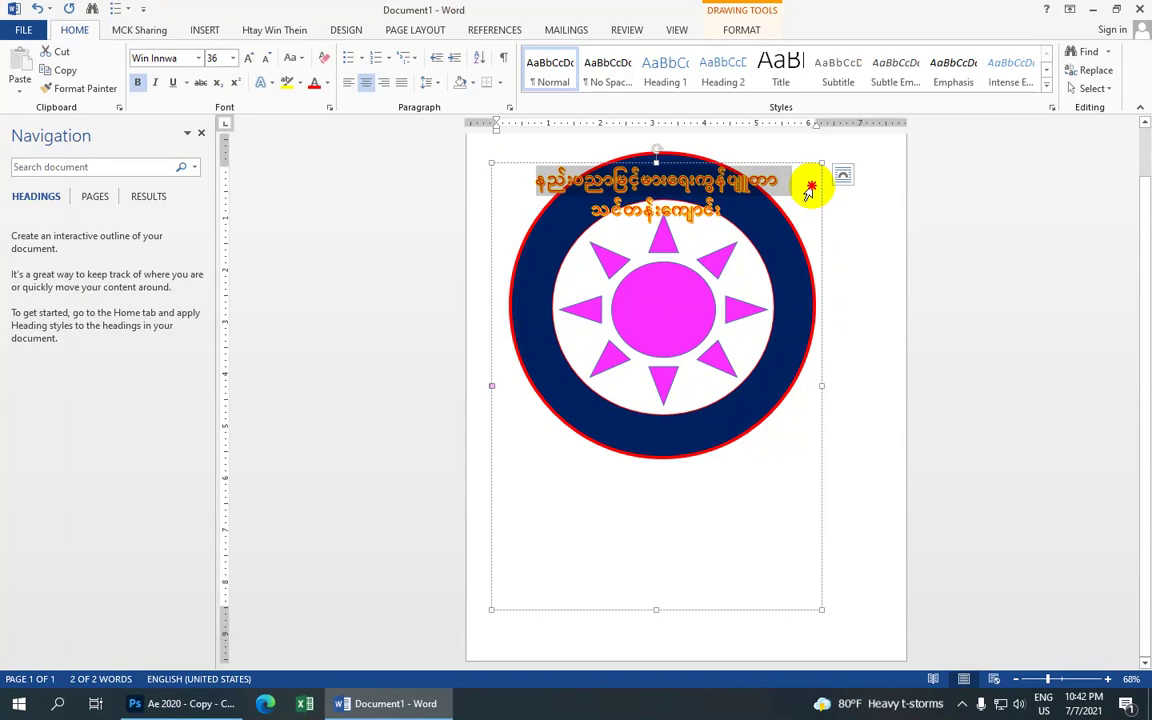
{"action": "left_click", "coordinate": [820, 405]}
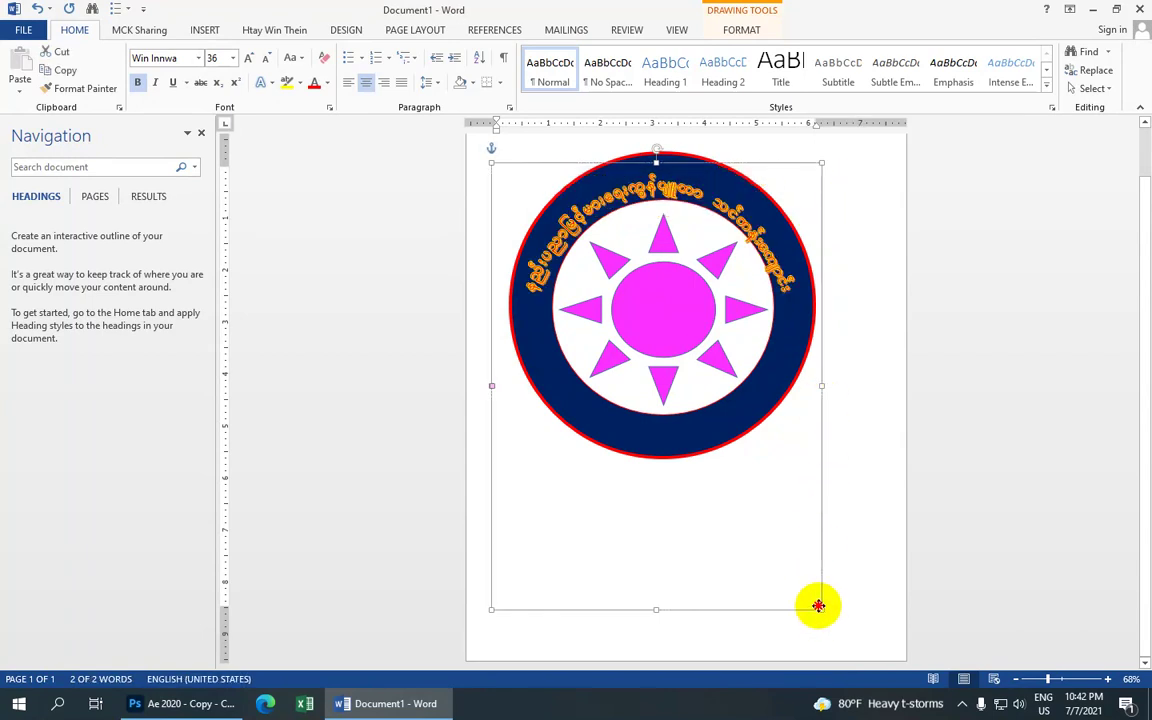
{"action": "left_click_drag", "start_coordinate": [818, 610], "coordinate": [824, 600]}
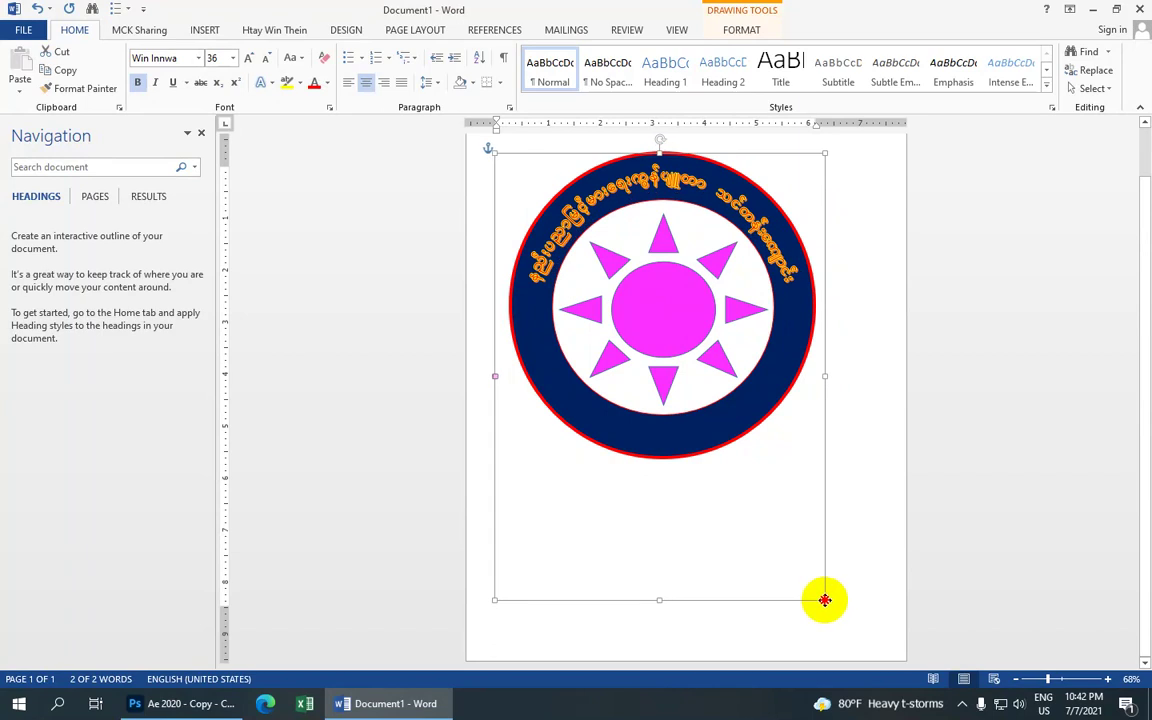
{"action": "left_click", "coordinate": [861, 403]}
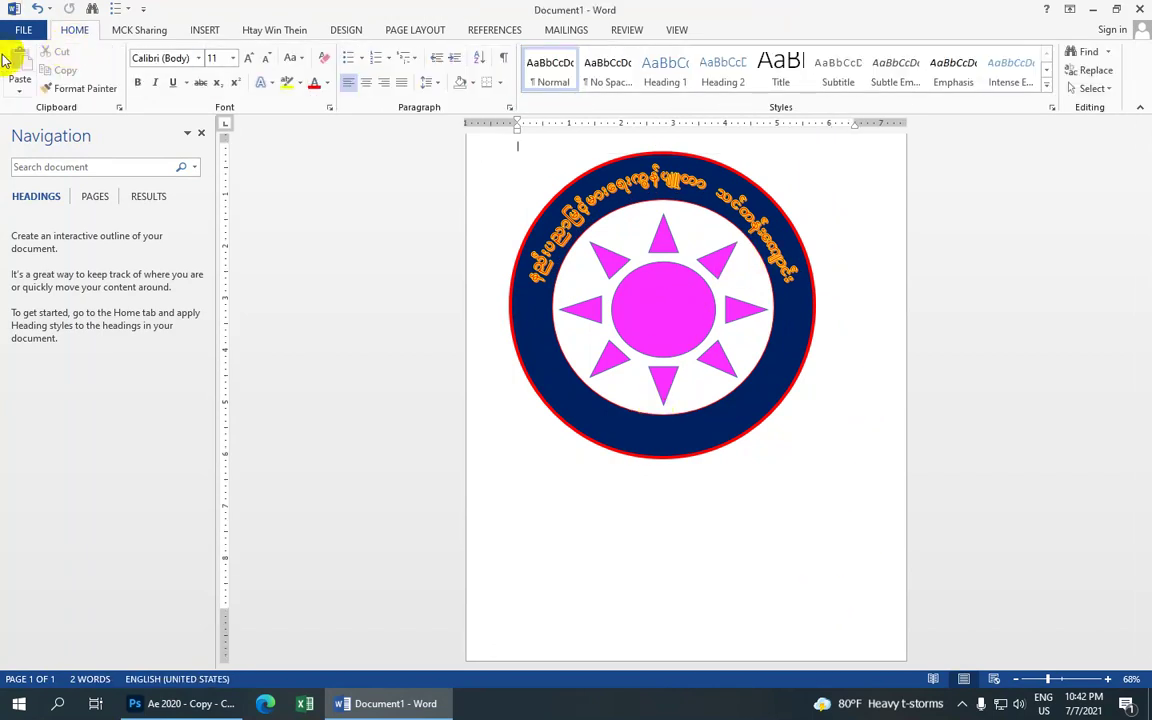
Draw a text box across the ring's bottom edge
{"action": "left_click", "coordinate": [200, 31]}
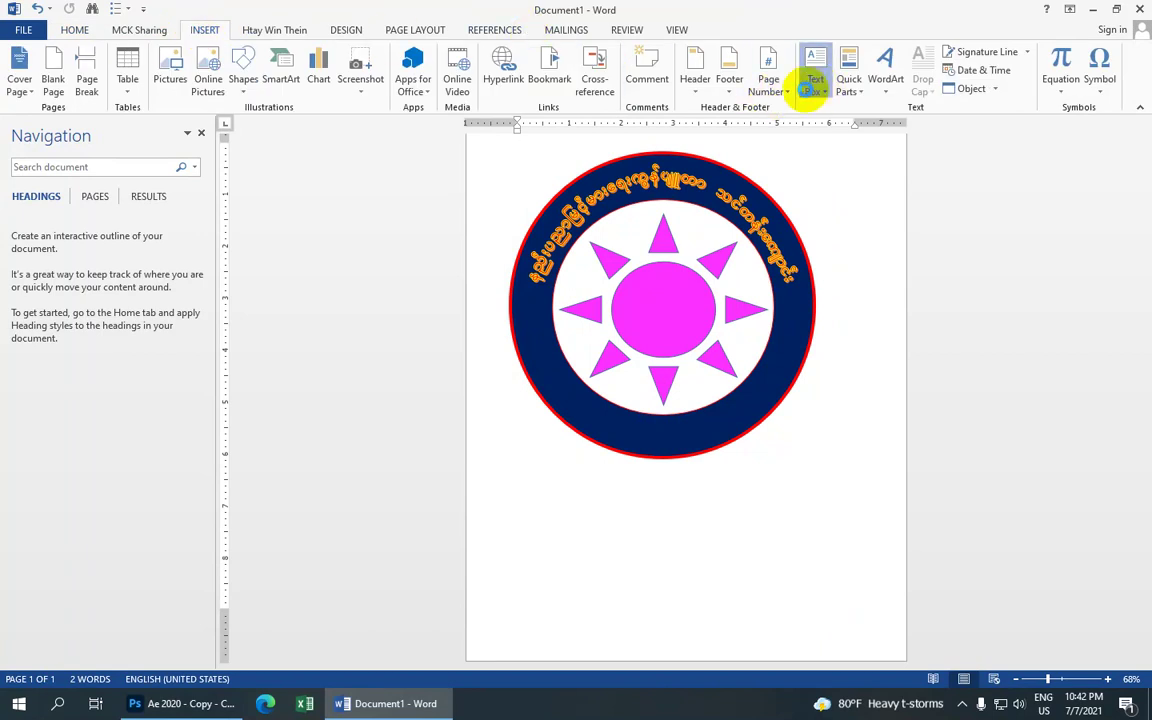
{"action": "left_click", "coordinate": [812, 88]}
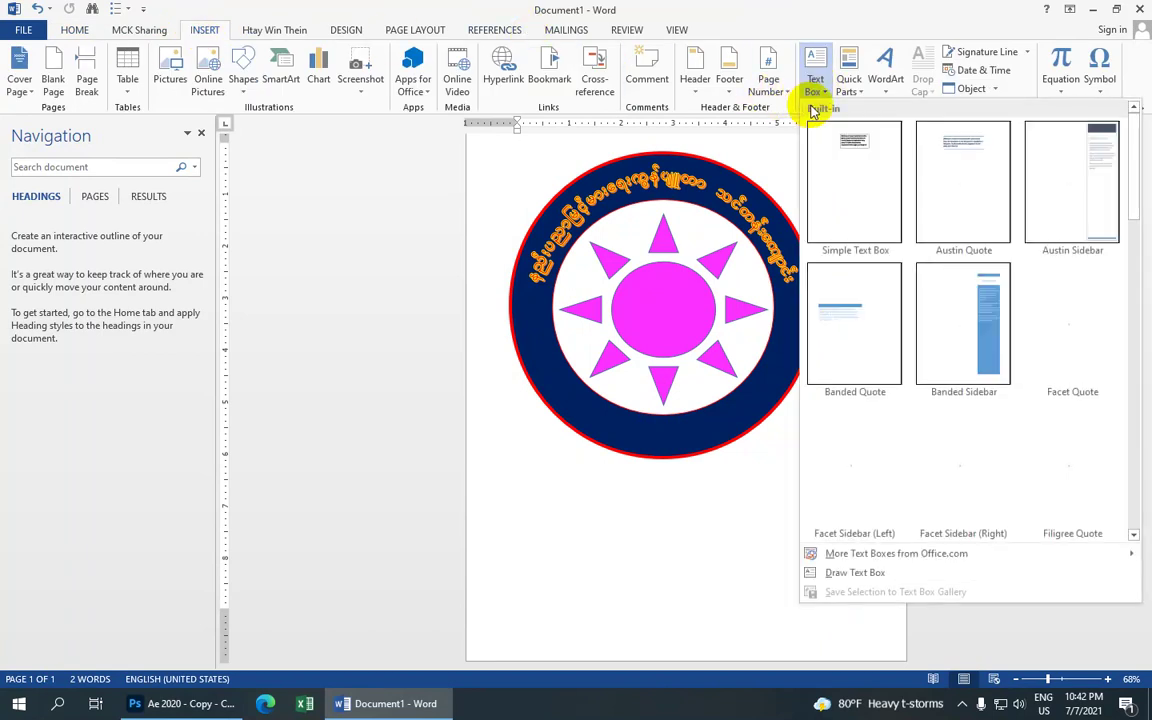
{"action": "left_click", "coordinate": [857, 573]}
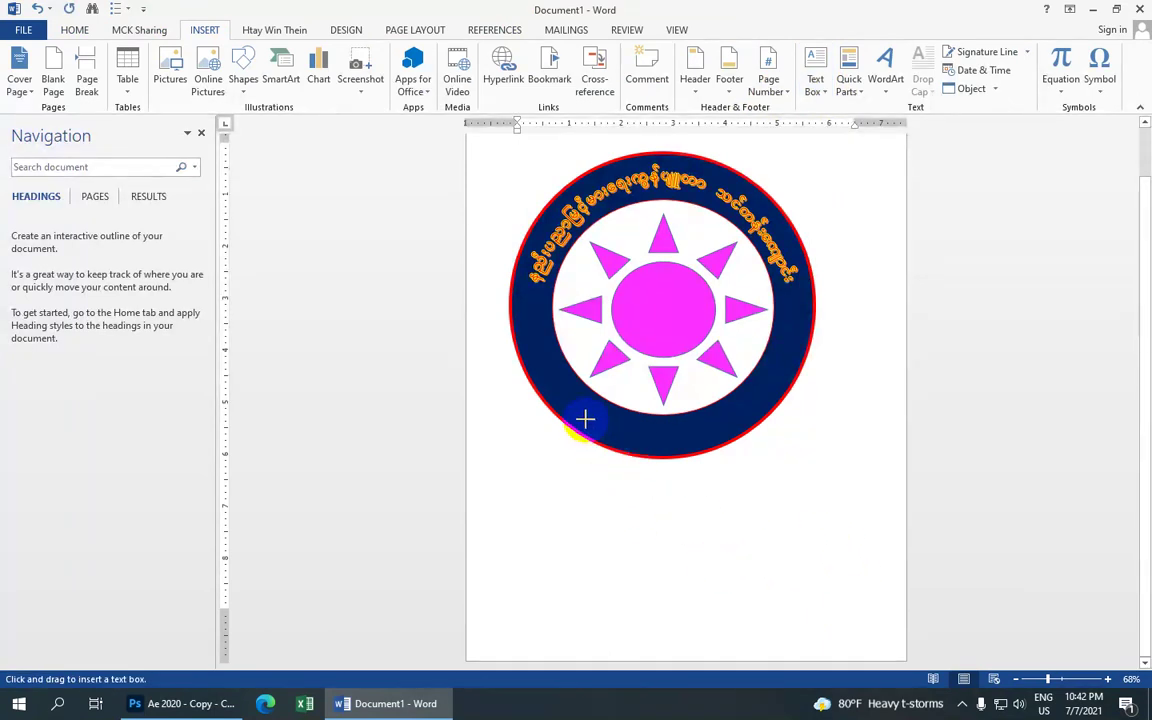
{"action": "left_click_drag", "start_coordinate": [585, 418], "coordinate": [768, 447]}
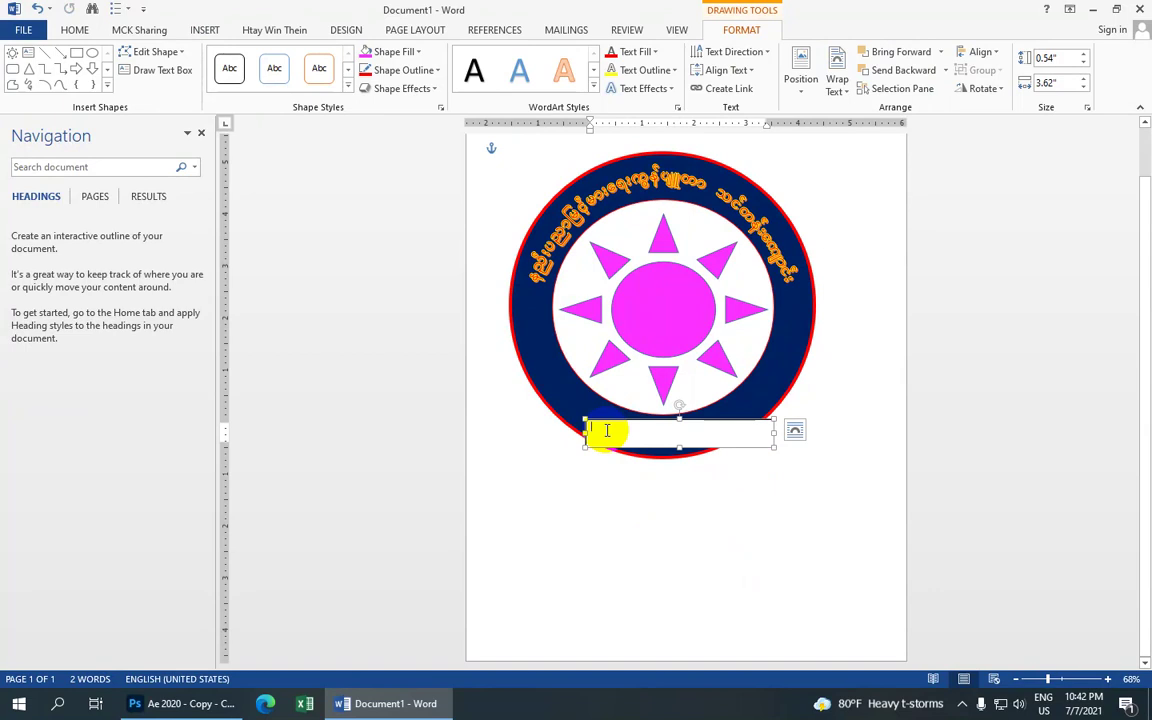
Set the text box font to Times New Roman 36 pt and type 'MCK Sharing'
{"action": "left_click", "coordinate": [76, 30]}
{"action": "left_click", "coordinate": [232, 58]}
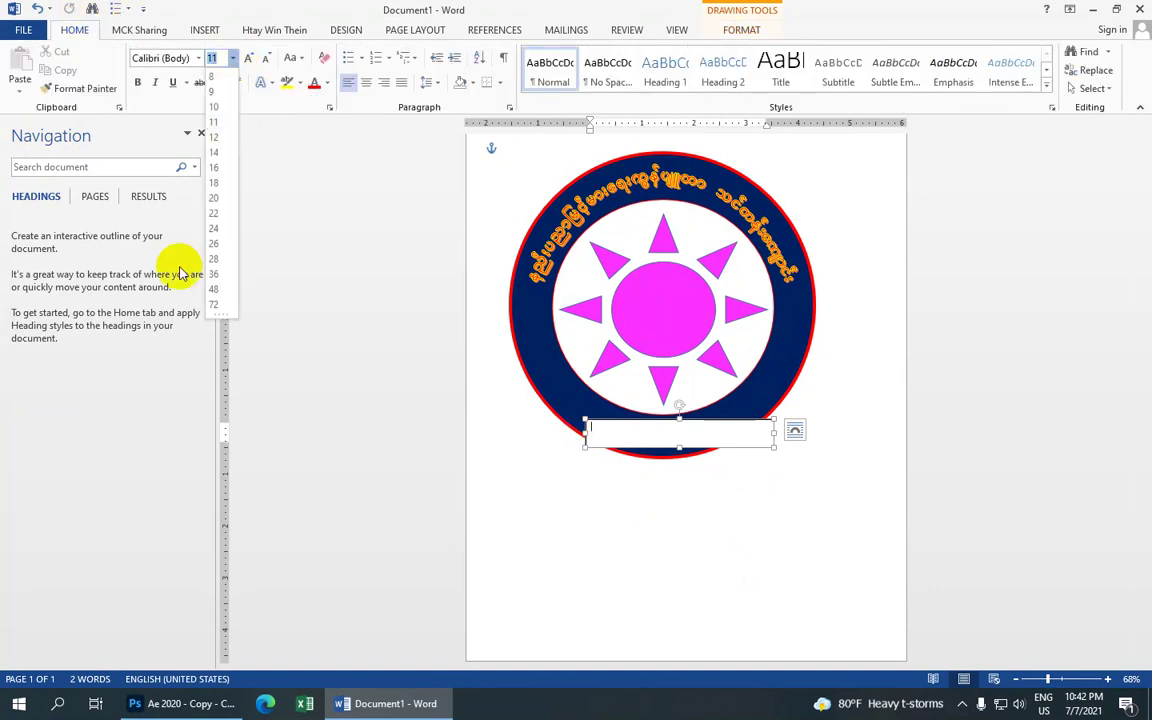
{"action": "left_click", "coordinate": [209, 275]}
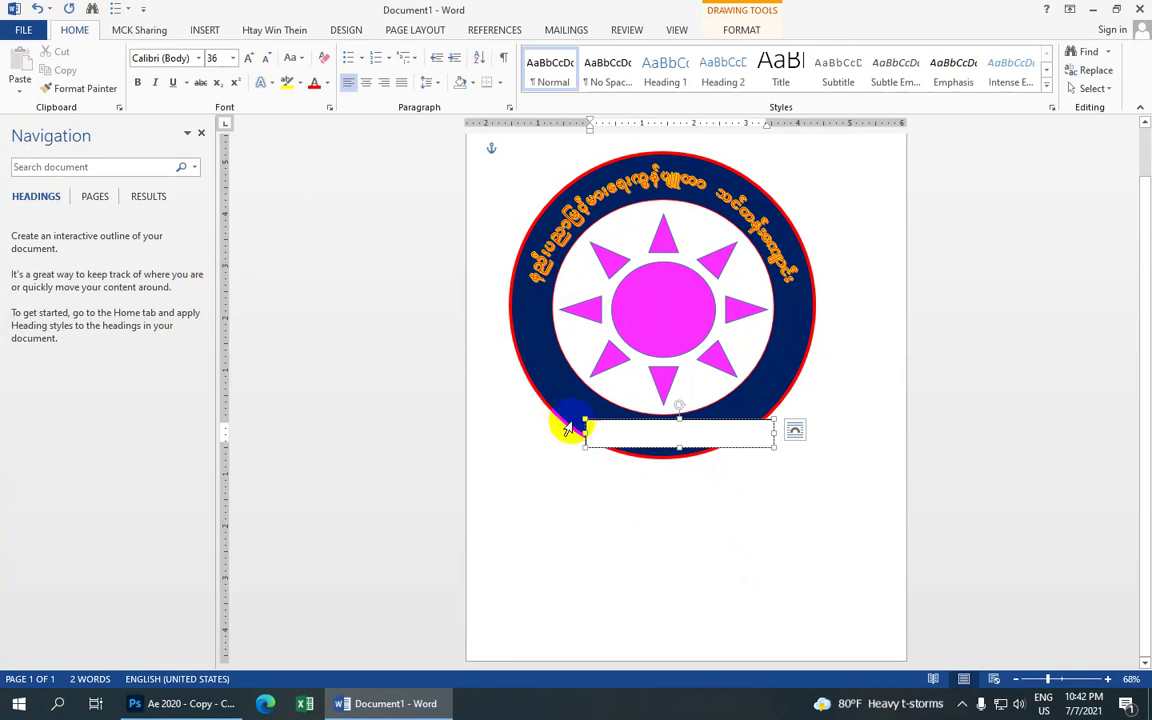
{"action": "left_click", "coordinate": [202, 58]}
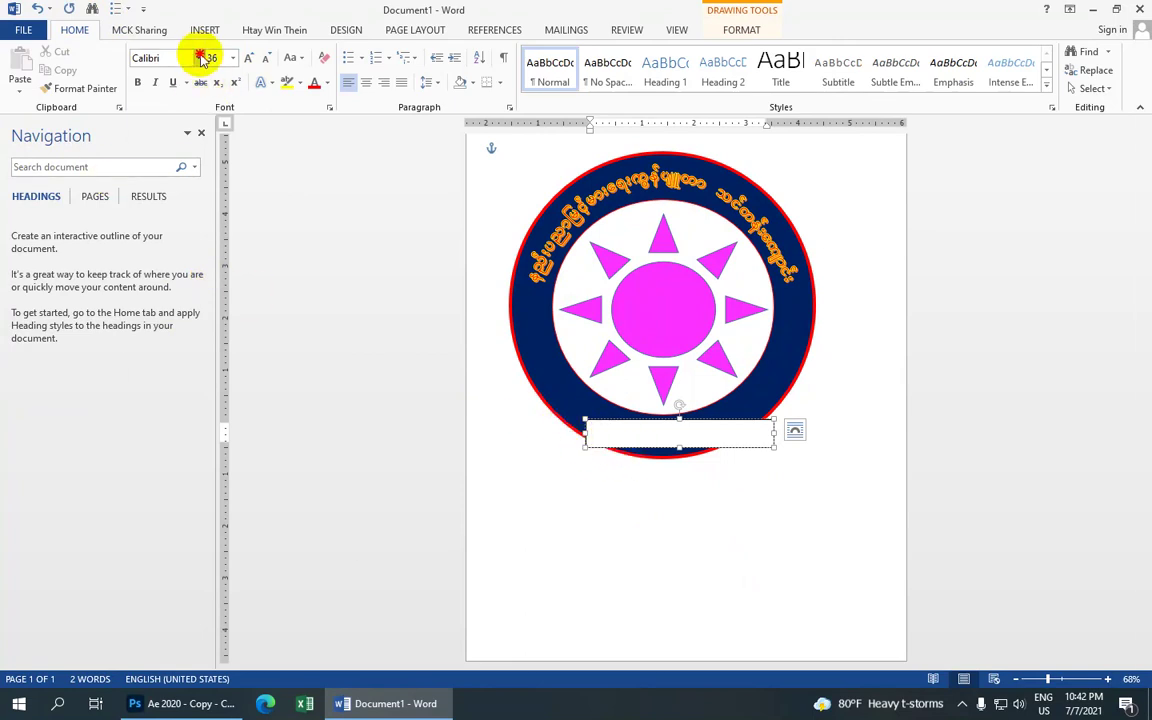
{"action": "left_click", "coordinate": [202, 58]}
{"action": "left_click", "coordinate": [224, 233]}
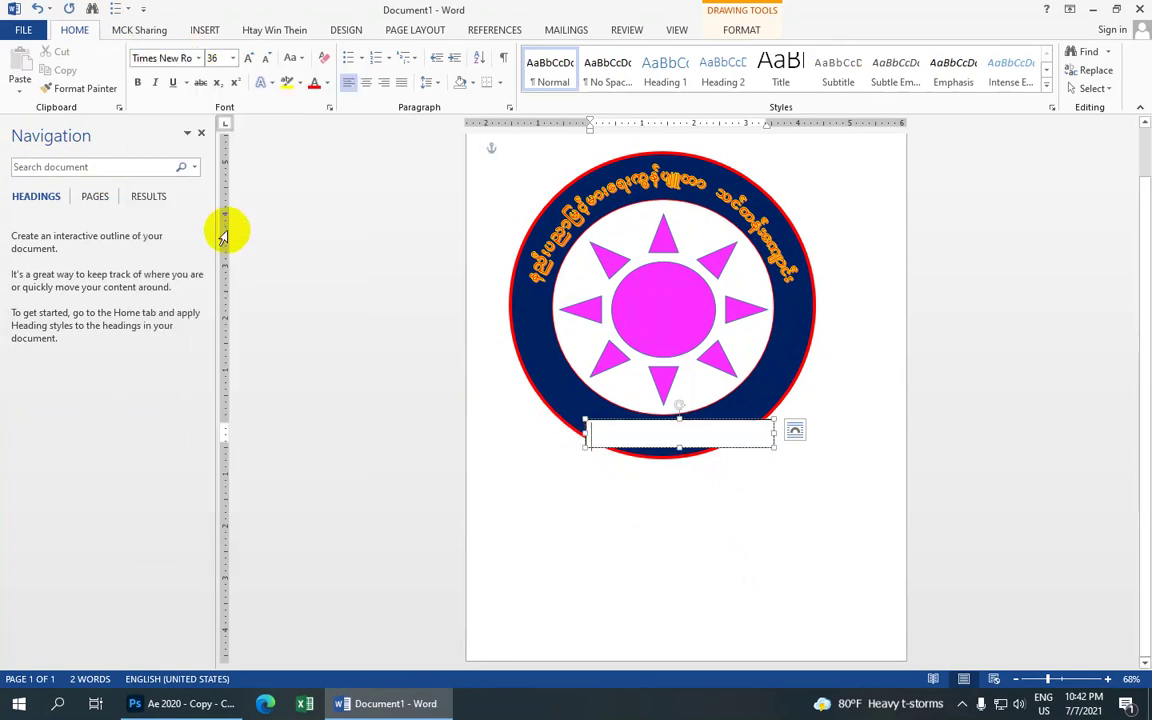
{"action": "type", "text": "MCK Sharing"}
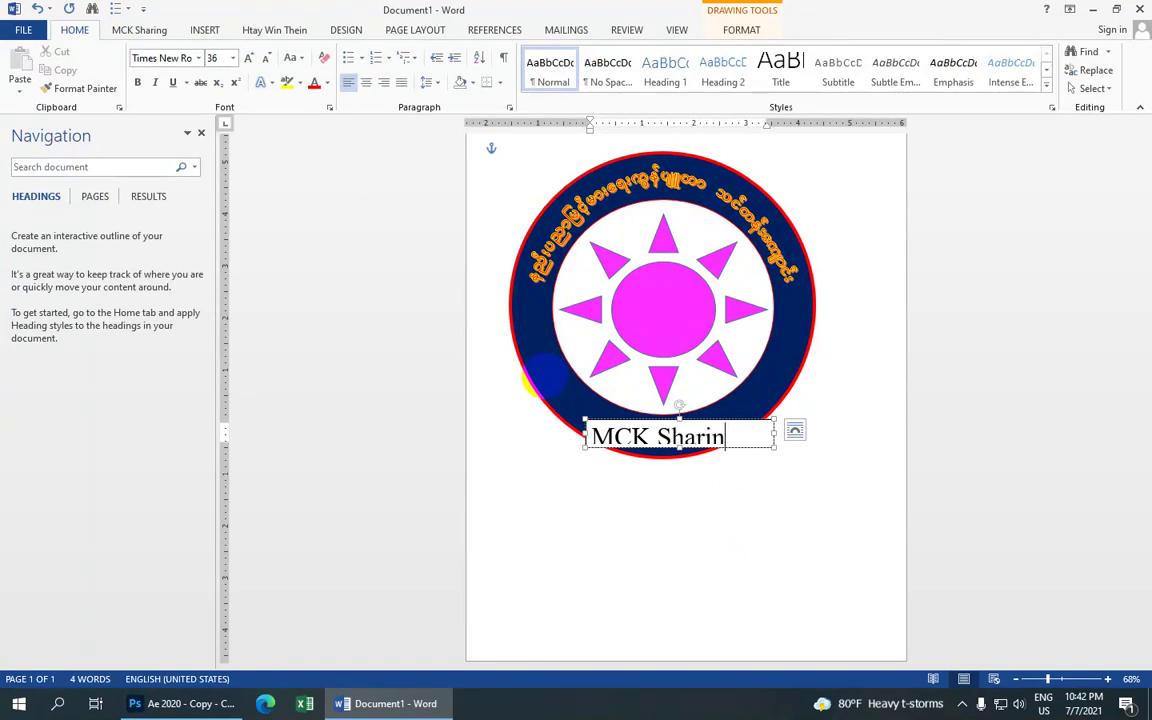
Make the MCK Sharing box narrower and taller so the text isn't clipped
{"action": "triple_click", "coordinate": [755, 461]}
{"action": "left_click", "coordinate": [763, 446]}
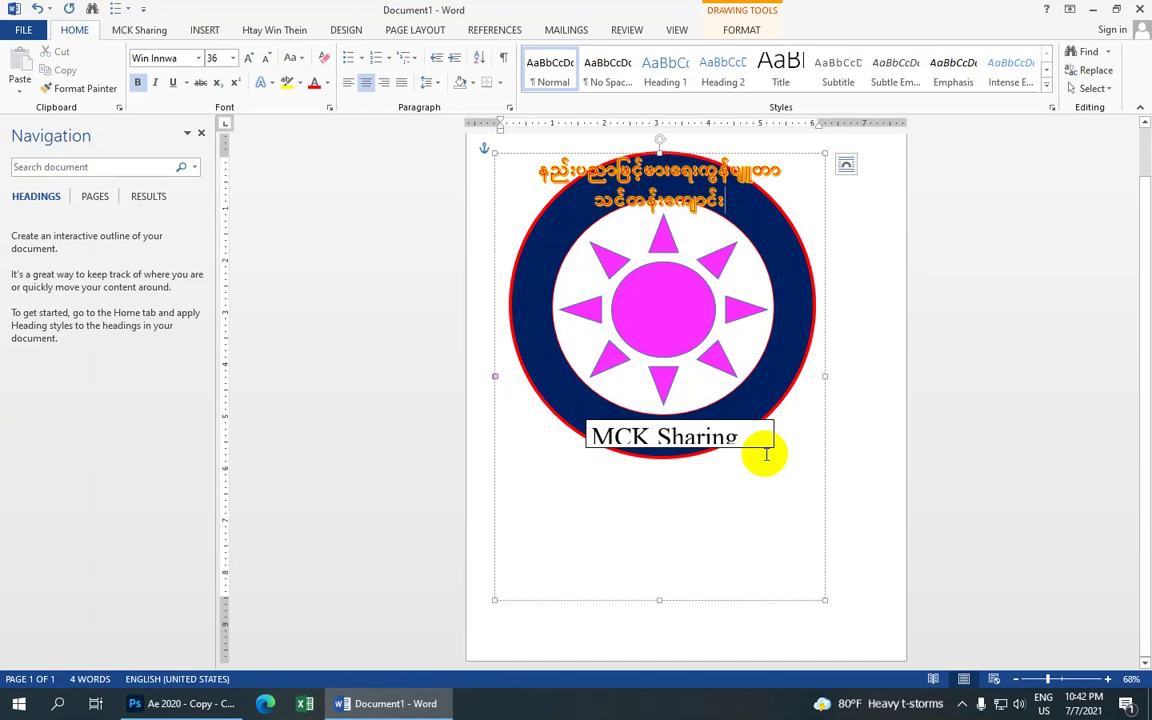
{"action": "left_click", "coordinate": [685, 421]}
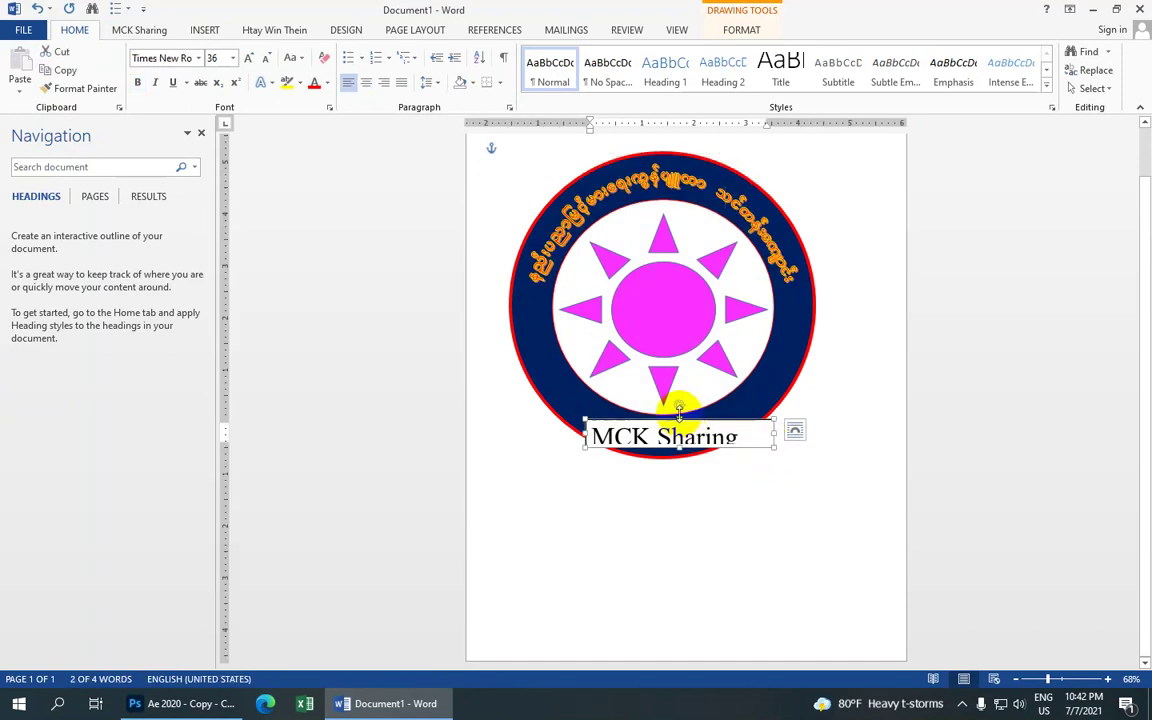
{"action": "left_click_drag", "start_coordinate": [772, 432], "coordinate": [748, 435]}
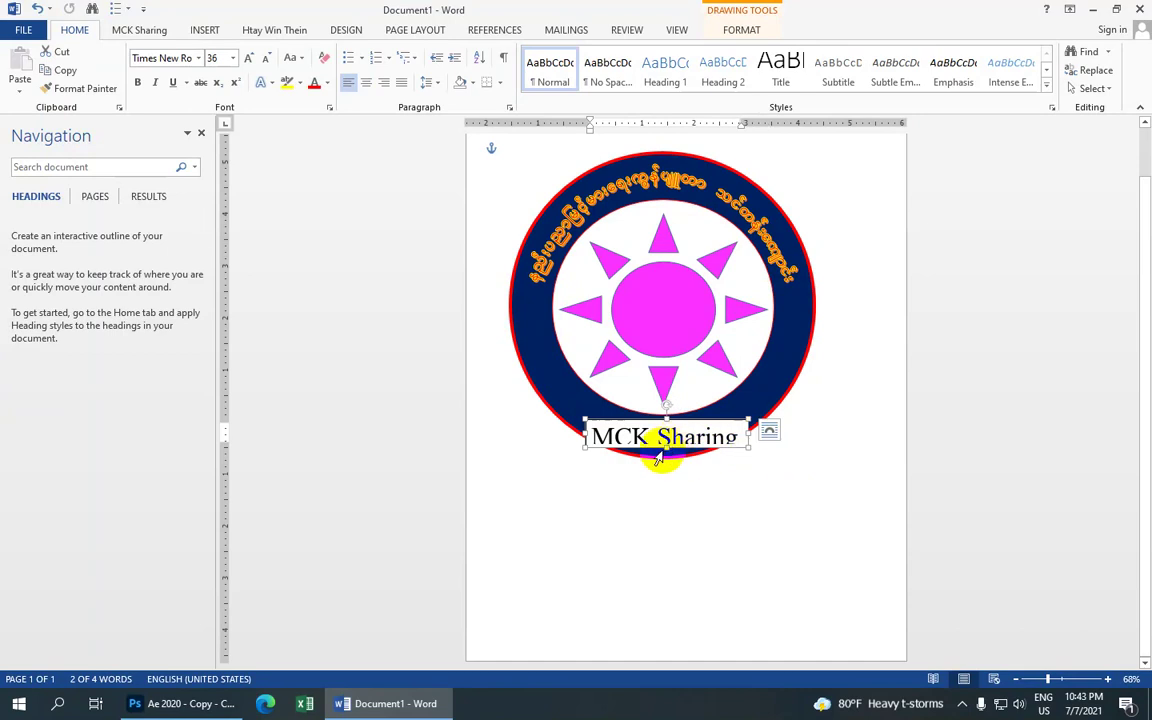
{"action": "left_click_drag", "start_coordinate": [666, 447], "coordinate": [663, 458]}
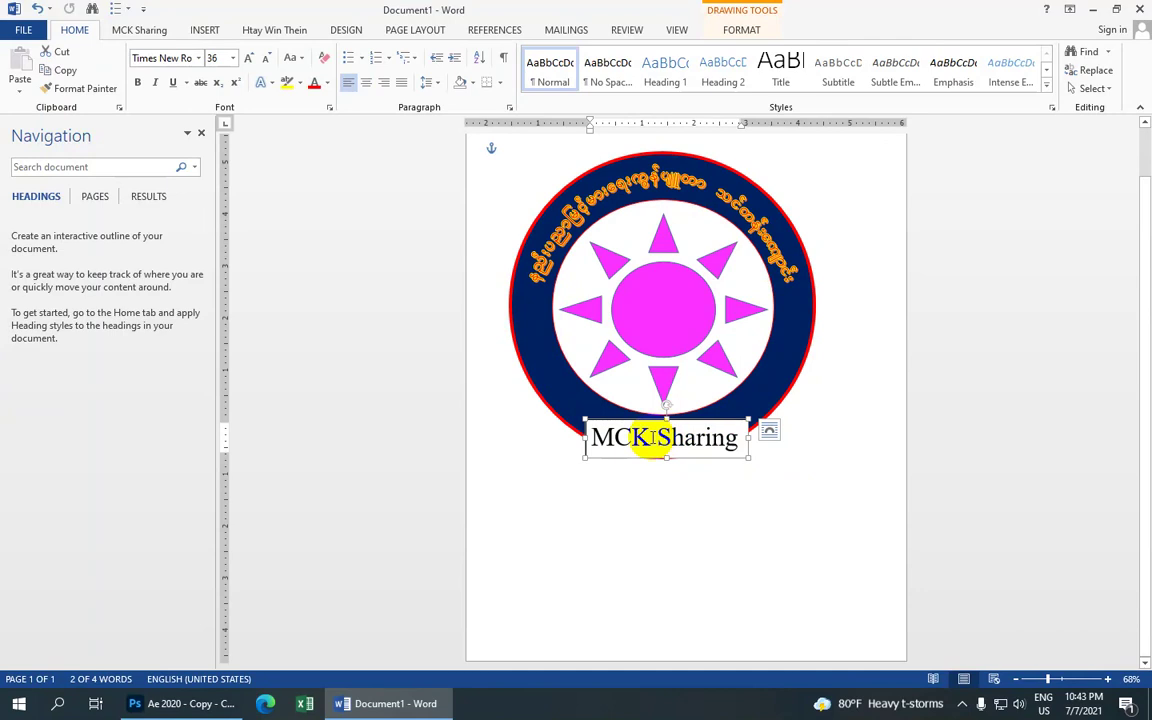
{"action": "left_click", "coordinate": [655, 437]}
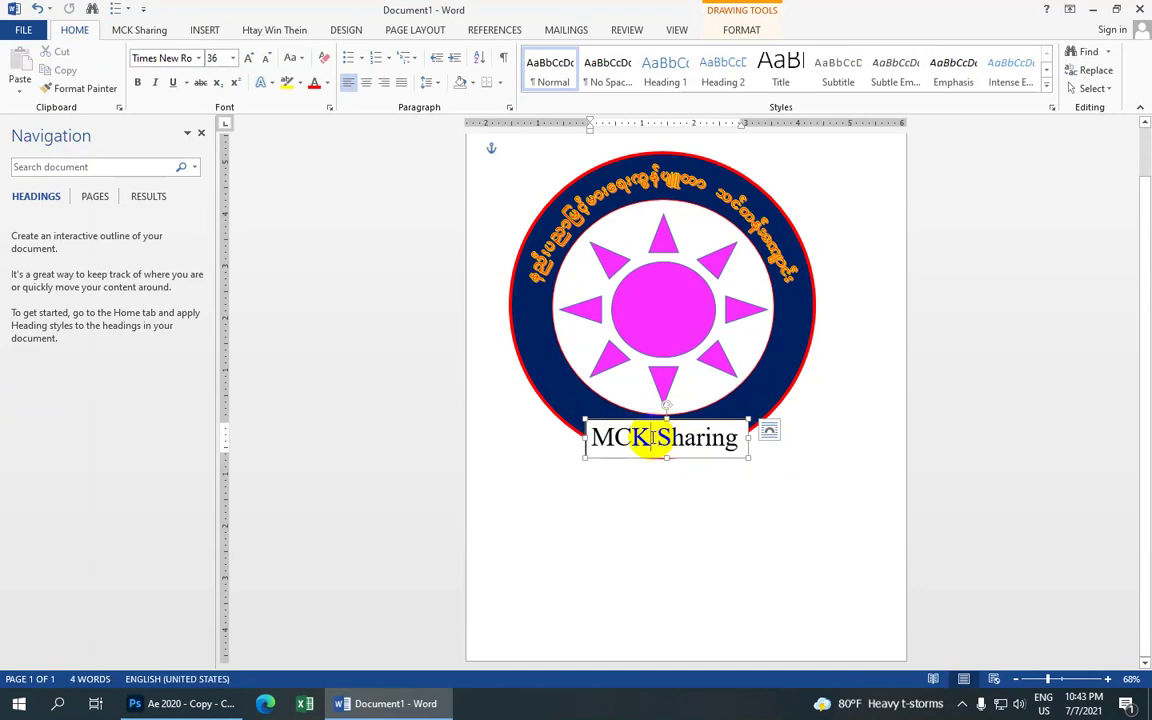
Give the MCK Sharing text box No Fill and No Outline
{"action": "triple_click", "coordinate": [660, 445]}
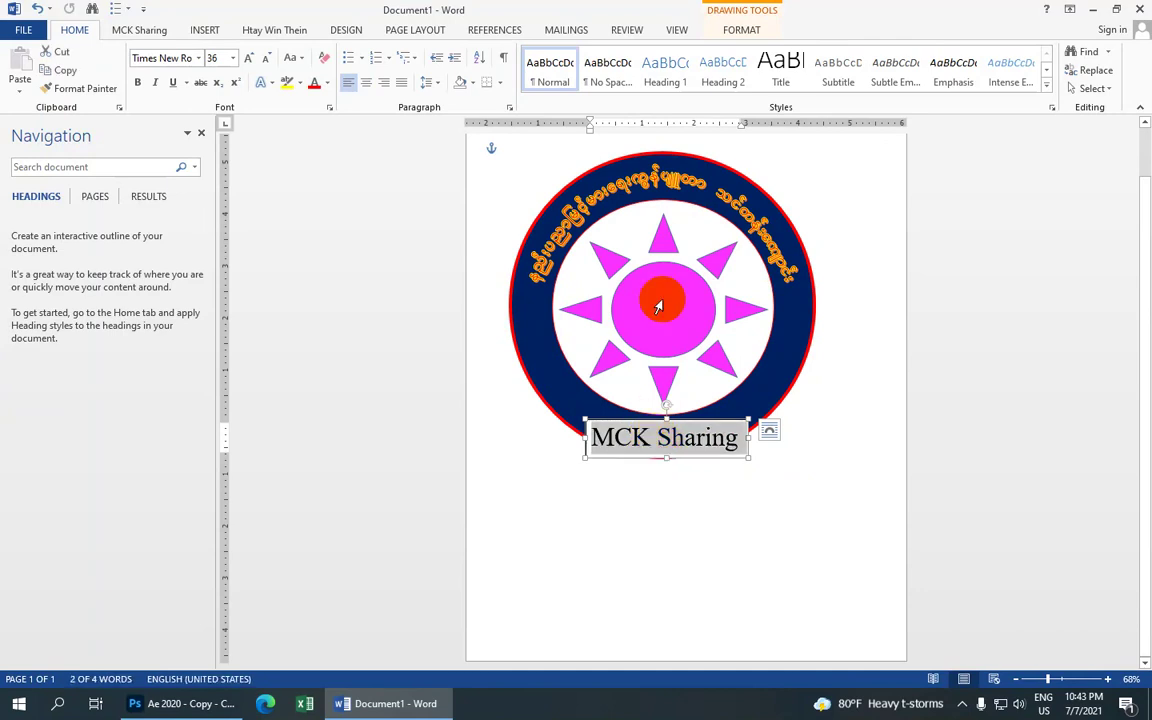
{"action": "left_click", "coordinate": [746, 33]}
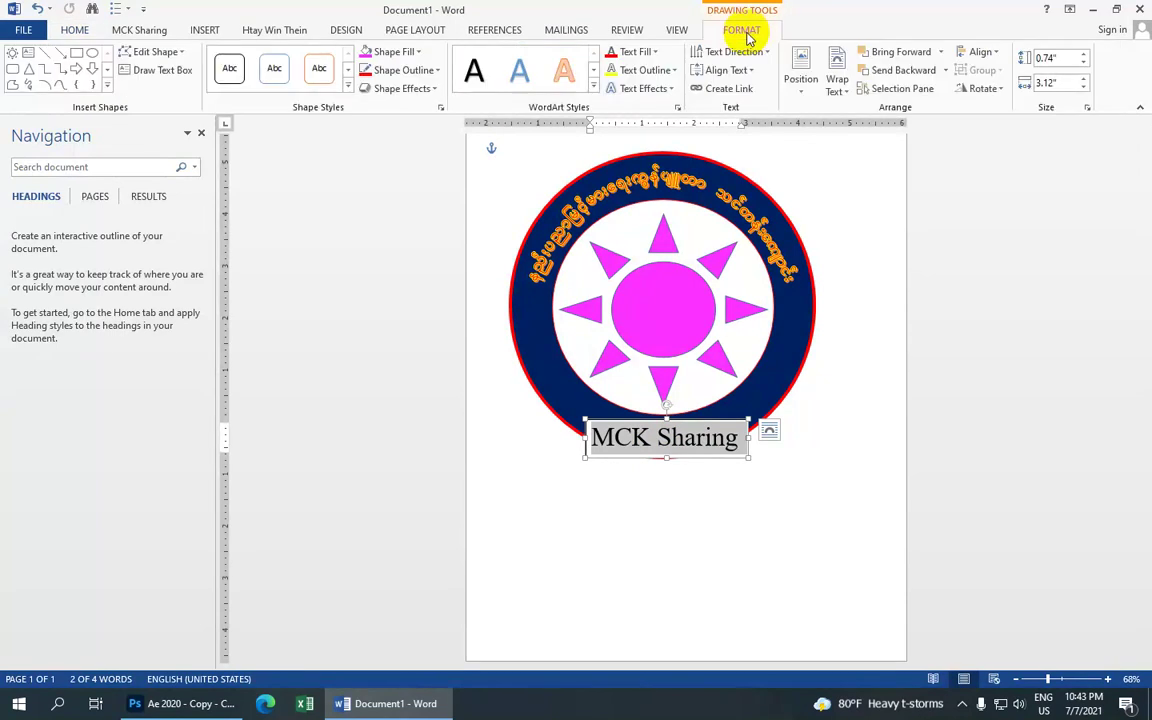
{"action": "left_click", "coordinate": [420, 52]}
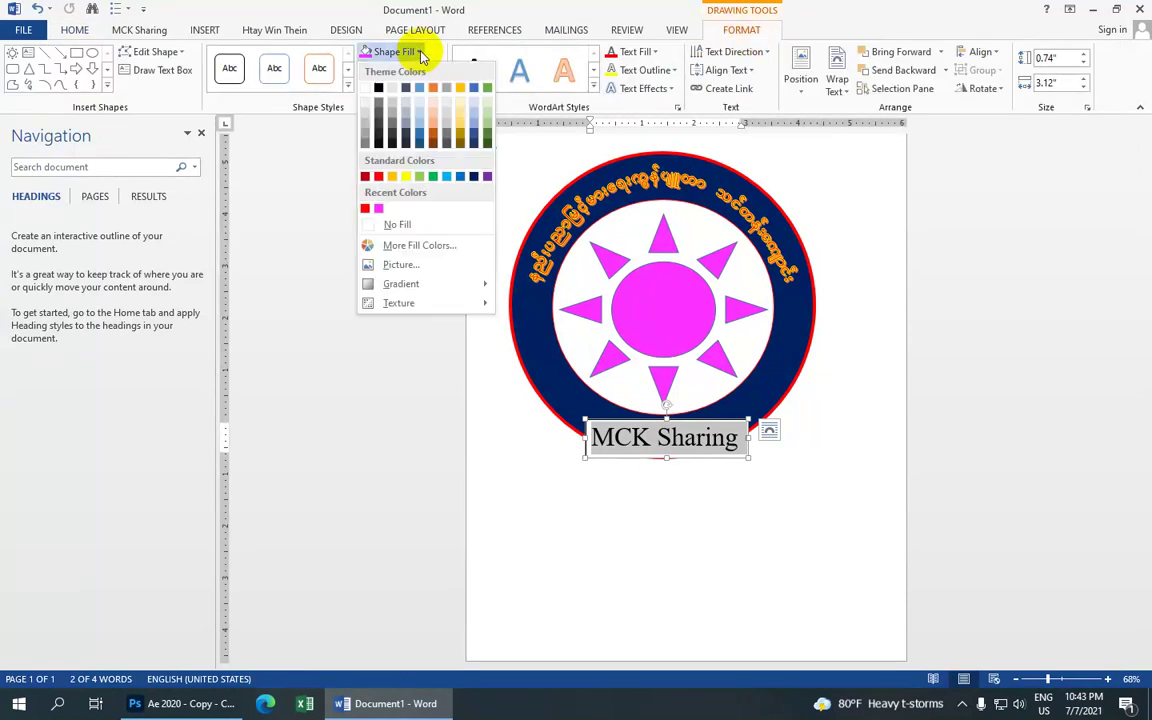
{"action": "left_click", "coordinate": [365, 224]}
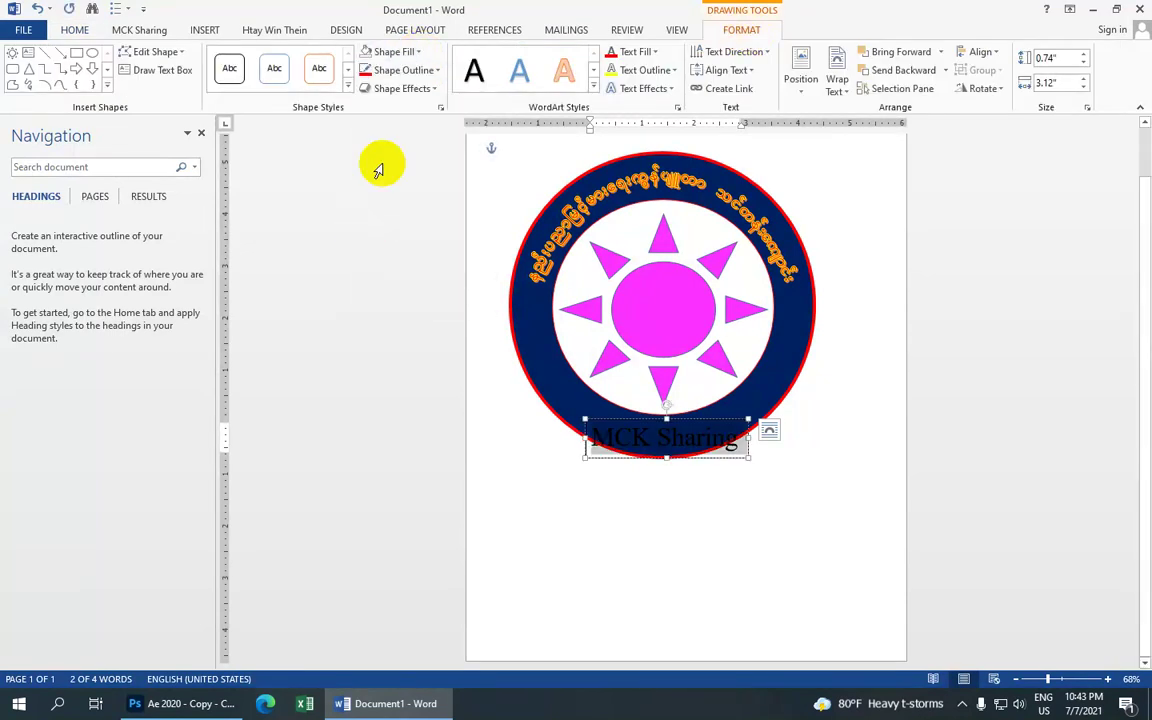
{"action": "left_click", "coordinate": [433, 76]}
{"action": "left_click", "coordinate": [368, 240]}
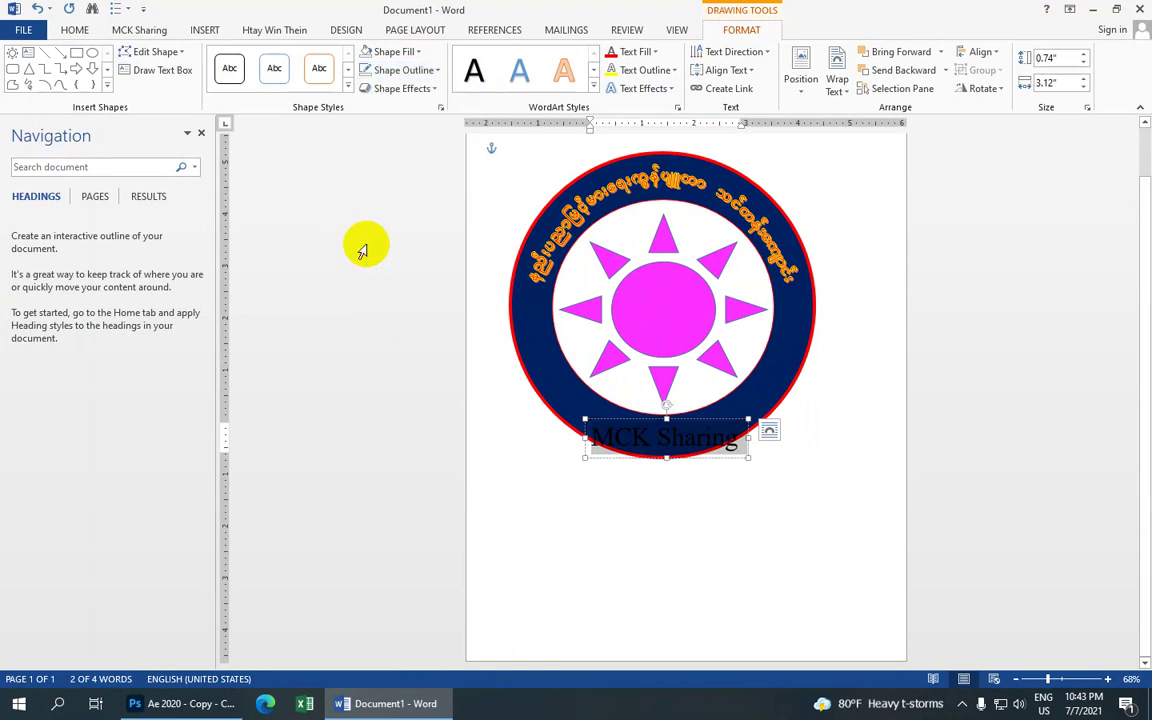
Colour the MCK Sharing text yellow
{"action": "left_click", "coordinate": [643, 443]}
{"action": "left_click", "coordinate": [648, 444]}
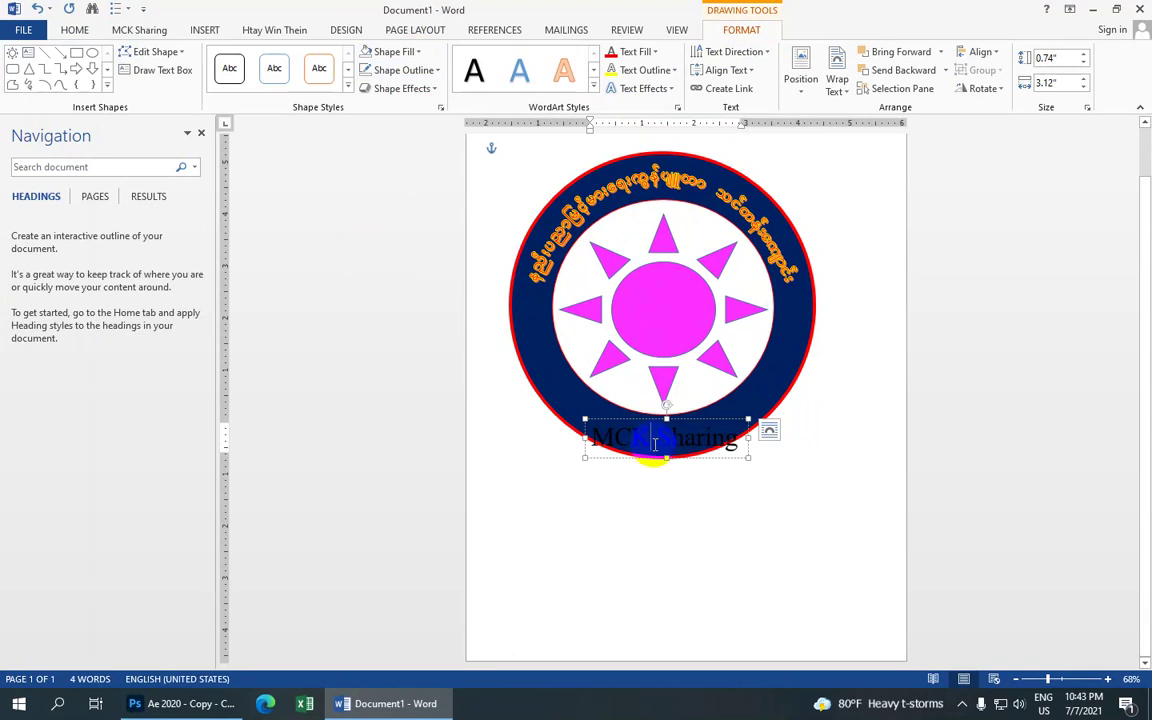
{"action": "triple_click", "coordinate": [655, 445]}
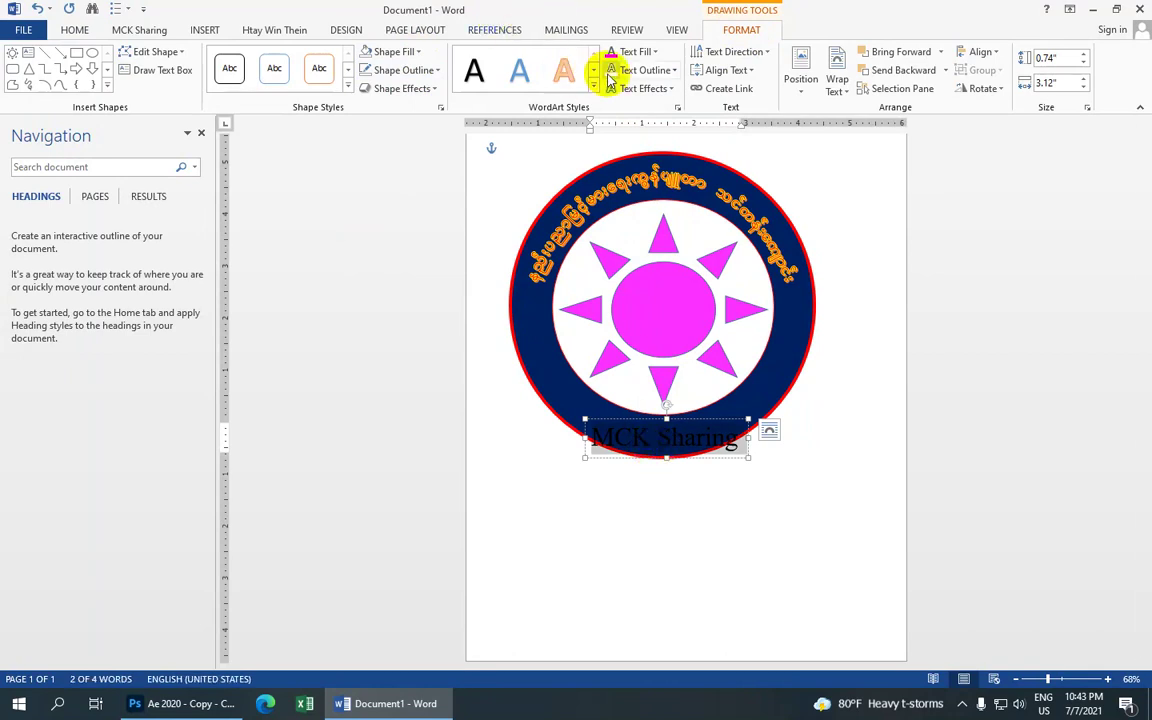
{"action": "left_click", "coordinate": [656, 53]}
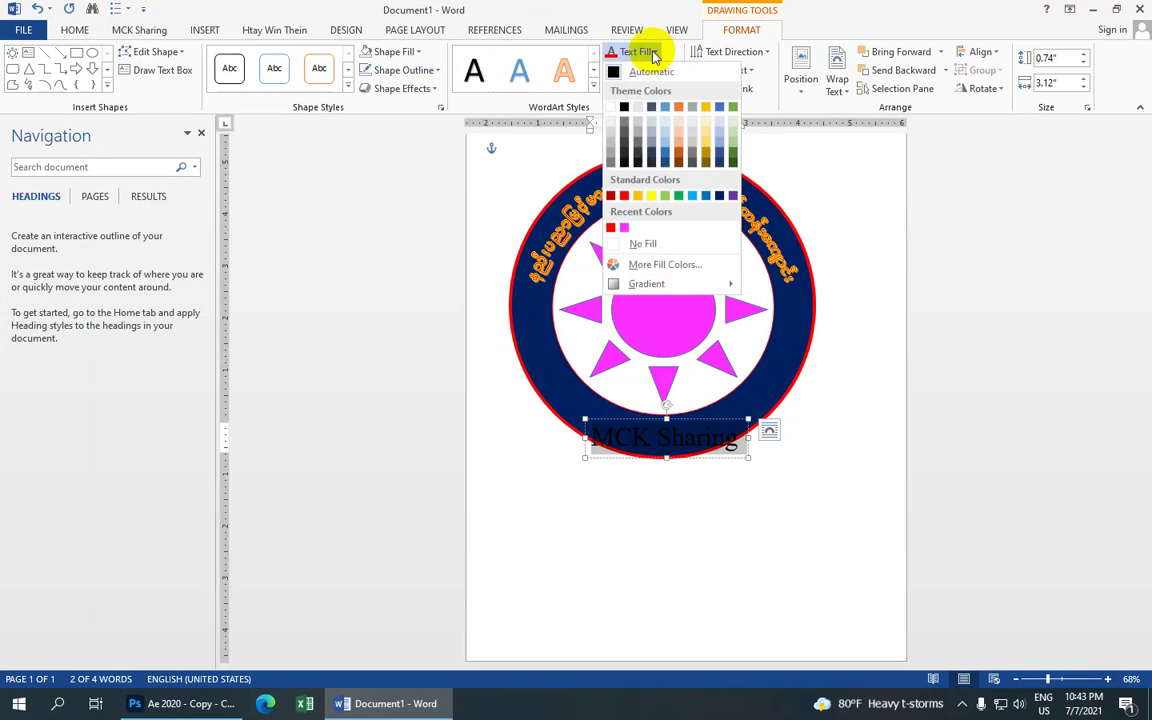
{"action": "left_click", "coordinate": [656, 196]}
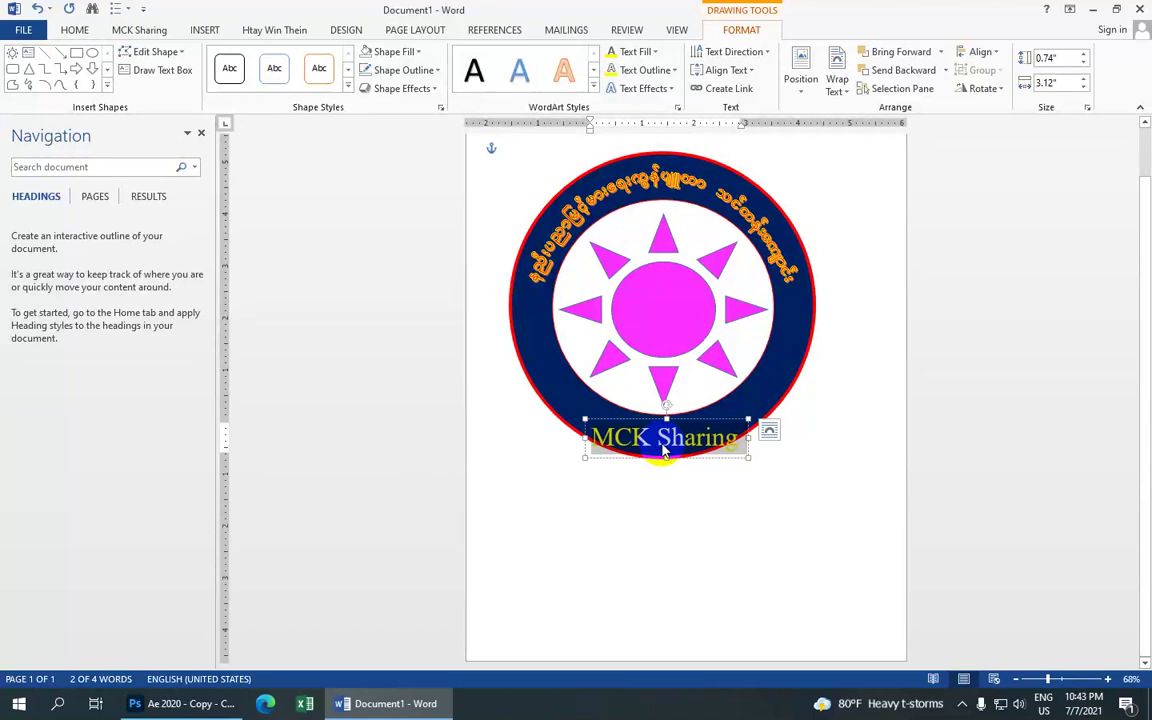
{"action": "left_click_drag", "start_coordinate": [662, 452], "coordinate": [596, 405]}
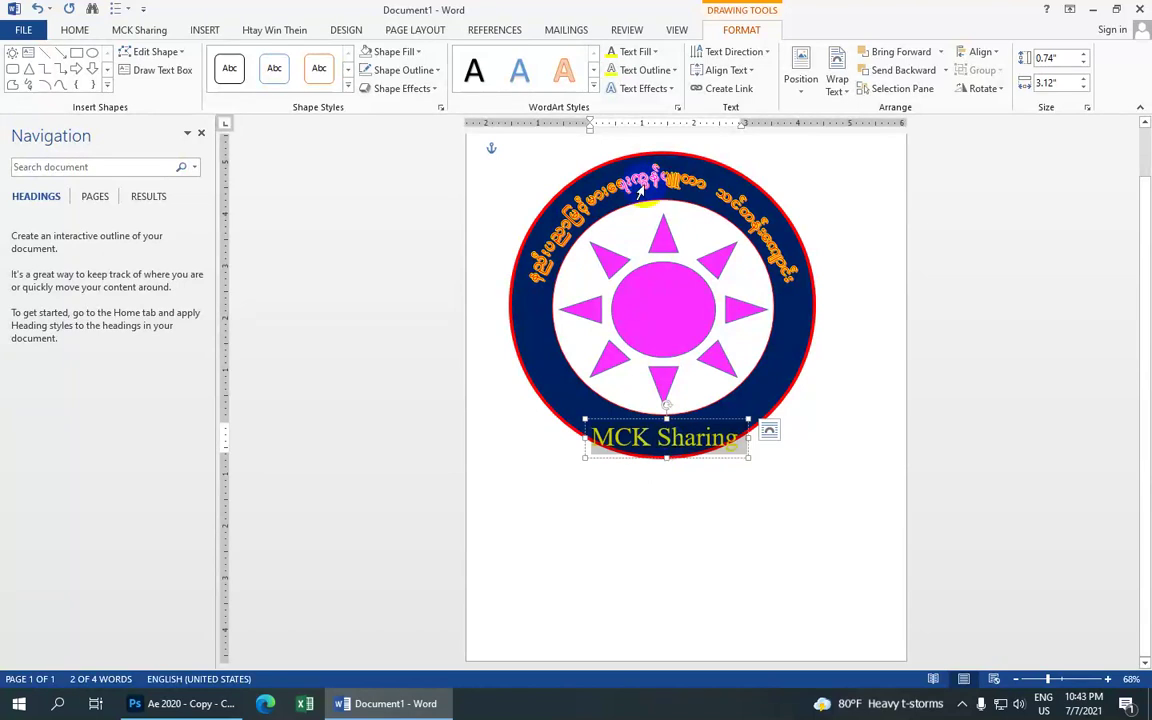
Outline the yellow MCK Sharing text in black and apply the Arch Down transform
{"action": "left_click", "coordinate": [675, 70]}
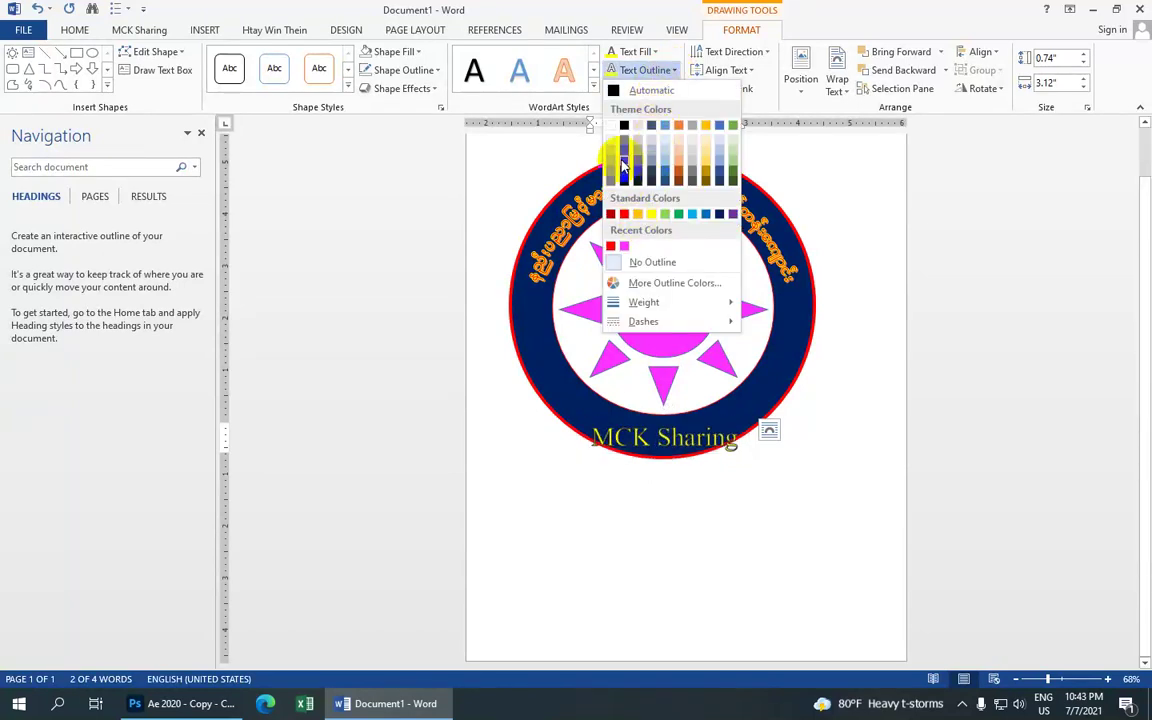
{"action": "left_click", "coordinate": [624, 126]}
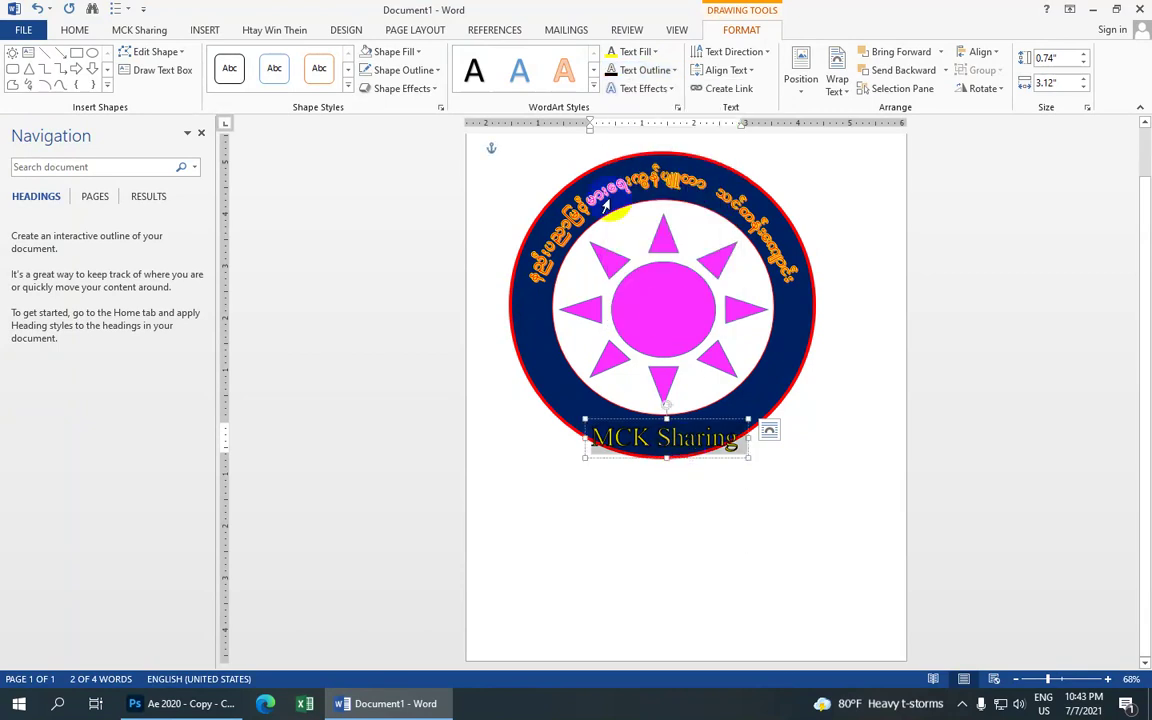
{"action": "left_click", "coordinate": [675, 90]}
{"action": "mouse_move", "coordinate": [662, 292]}
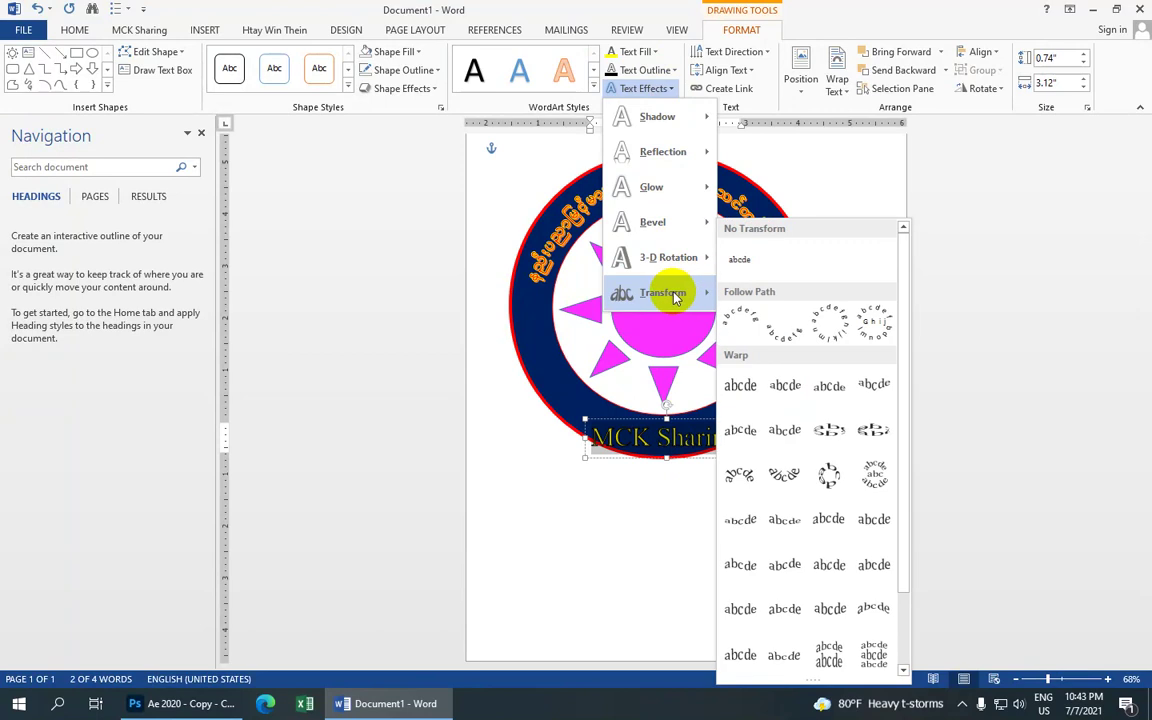
{"action": "left_click", "coordinate": [782, 338]}
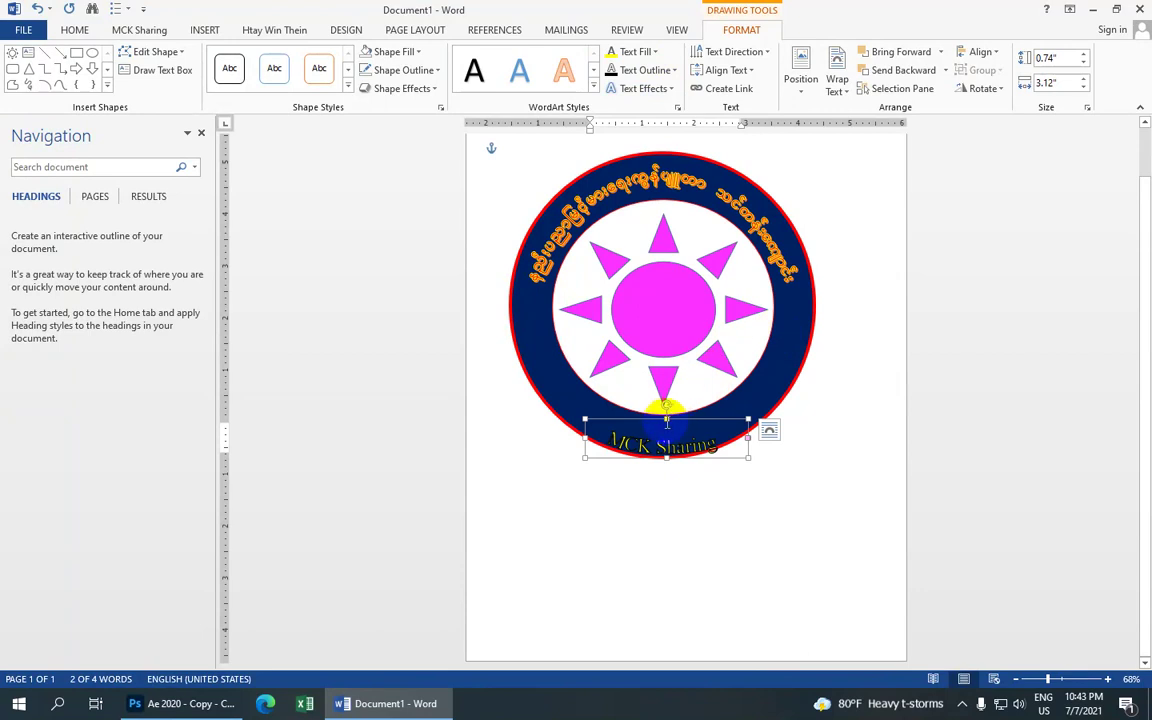
Stretch the MCK Sharing box taller, move it left and reduce its tilt
{"action": "left_click_drag", "start_coordinate": [665, 420], "coordinate": [665, 337]}
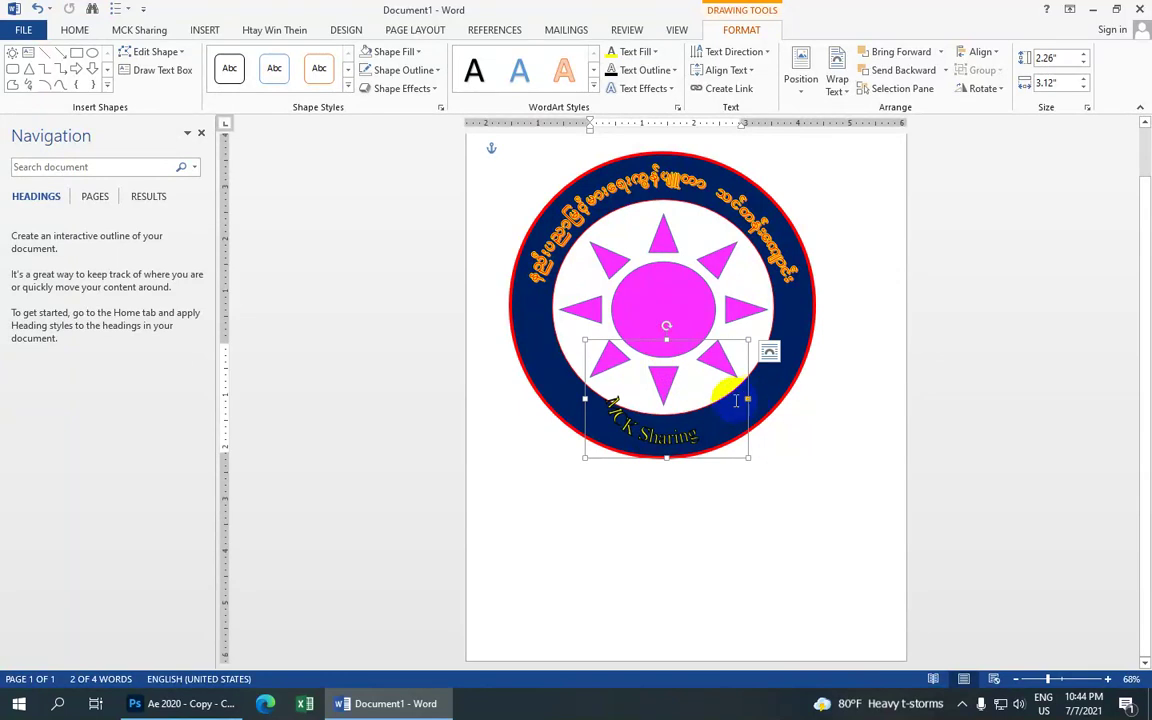
{"action": "left_click_drag", "start_coordinate": [585, 403], "coordinate": [486, 399]}
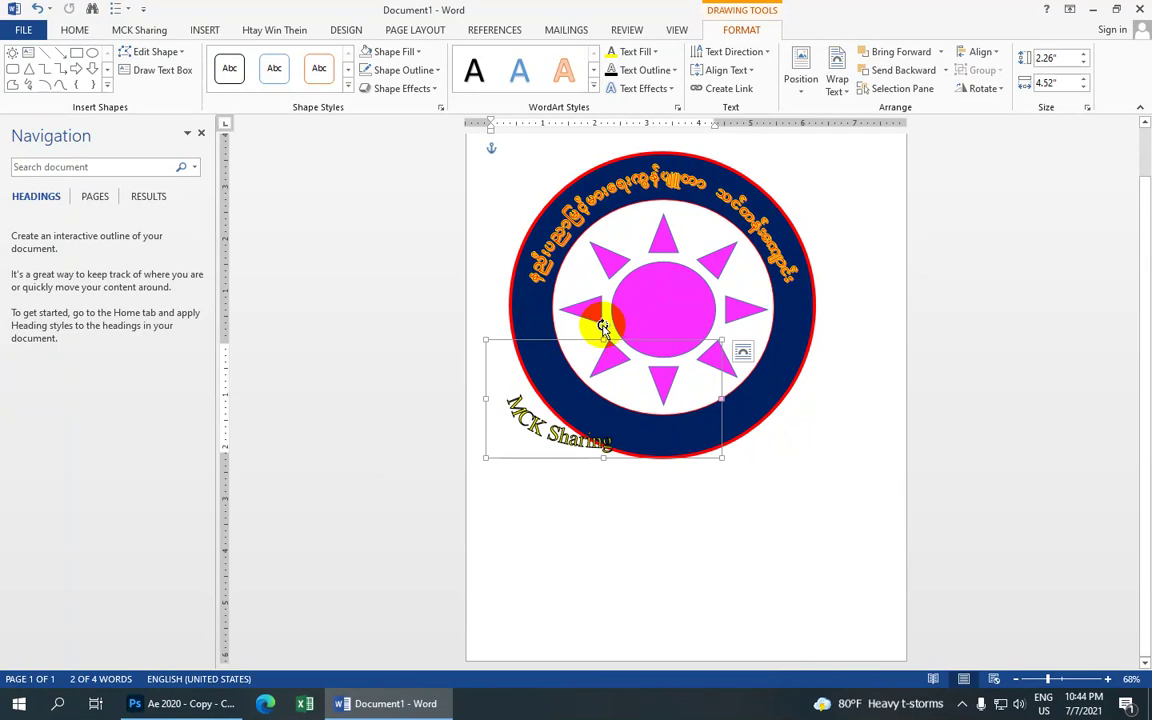
{"action": "left_click_drag", "start_coordinate": [602, 325], "coordinate": [566, 340]}
{"action": "key", "text": "ctrl+z"}
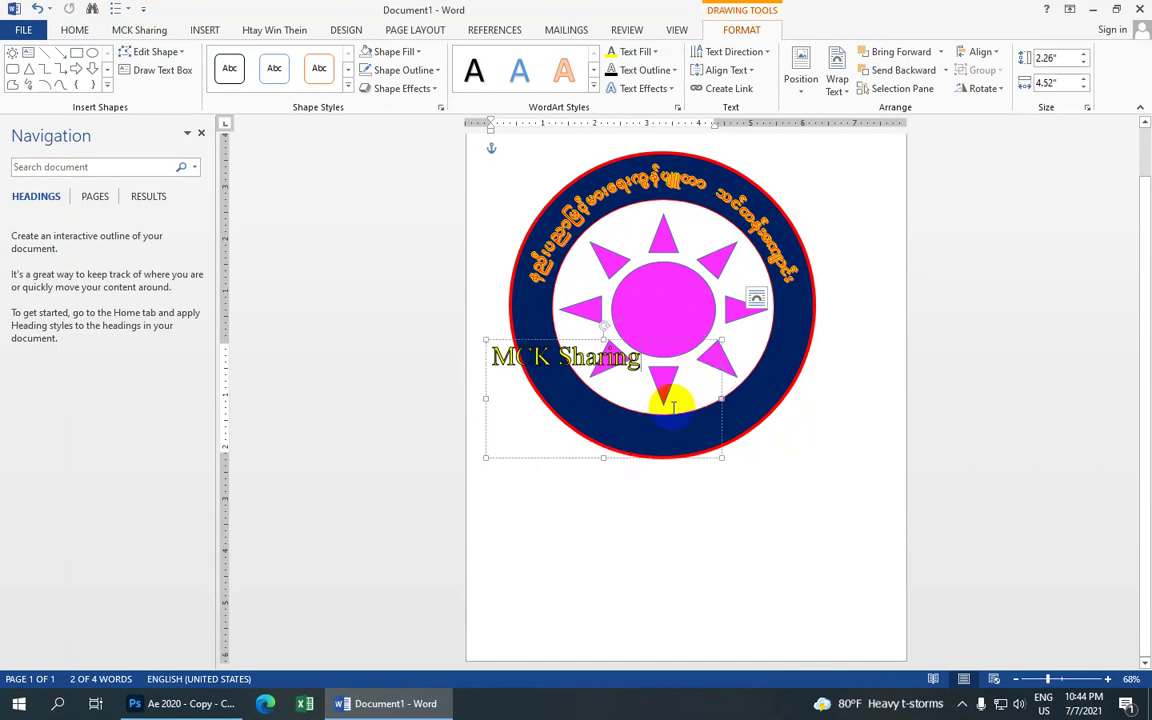
{"action": "key", "text": "ctrl+y"}
{"action": "left_click", "coordinate": [576, 340]}
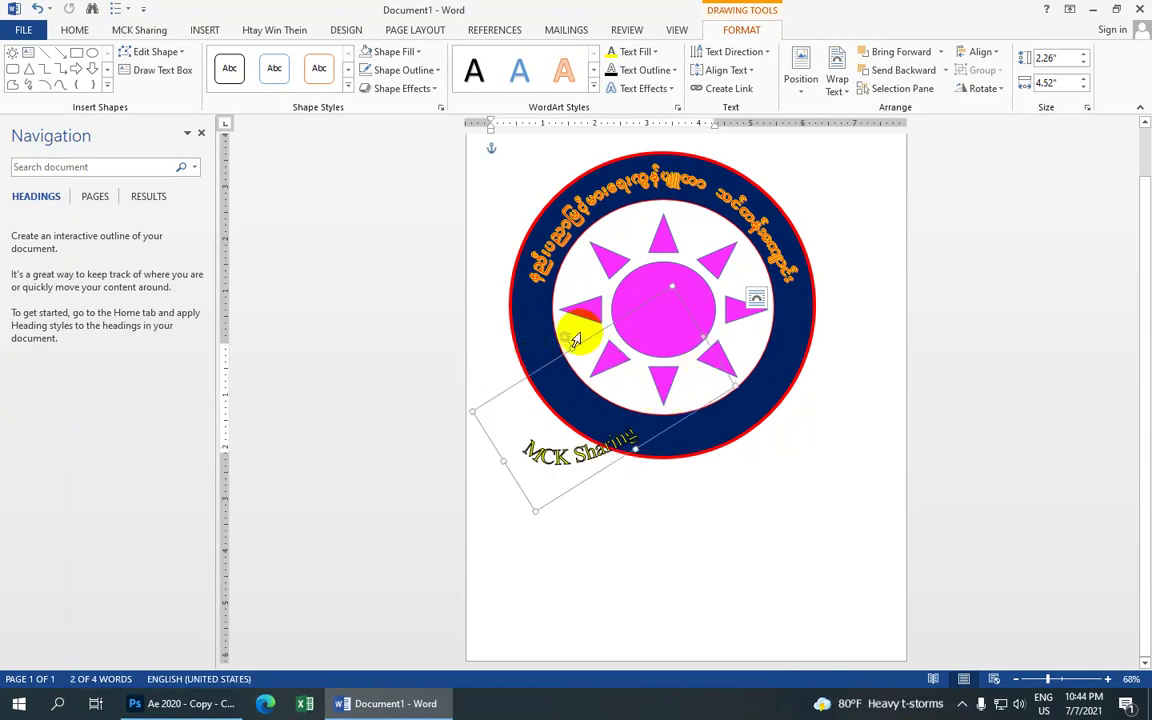
{"action": "mouse_move", "coordinate": [566, 340]}
{"action": "left_mouse_down"}
{"action": "mouse_move", "coordinate": [593, 342]}
{"action": "mouse_move", "coordinate": [590, 326]}
{"action": "left_mouse_up"}
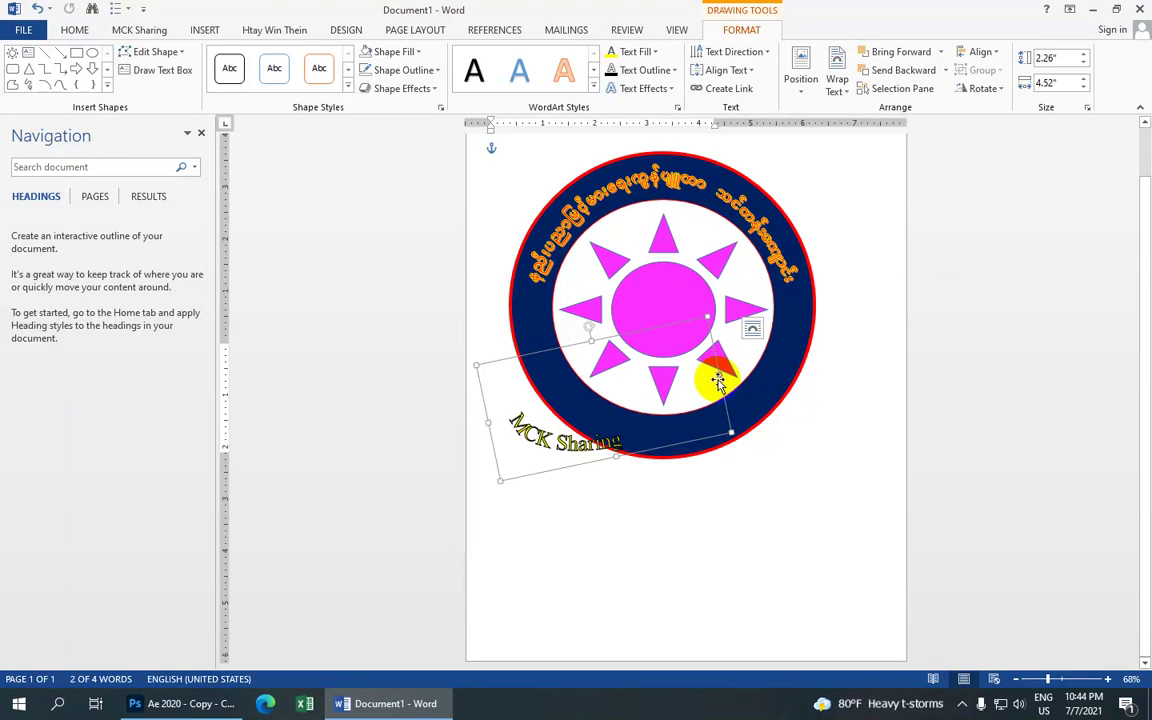
Reshape and reposition the MCK Sharing box to about 4.37" by 3.51", centred on the ring's bottom
{"action": "mouse_move", "coordinate": [719, 377]}
{"action": "left_mouse_down"}
{"action": "mouse_move", "coordinate": [718, 392]}
{"action": "mouse_move", "coordinate": [633, 372]}
{"action": "left_mouse_up"}
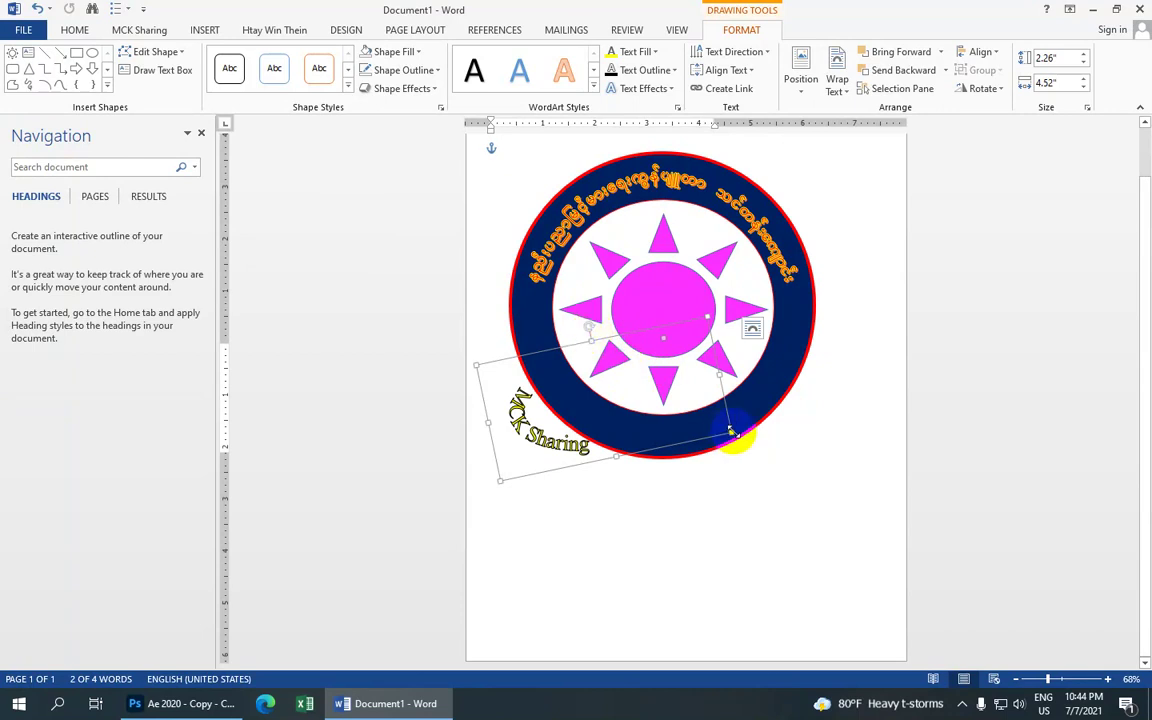
{"action": "mouse_move", "coordinate": [731, 432]}
{"action": "left_mouse_down"}
{"action": "mouse_move", "coordinate": [586, 465]}
{"action": "mouse_move", "coordinate": [598, 516]}
{"action": "mouse_move", "coordinate": [620, 536]}
{"action": "left_mouse_up"}
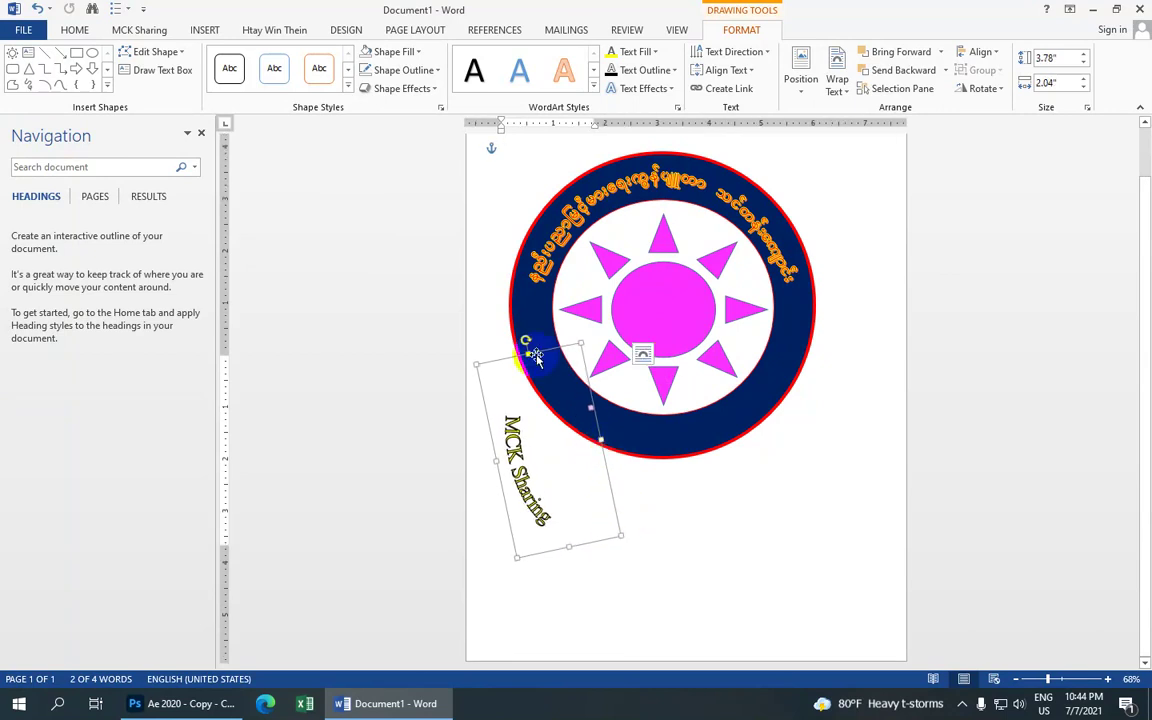
{"action": "mouse_move", "coordinate": [527, 343]}
{"action": "left_mouse_down"}
{"action": "mouse_move", "coordinate": [504, 337]}
{"action": "mouse_move", "coordinate": [468, 442]}
{"action": "mouse_move", "coordinate": [473, 453]}
{"action": "mouse_move", "coordinate": [542, 442]}
{"action": "left_mouse_up"}
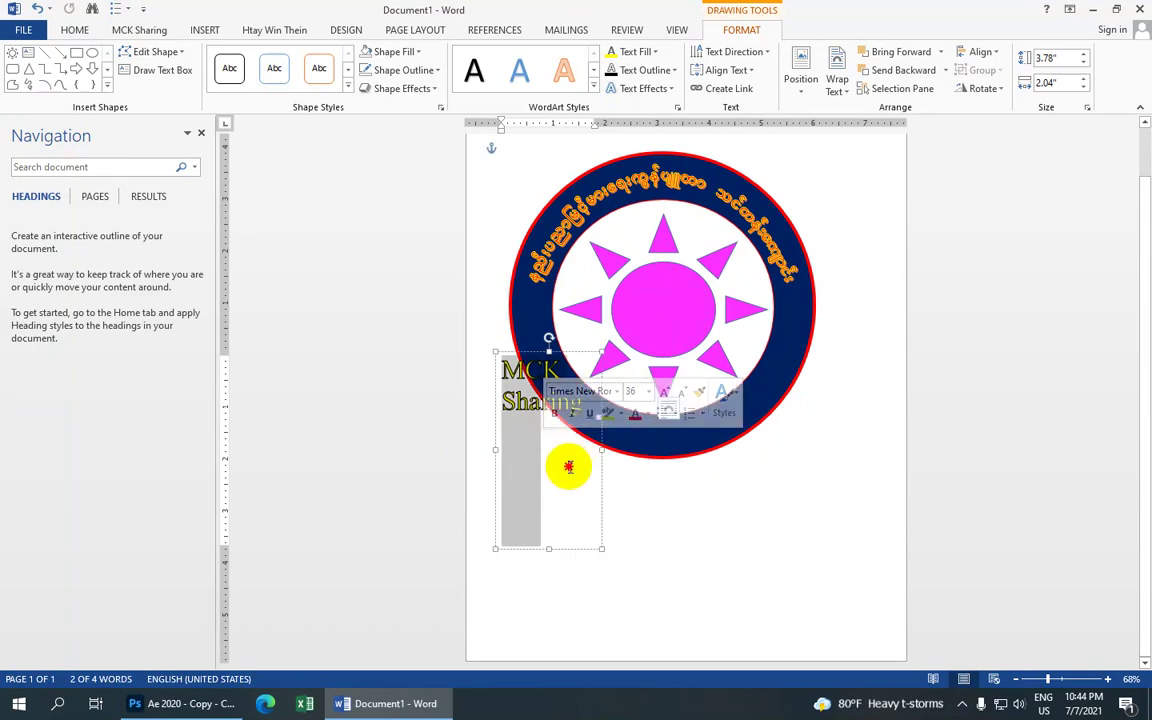
{"action": "mouse_move", "coordinate": [548, 340]}
{"action": "left_mouse_down"}
{"action": "mouse_move", "coordinate": [604, 368]}
{"action": "mouse_move", "coordinate": [661, 489]}
{"action": "mouse_move", "coordinate": [582, 537]}
{"action": "mouse_move", "coordinate": [617, 476]}
{"action": "mouse_move", "coordinate": [545, 400]}
{"action": "mouse_move", "coordinate": [548, 414]}
{"action": "left_mouse_up"}
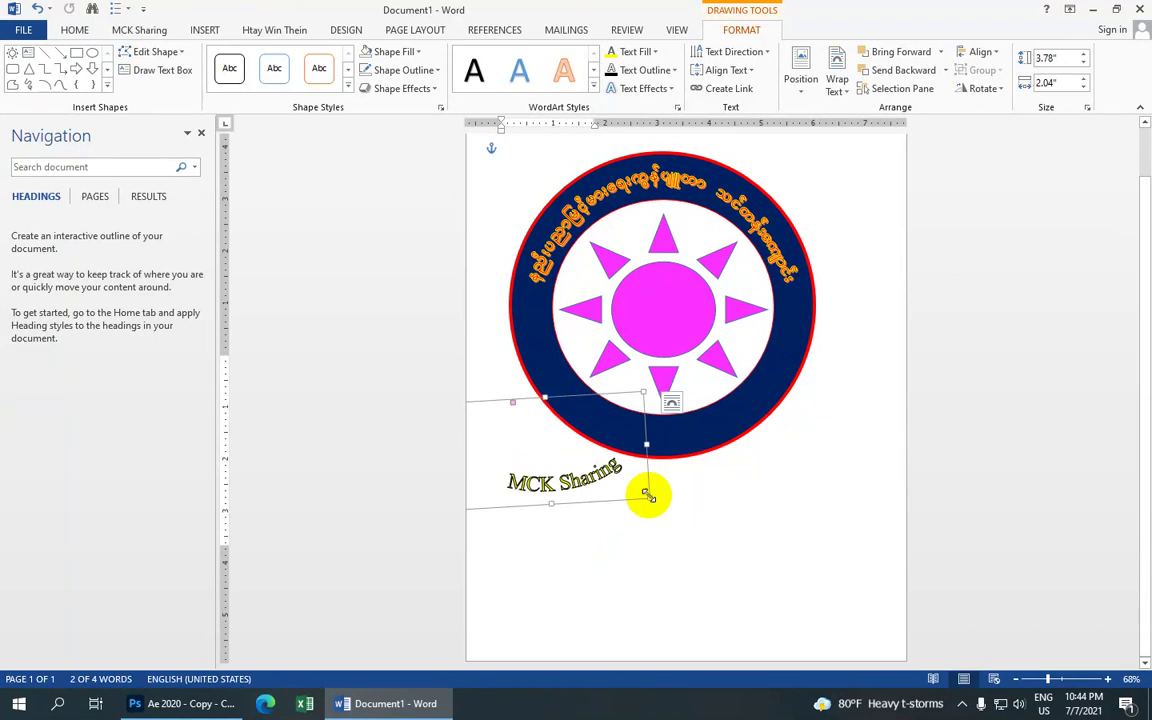
{"action": "mouse_move", "coordinate": [642, 498]}
{"action": "left_mouse_down"}
{"action": "mouse_move", "coordinate": [751, 468]}
{"action": "mouse_move", "coordinate": [756, 447]}
{"action": "left_mouse_up"}
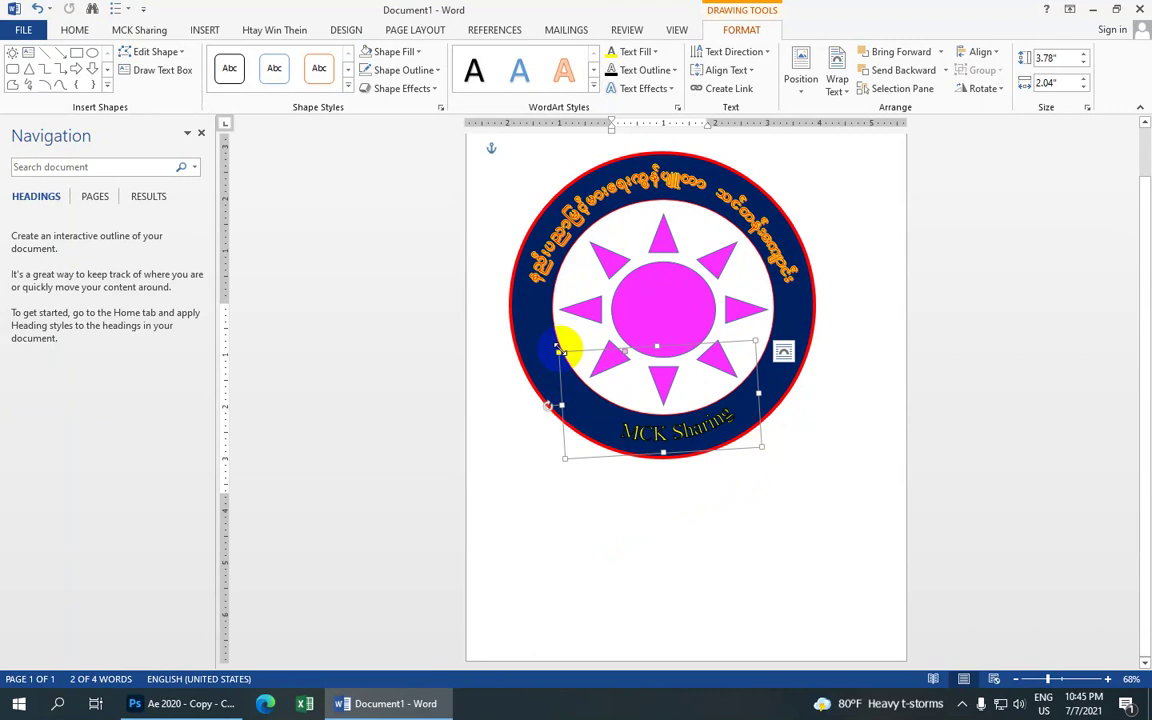
{"action": "left_click_drag", "start_coordinate": [557, 351], "coordinate": [523, 277]}
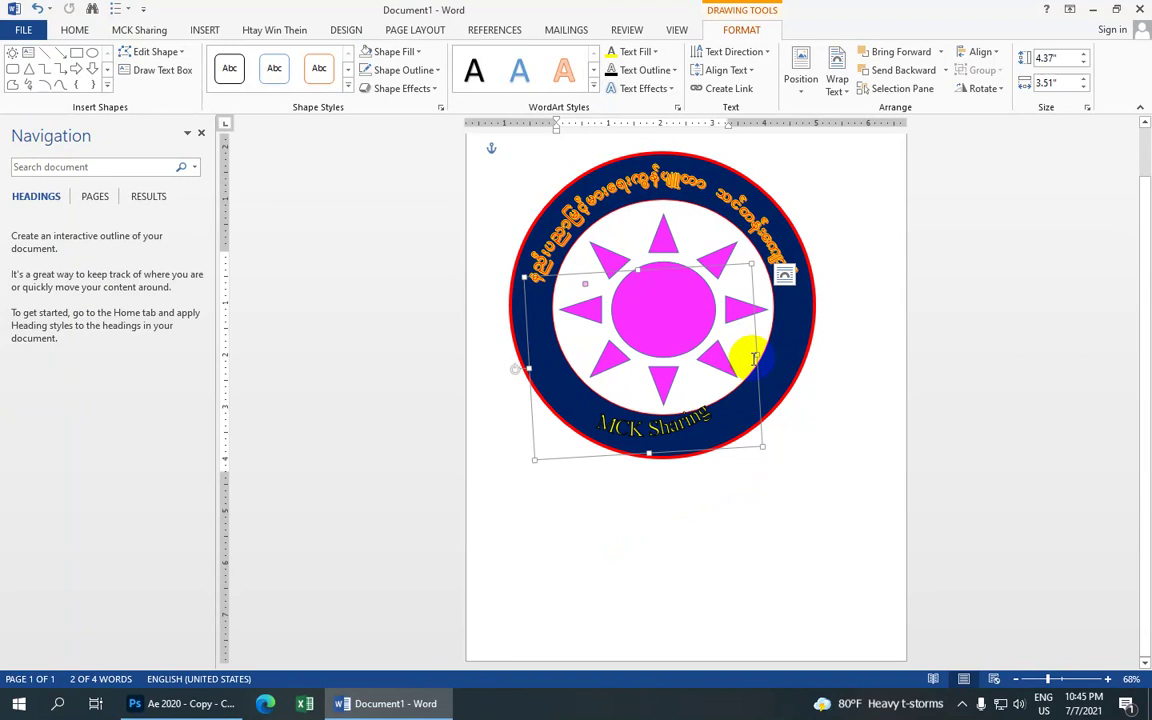
{"action": "left_click_drag", "start_coordinate": [758, 362], "coordinate": [782, 368]}
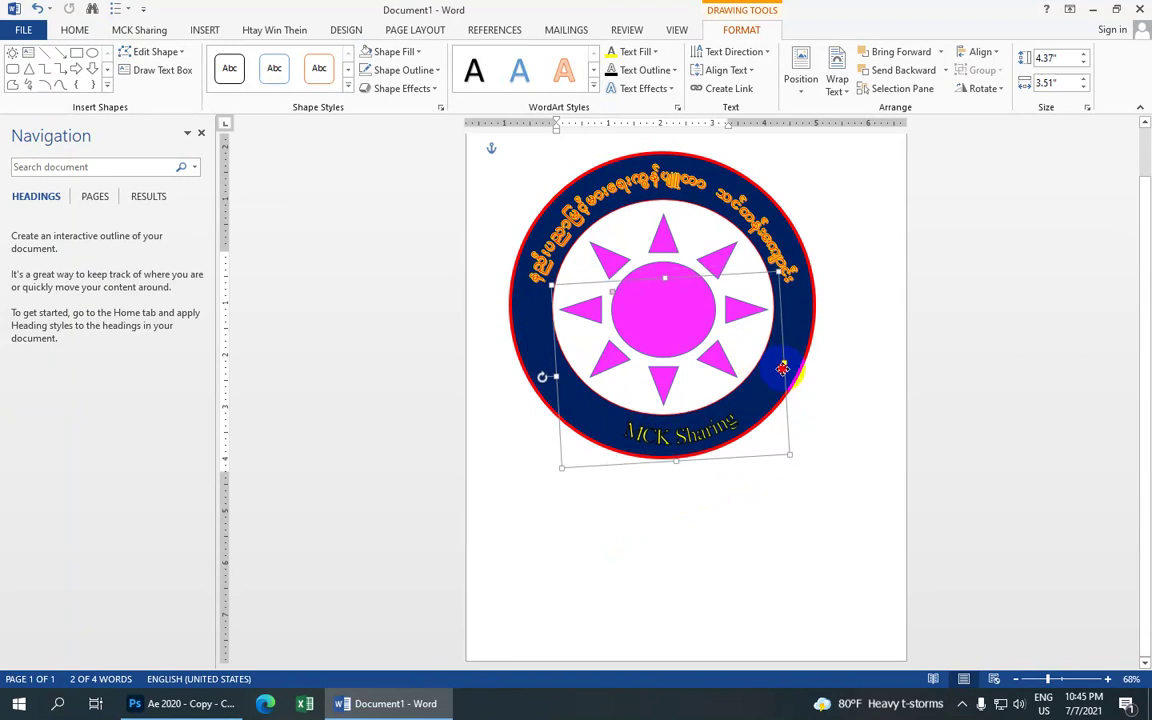
{"action": "left_click", "coordinate": [849, 365]}
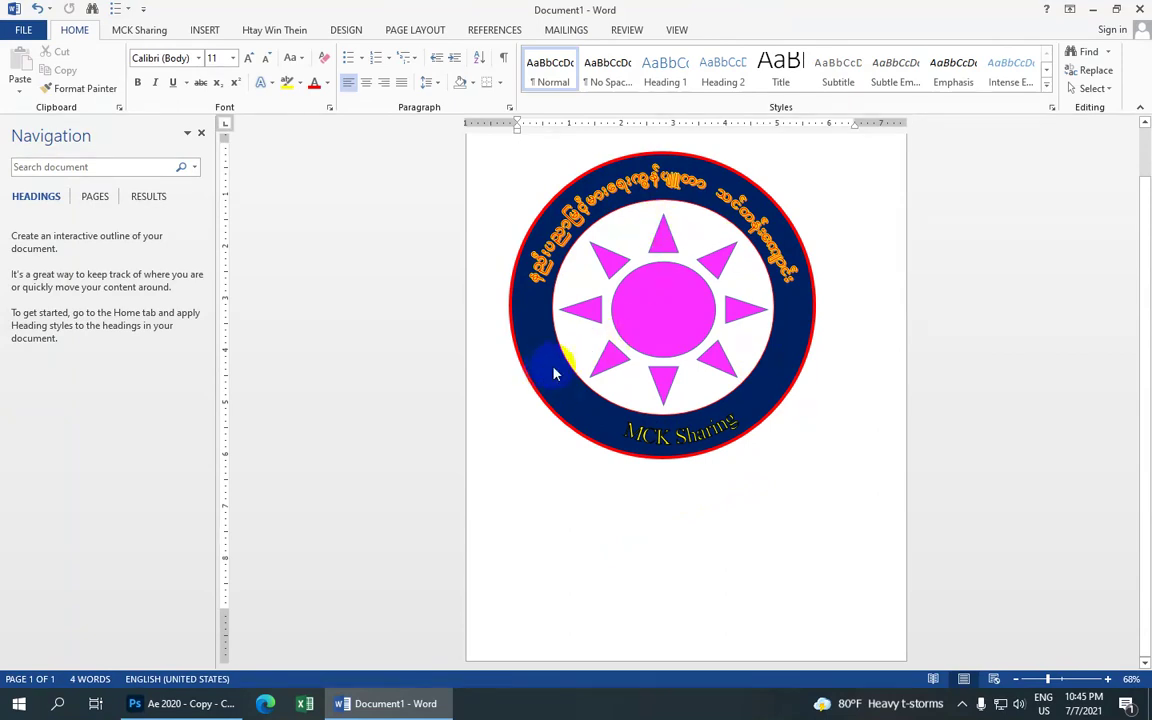
Draw a small star shape near the ring's lower left
{"action": "left_click", "coordinate": [203, 29]}
{"action": "left_click", "coordinate": [243, 75]}
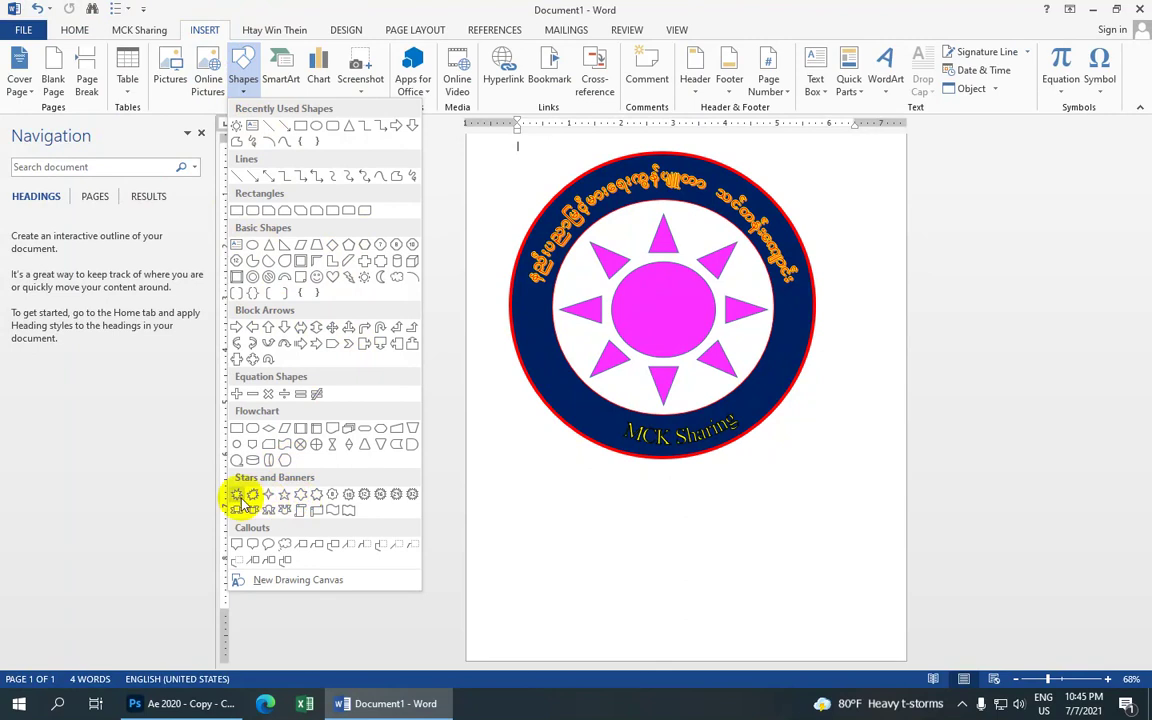
{"action": "left_click", "coordinate": [301, 500]}
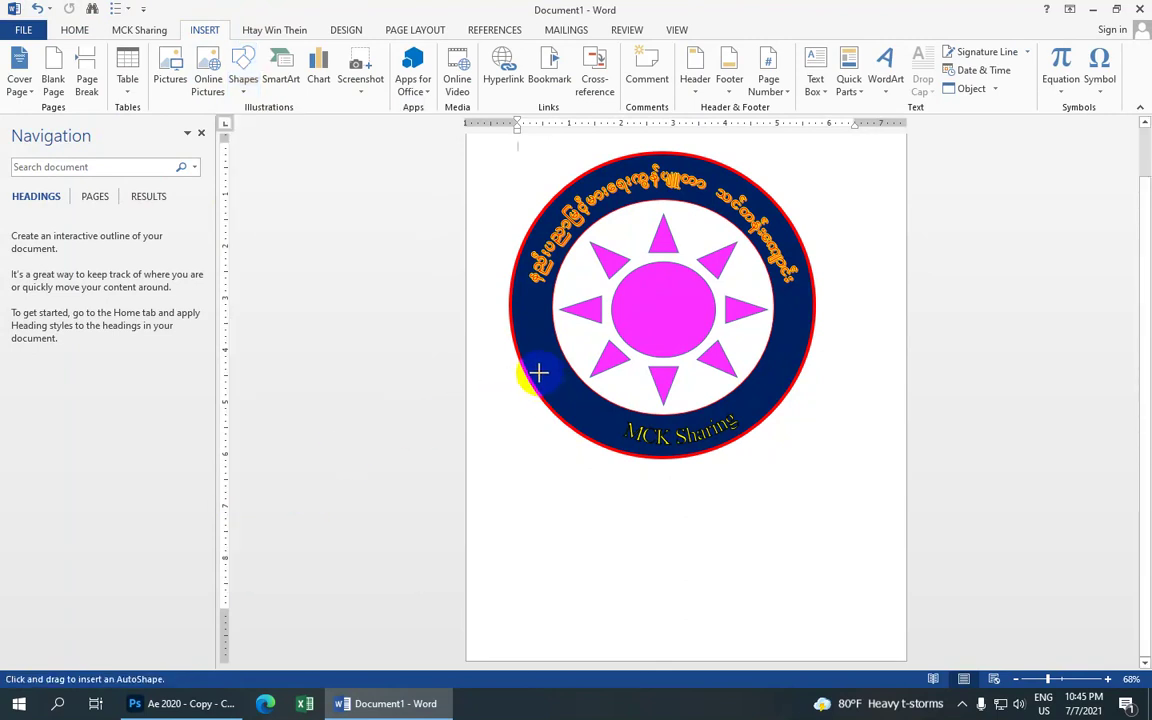
{"action": "left_click_drag", "start_coordinate": [500, 401], "coordinate": [535, 440]}
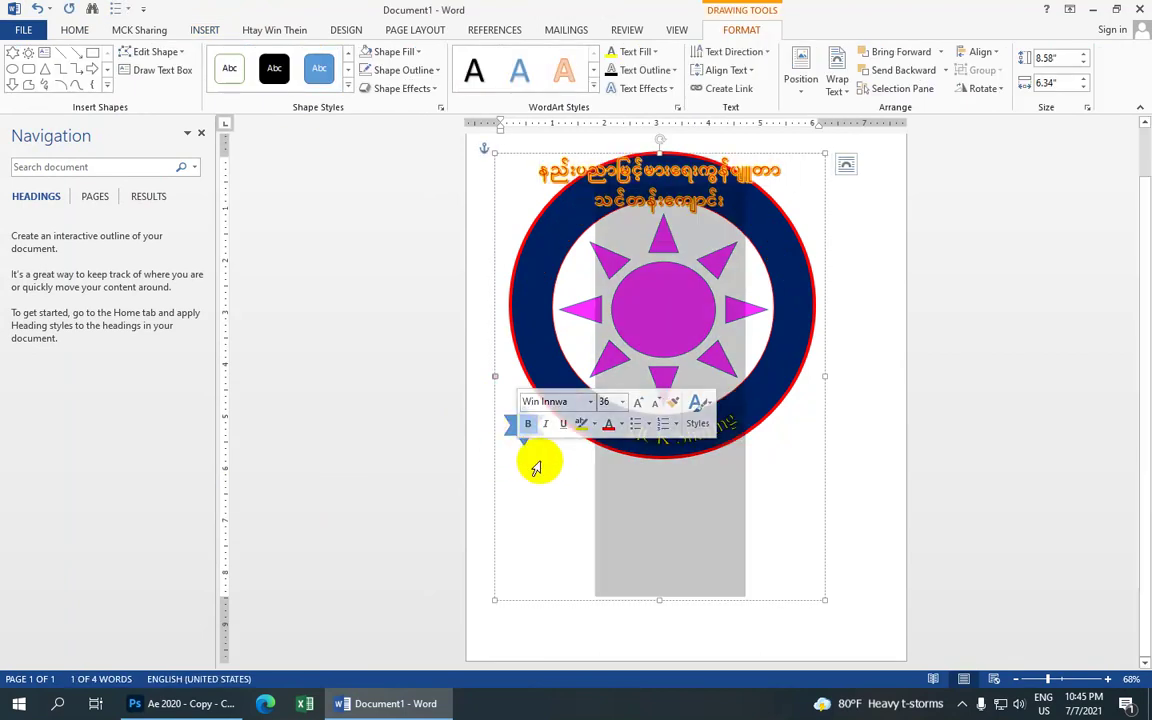
Move the star onto the ring's left side and shrink it to about 0.78" by 0.66"
{"action": "left_click", "coordinate": [483, 465]}
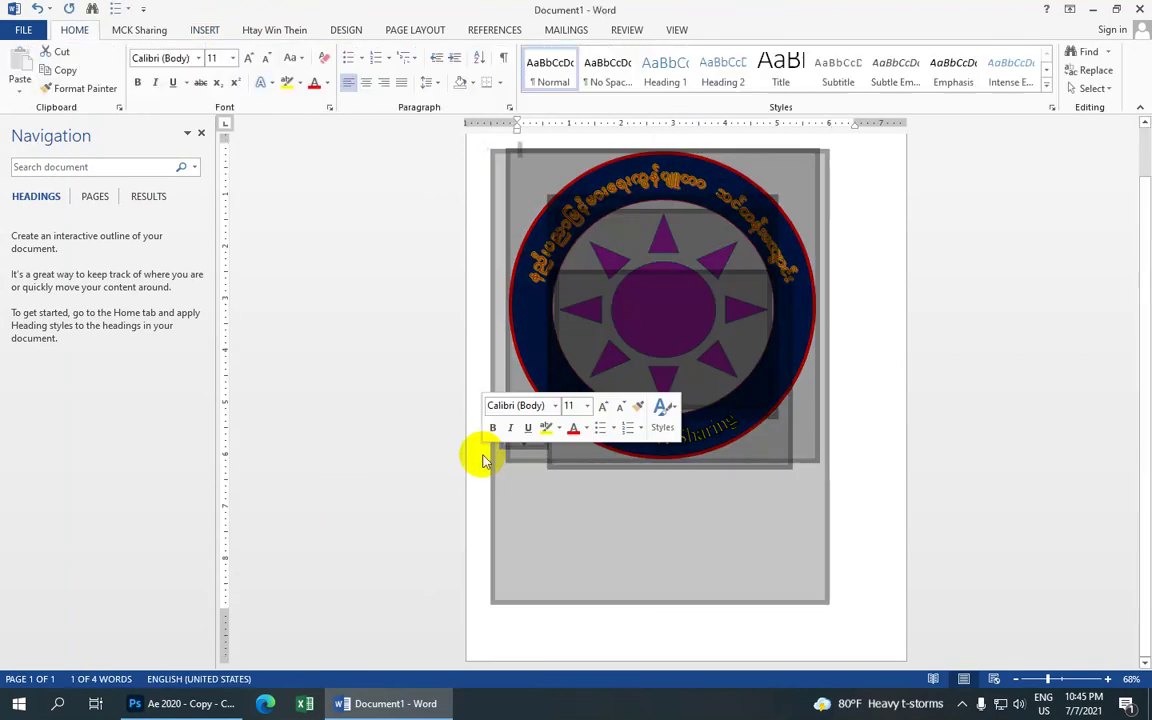
{"action": "left_click", "coordinate": [845, 405]}
{"action": "left_click", "coordinate": [530, 424]}
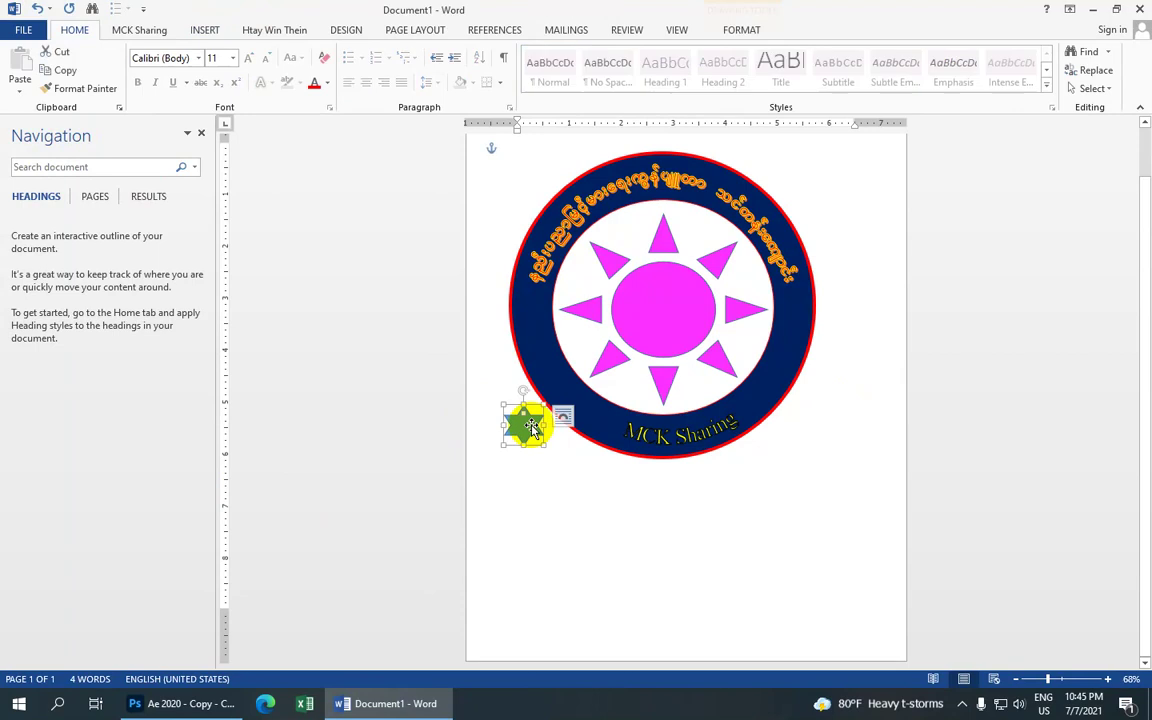
{"action": "mouse_move", "coordinate": [532, 424]}
{"action": "left_mouse_down"}
{"action": "mouse_move", "coordinate": [555, 378]}
{"action": "mouse_move", "coordinate": [570, 401]}
{"action": "left_mouse_up"}
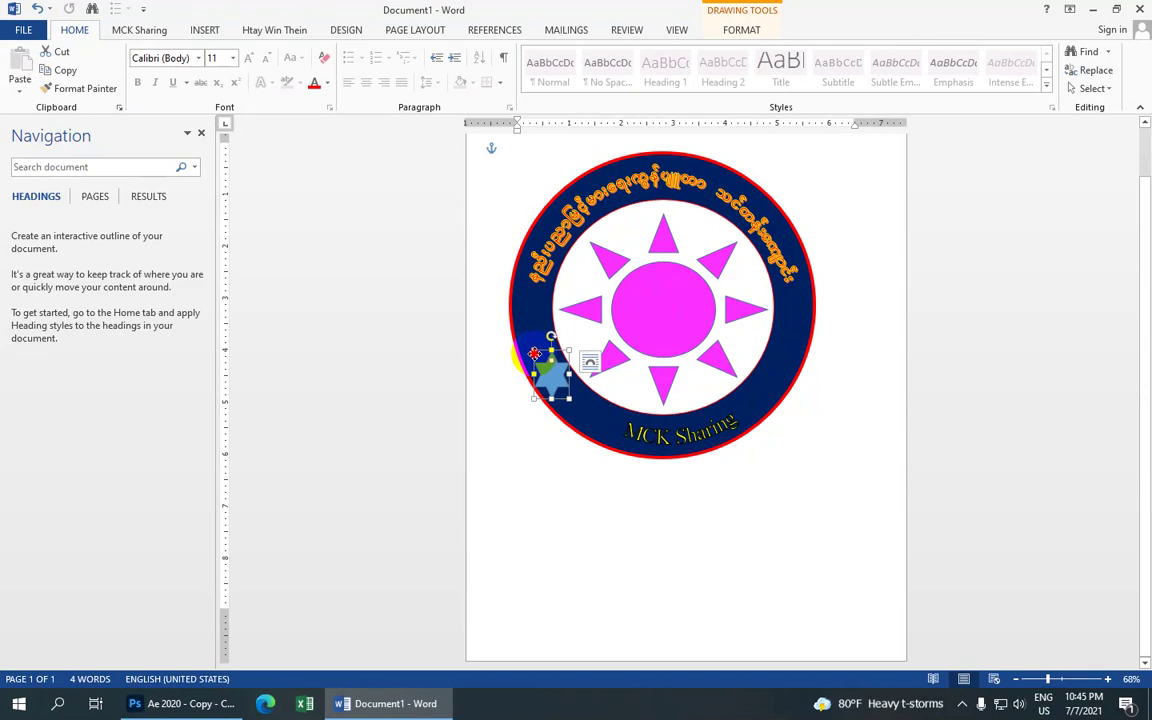
{"action": "left_click", "coordinate": [546, 380]}
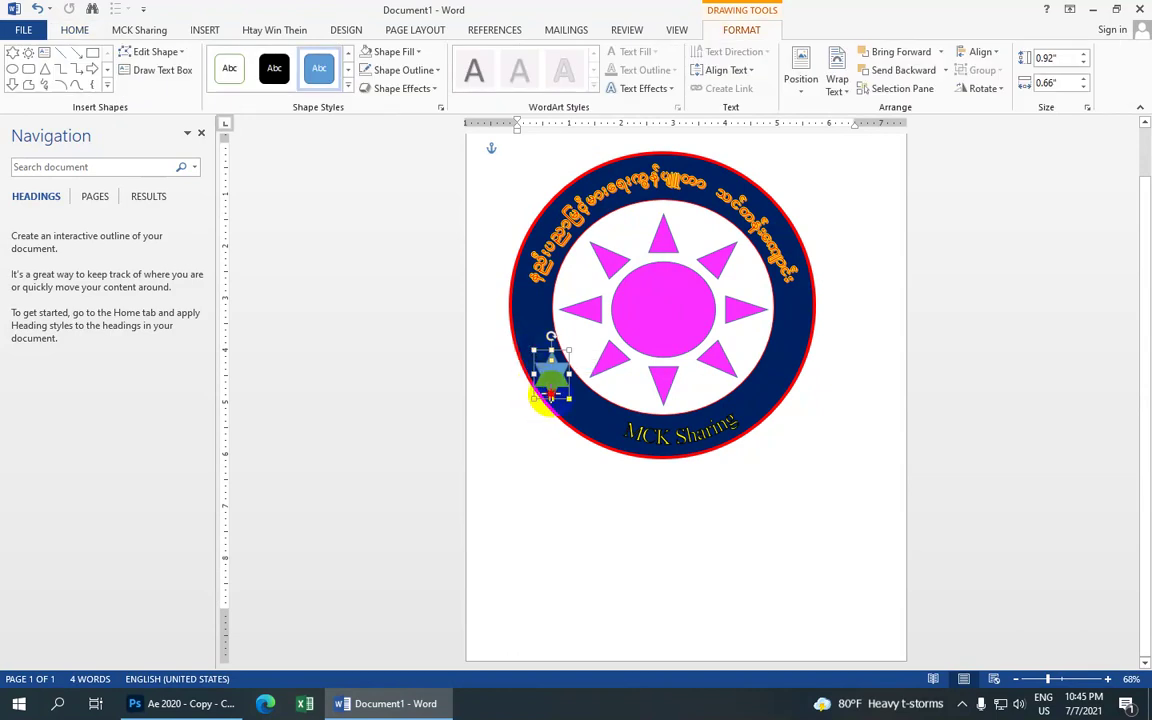
{"action": "left_click_drag", "start_coordinate": [551, 389], "coordinate": [549, 382]}
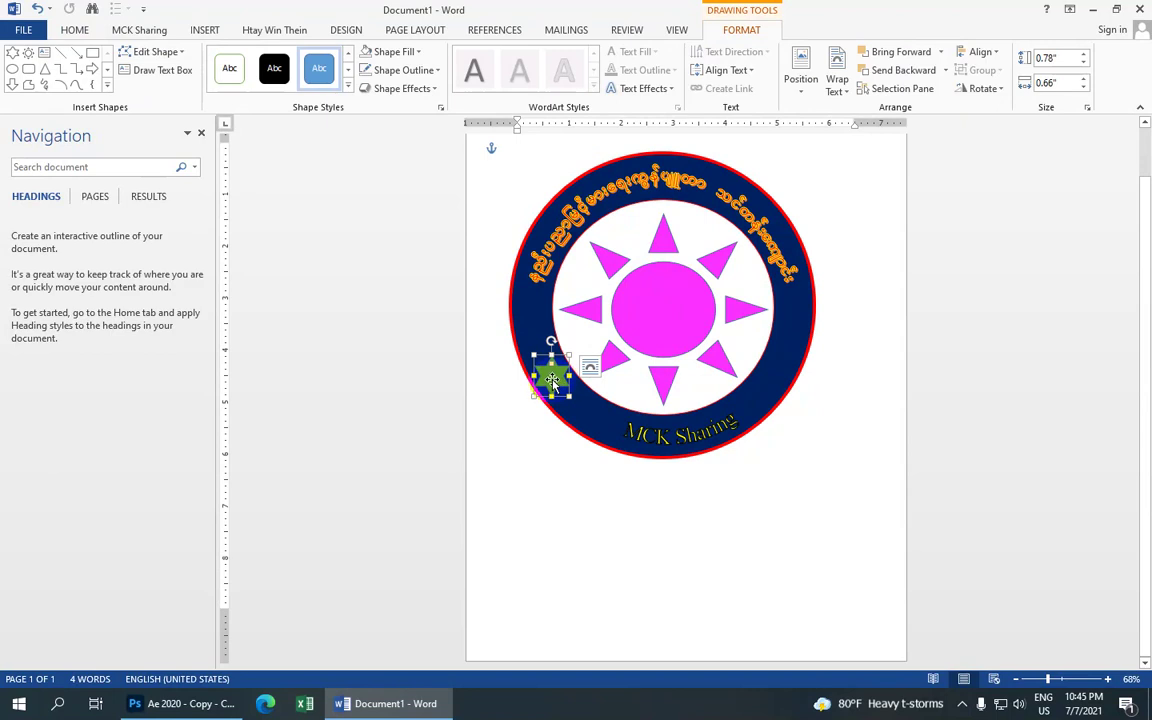
Give the small left star a green fill and a green outline
{"action": "left_click", "coordinate": [420, 53]}
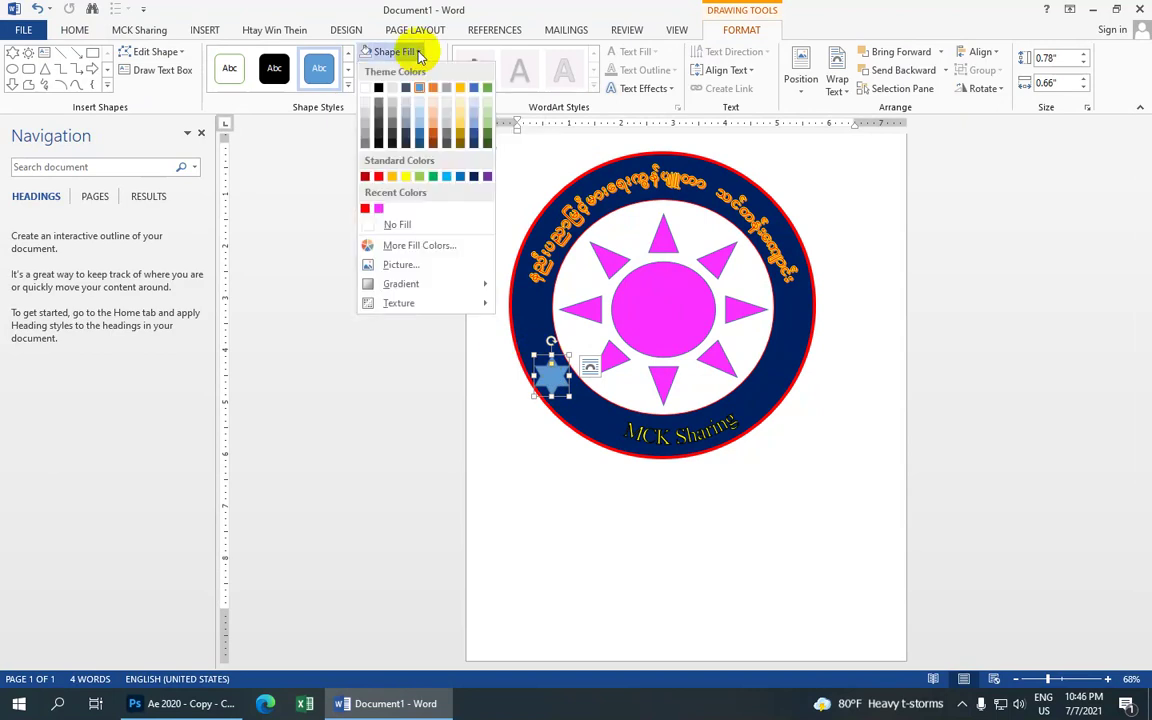
{"action": "left_click", "coordinate": [432, 178]}
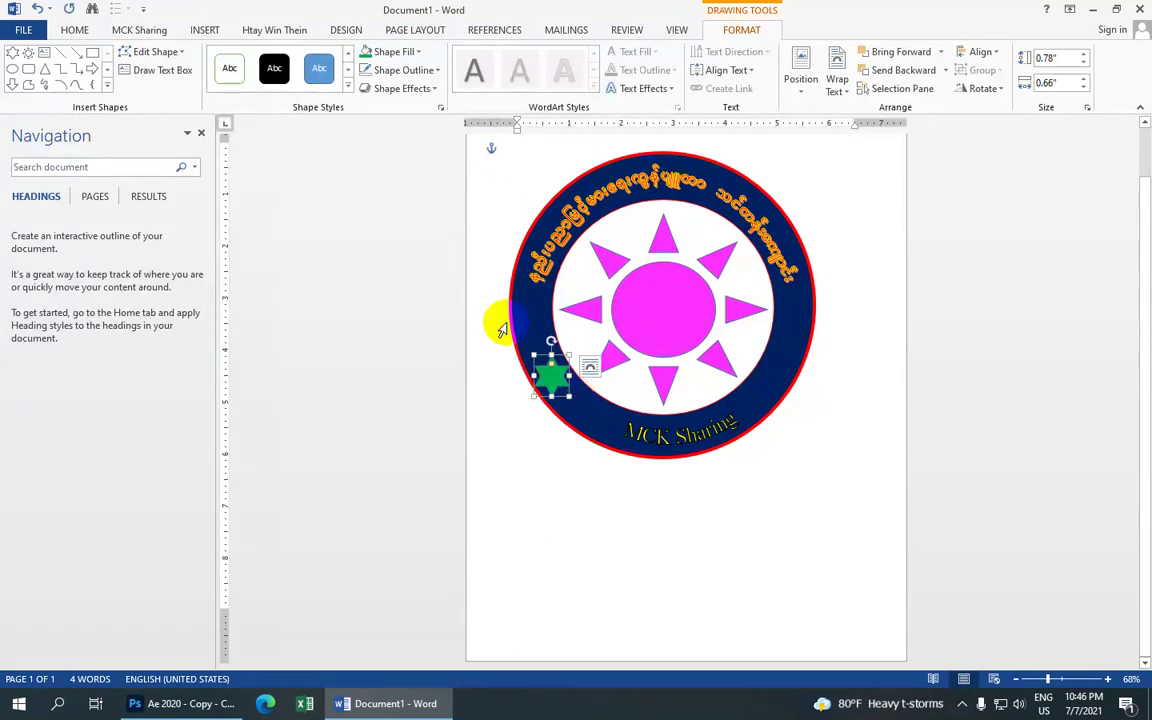
{"action": "left_click", "coordinate": [440, 72]}
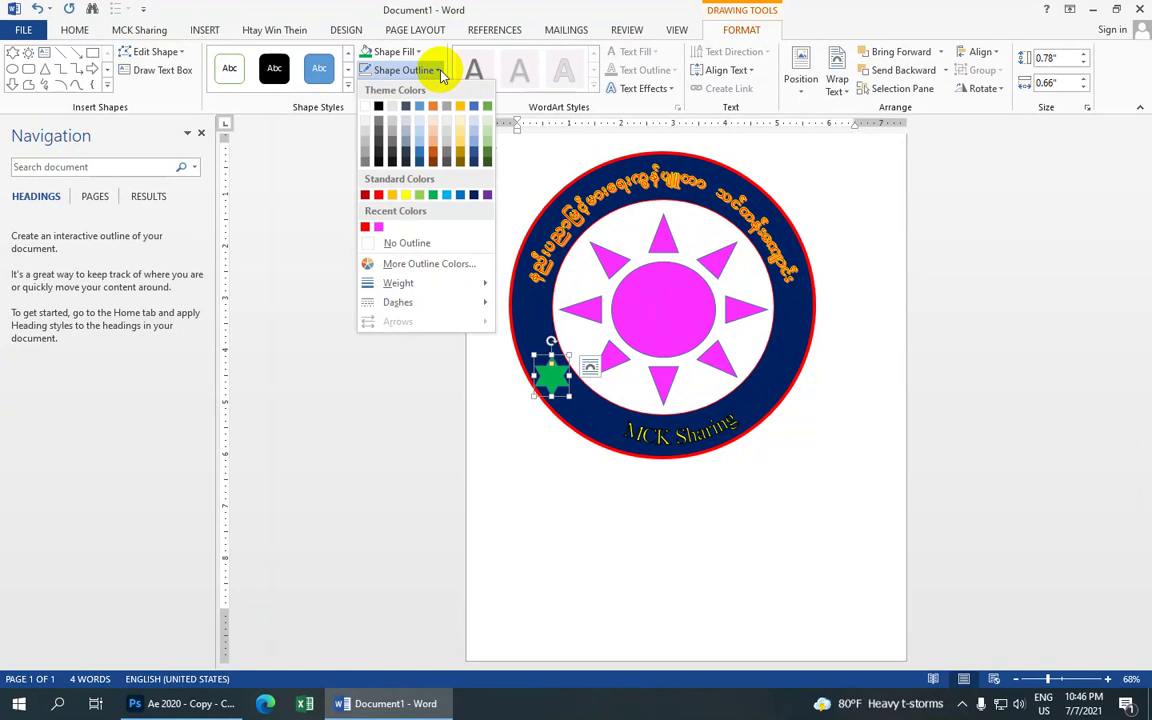
{"action": "left_click", "coordinate": [487, 194]}
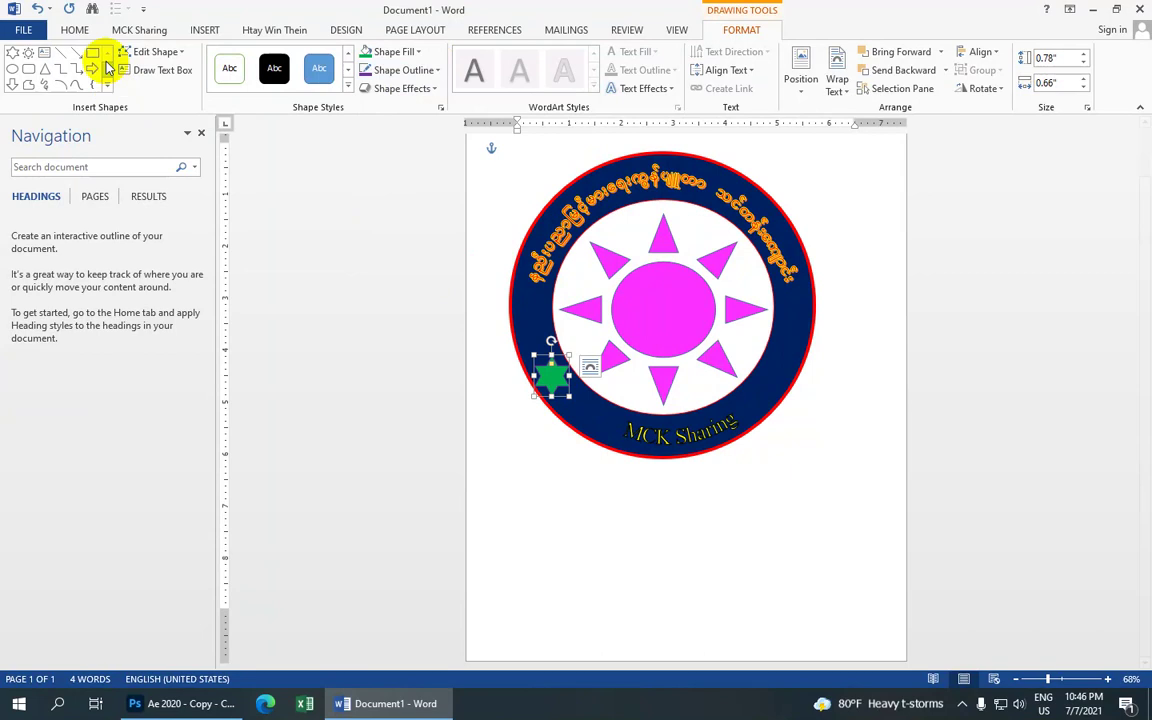
{"action": "left_click", "coordinate": [74, 30]}
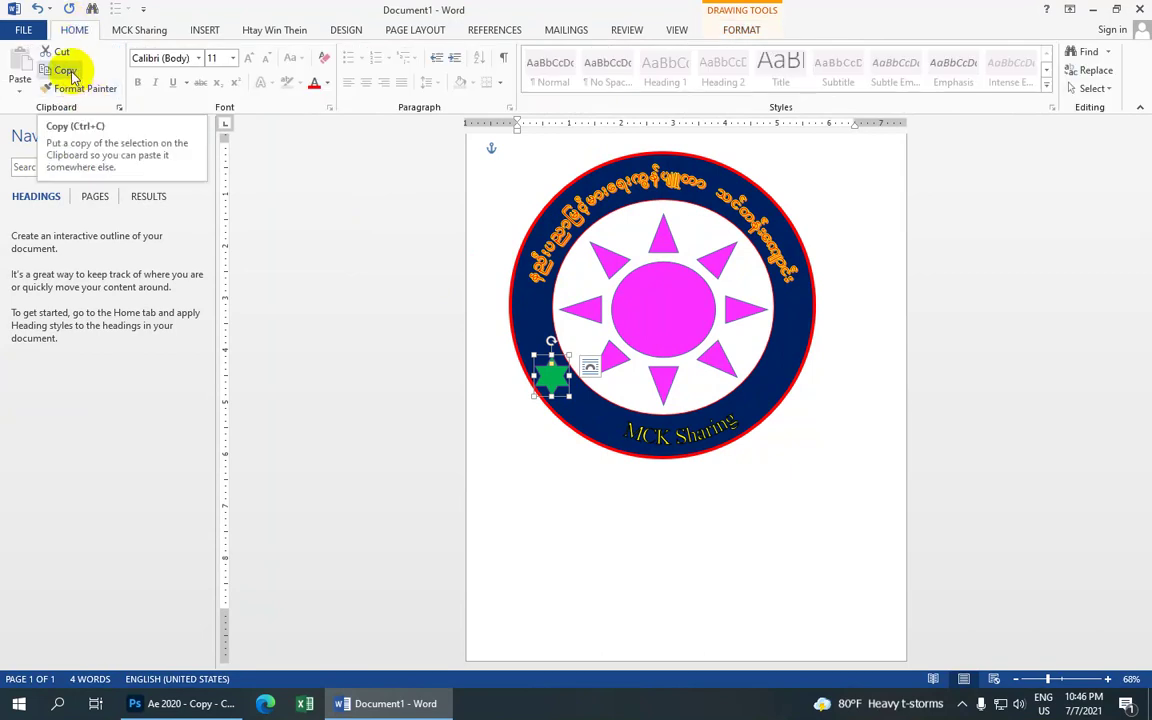
Copy the green star and position the copy on the ring's right side, level with the left one
{"action": "left_click", "coordinate": [66, 71]}
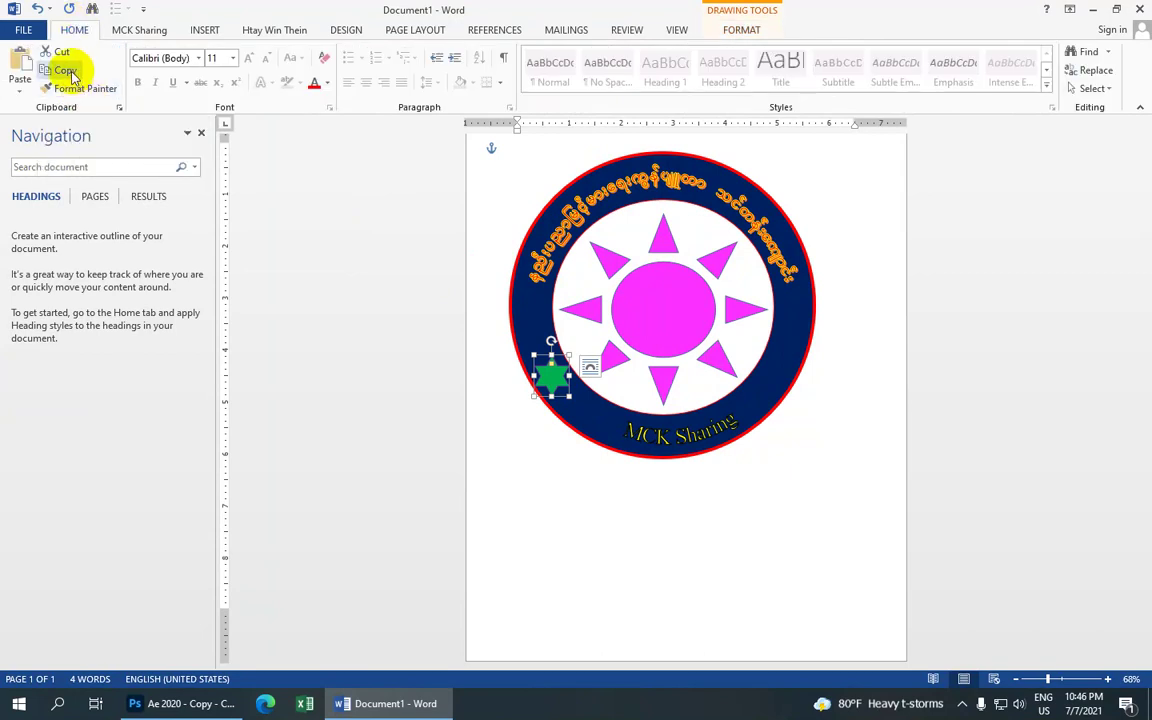
{"action": "left_click", "coordinate": [20, 78]}
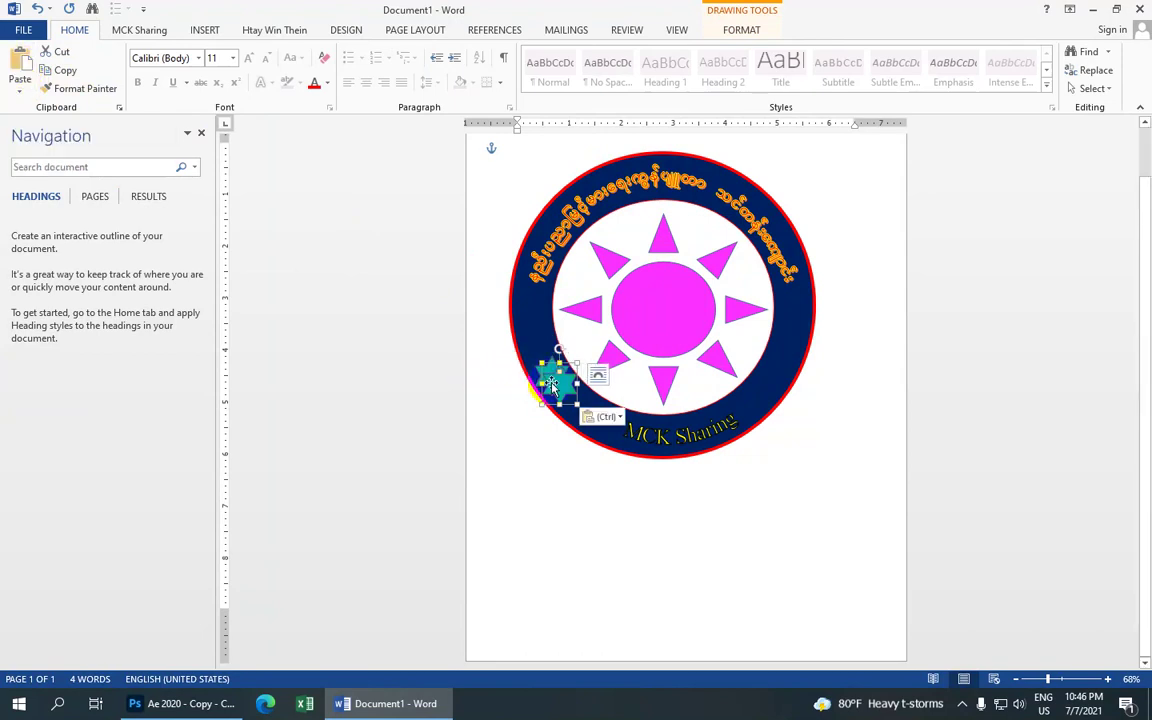
{"action": "mouse_move", "coordinate": [555, 383]}
{"action": "left_mouse_down"}
{"action": "mouse_move", "coordinate": [766, 382]}
{"action": "mouse_move", "coordinate": [774, 369]}
{"action": "left_mouse_up"}
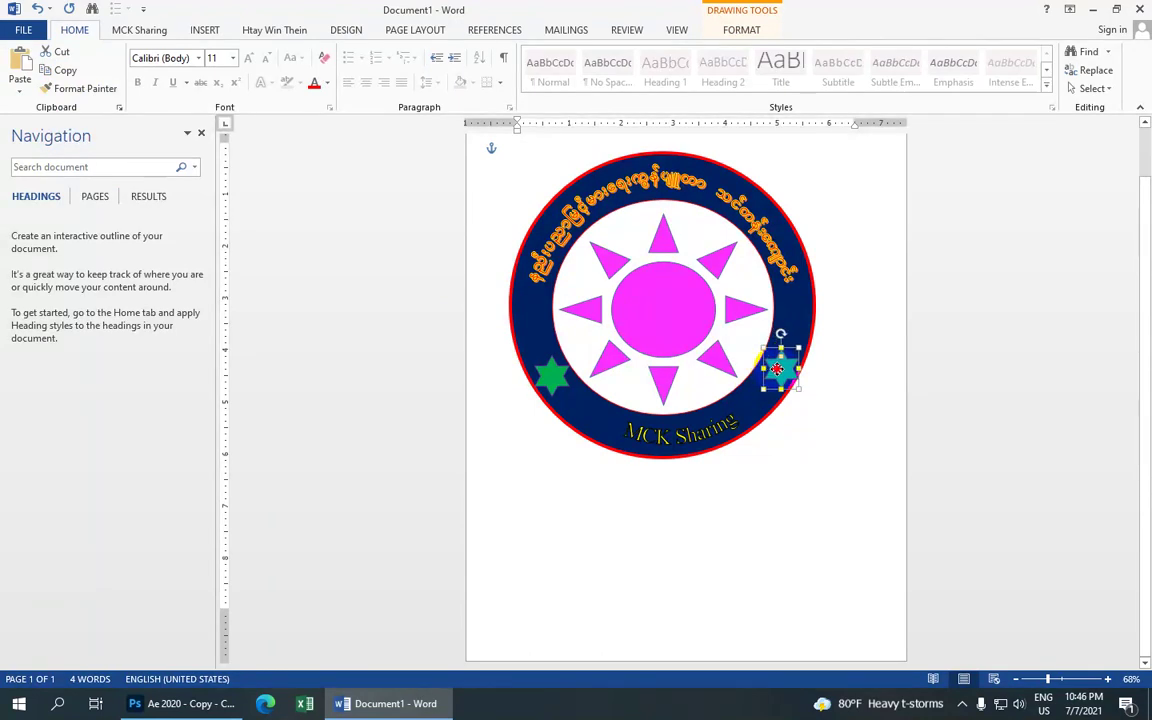
{"action": "left_click", "coordinate": [820, 416]}
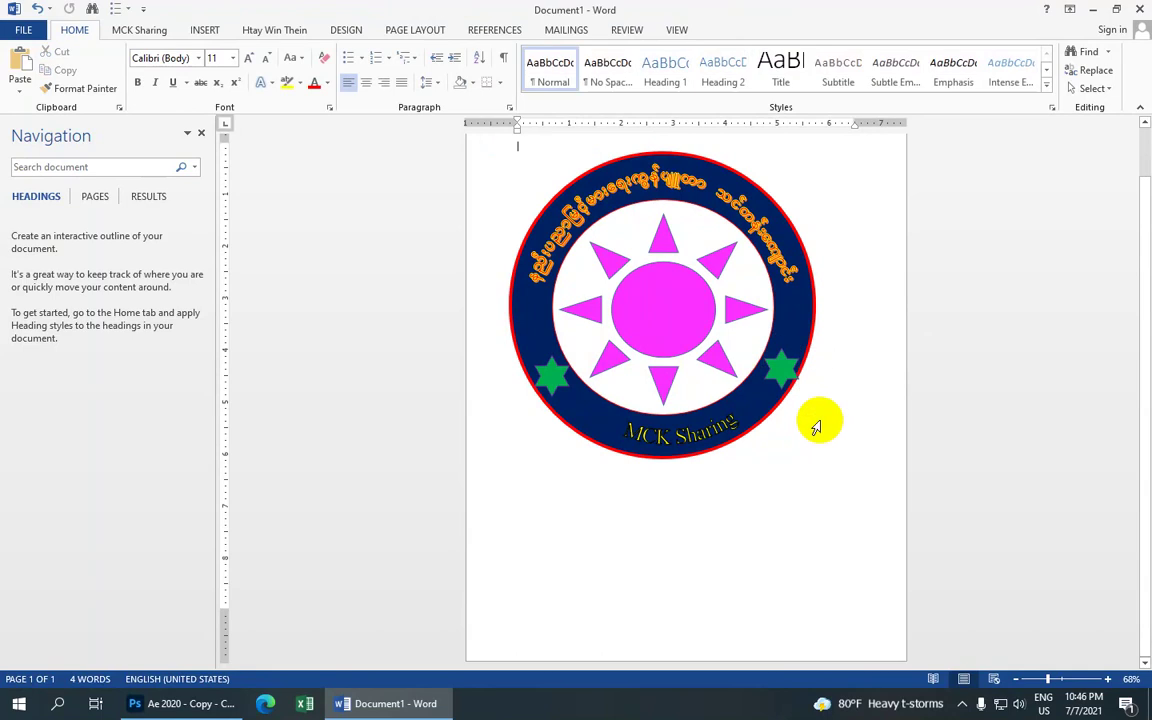
{"action": "left_click", "coordinate": [779, 369]}
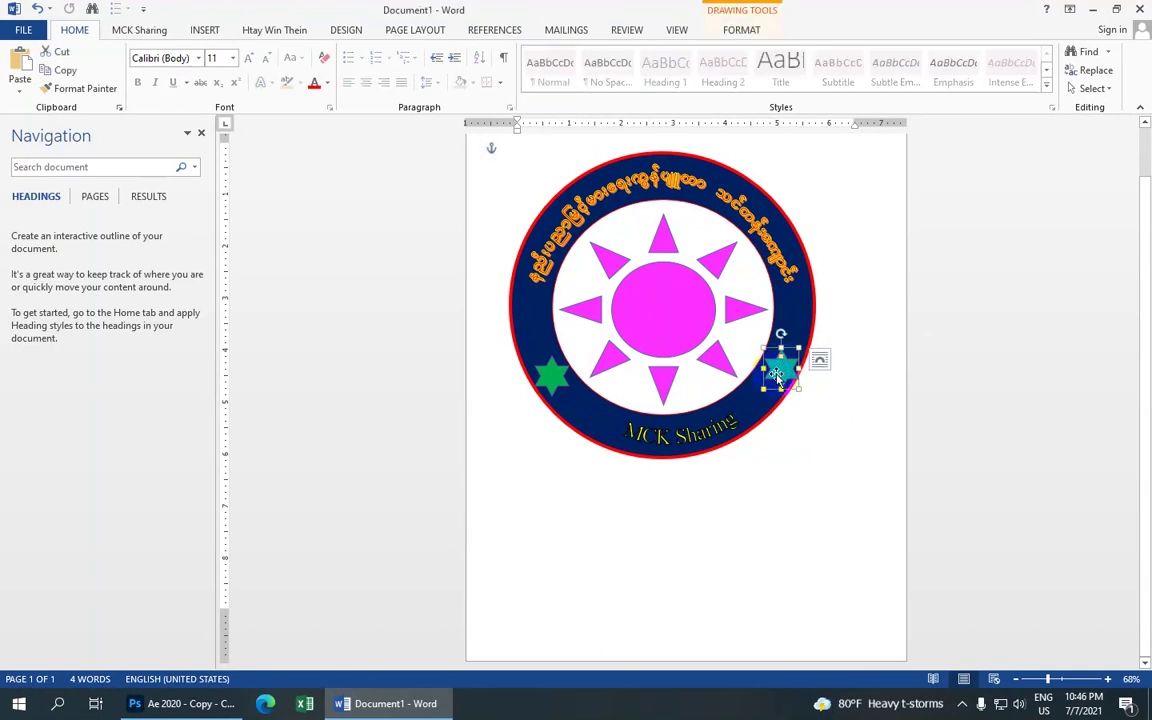
{"action": "left_click_drag", "start_coordinate": [774, 372], "coordinate": [773, 371]}
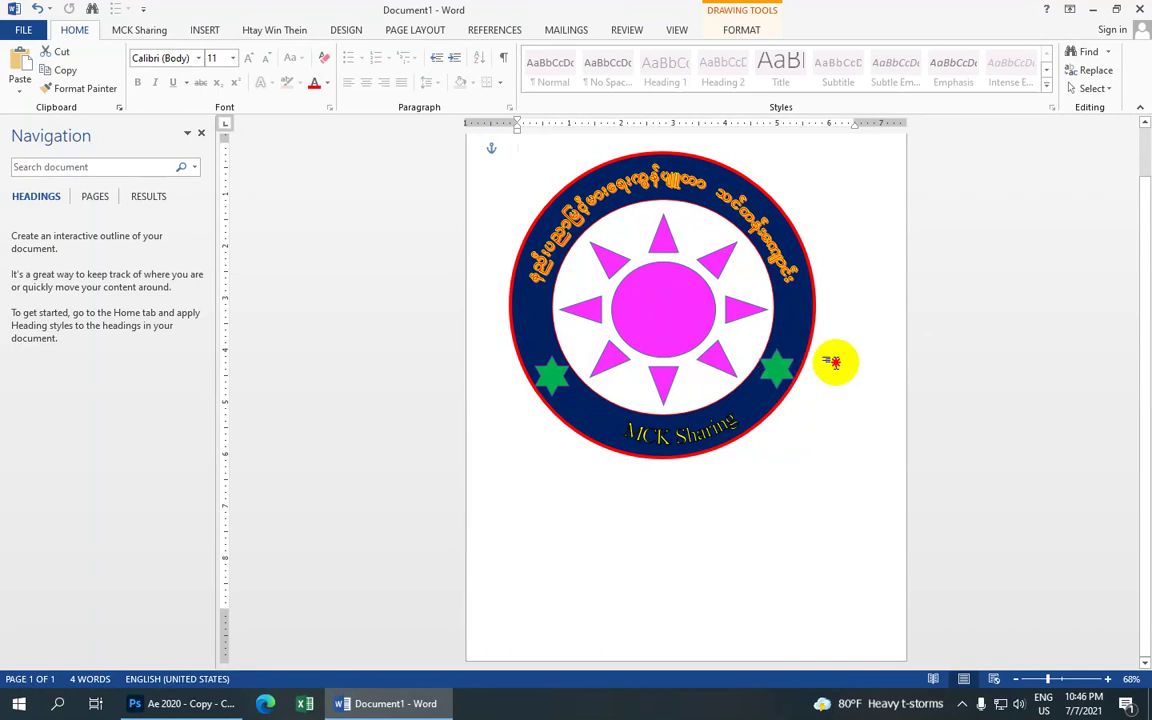
{"action": "left_click", "coordinate": [828, 362]}
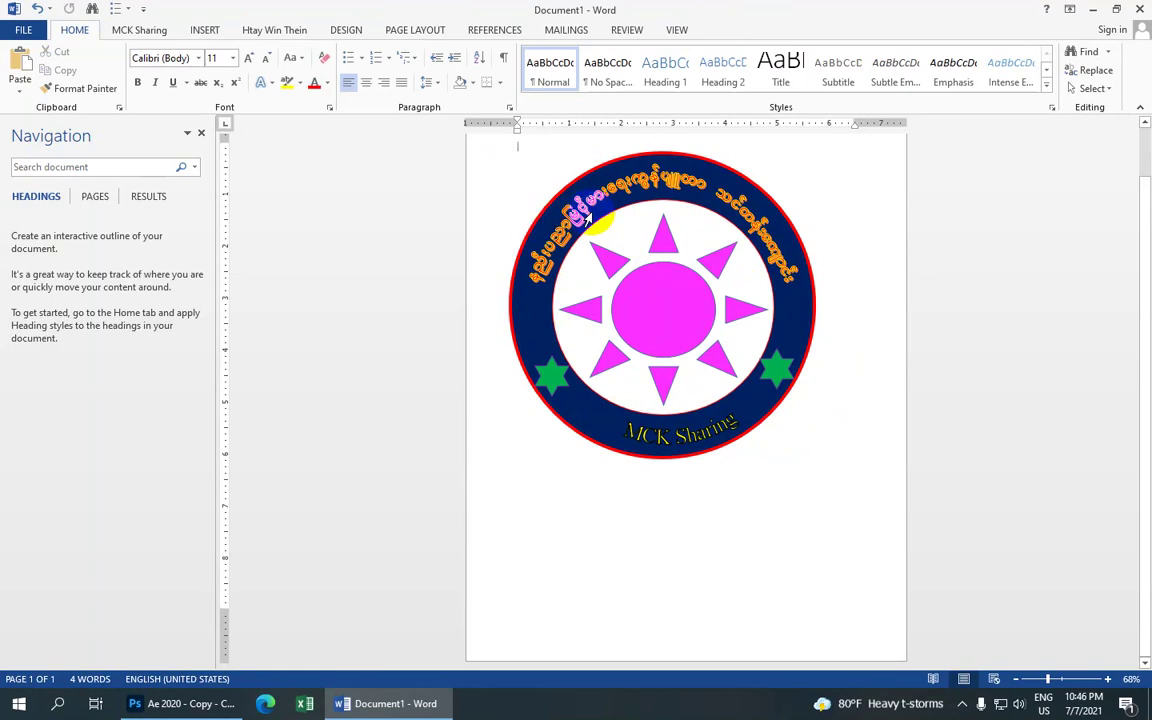
Select the ring, sun, both green stars and both curved texts together
{"action": "left_click", "coordinate": [673, 303]}
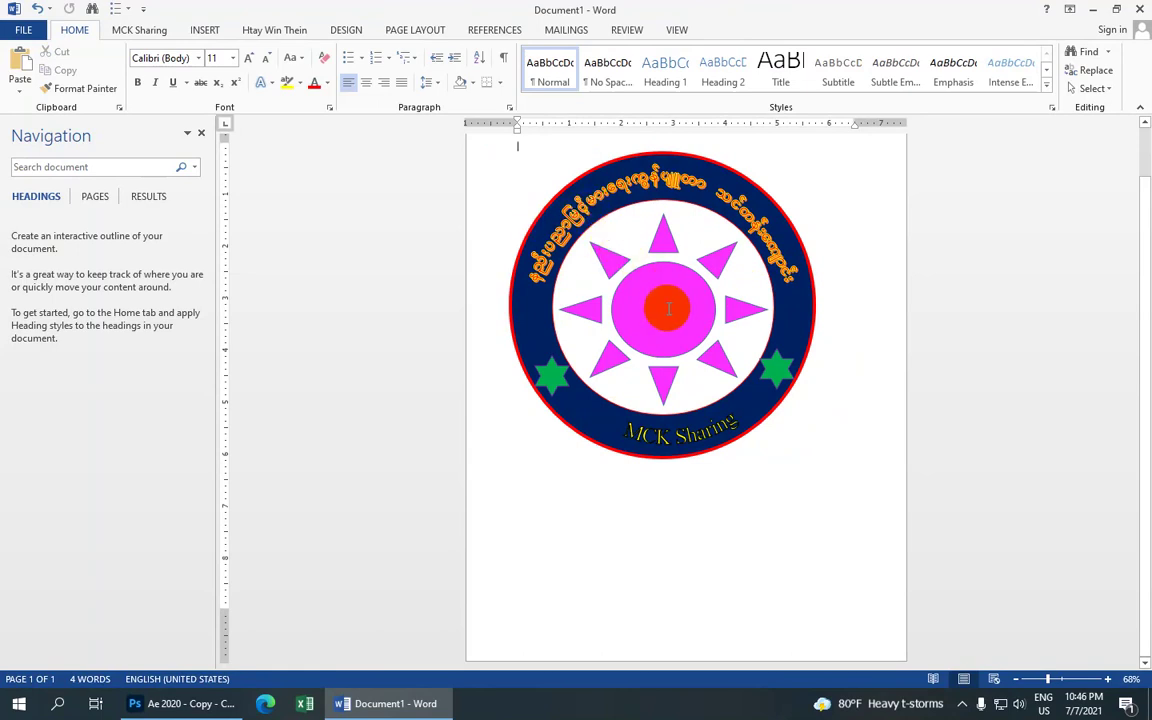
{"action": "left_click_drag", "start_coordinate": [667, 308], "coordinate": [694, 244]}
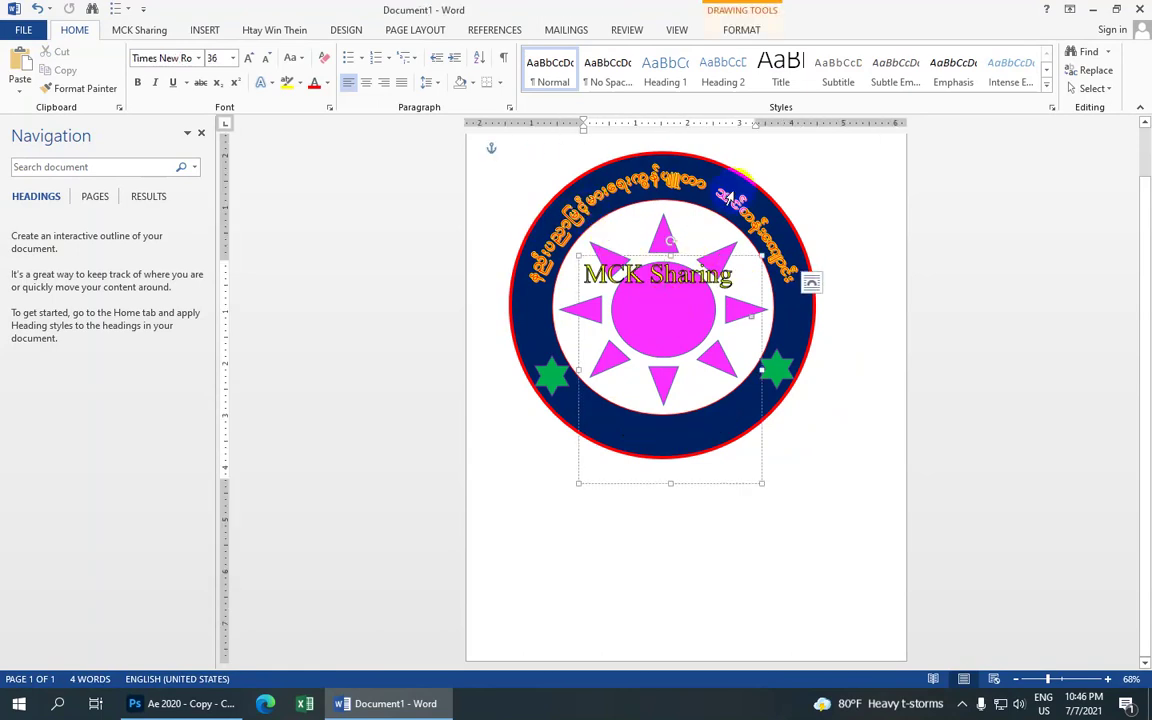
{"action": "key", "text": "Escape"}
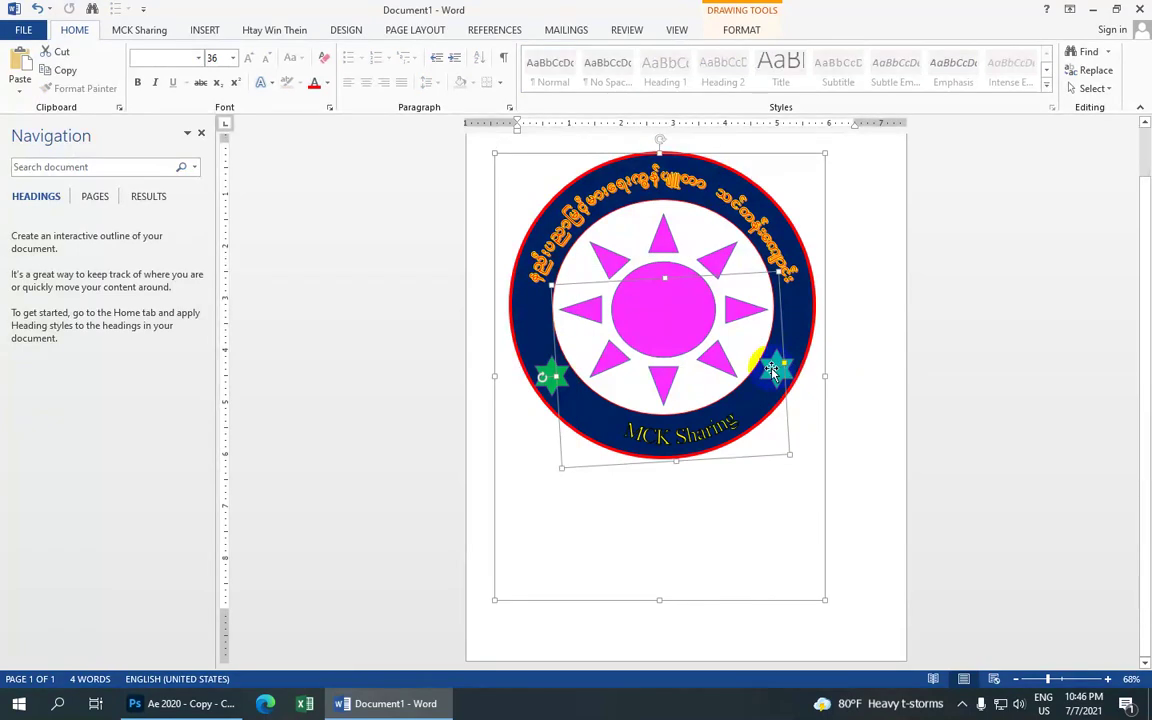
{"action": "left_click", "coordinate": [771, 370]}
{"action": "left_click", "coordinate": [689, 303]}
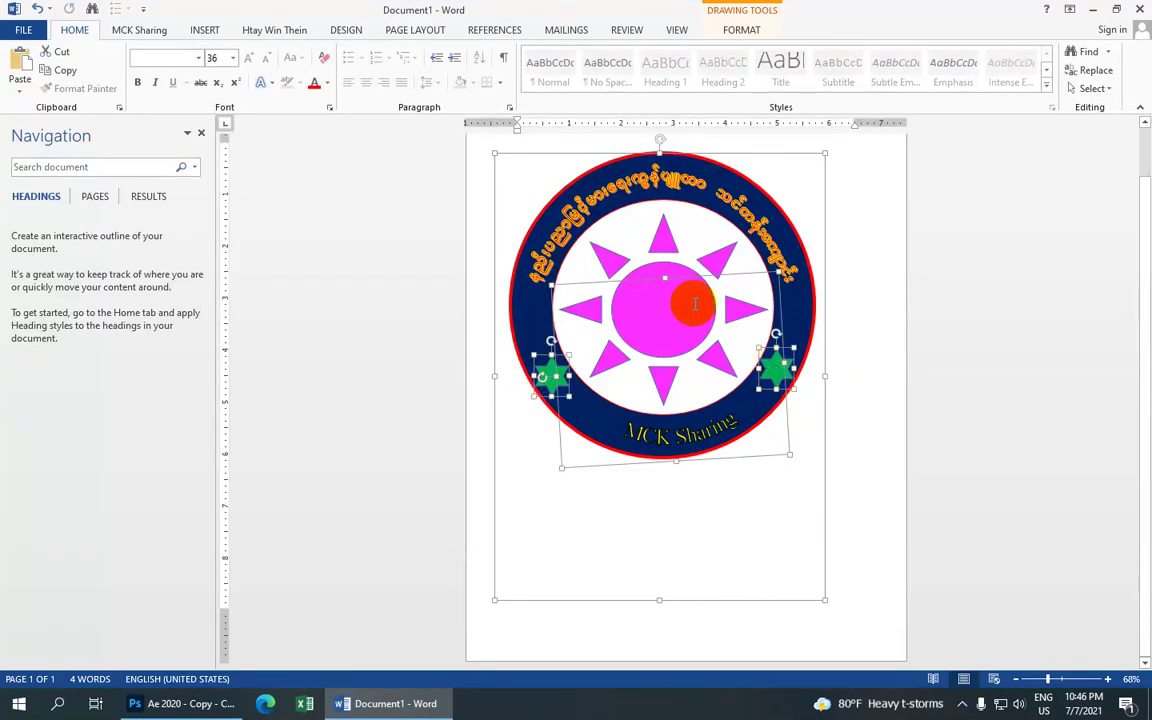
{"action": "left_click_drag", "start_coordinate": [673, 318], "coordinate": [663, 236]}
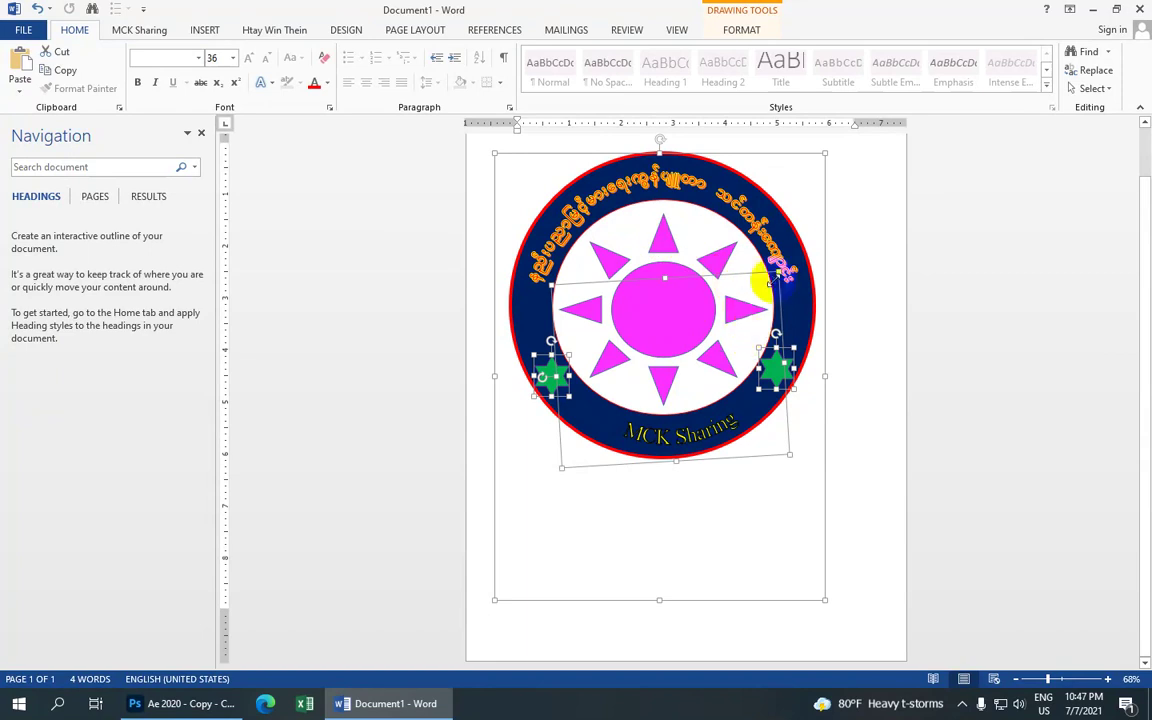
{"action": "left_click", "coordinate": [789, 248]}
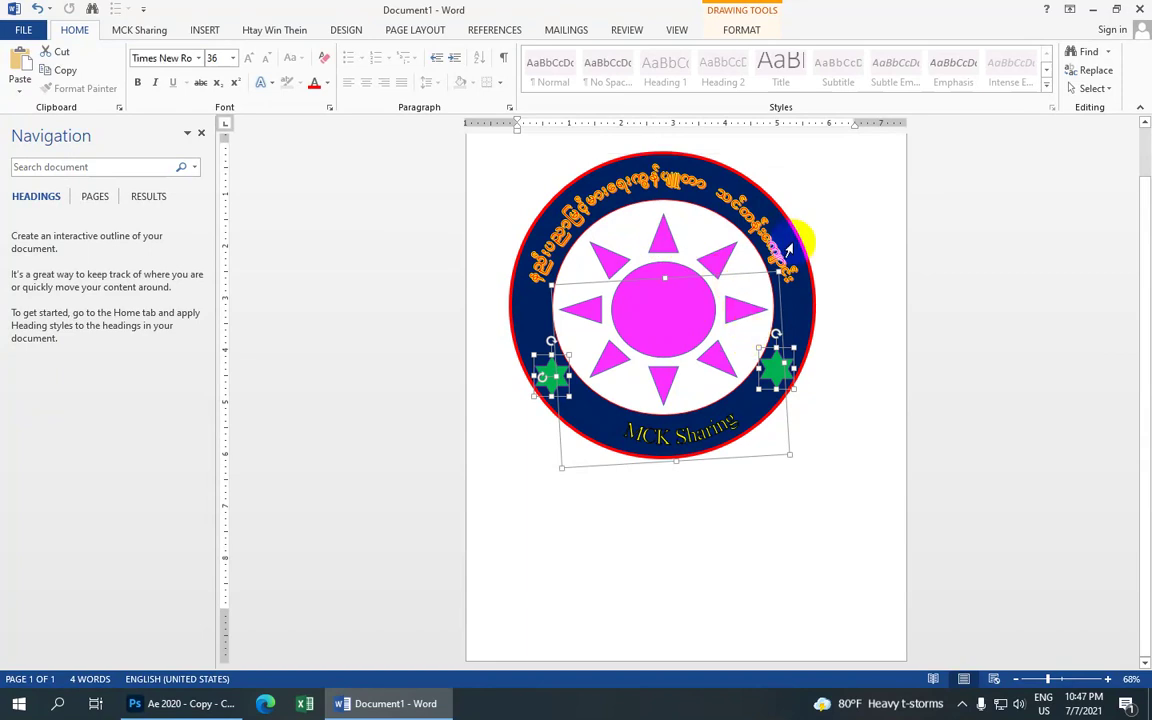
{"action": "left_click", "coordinate": [809, 297]}
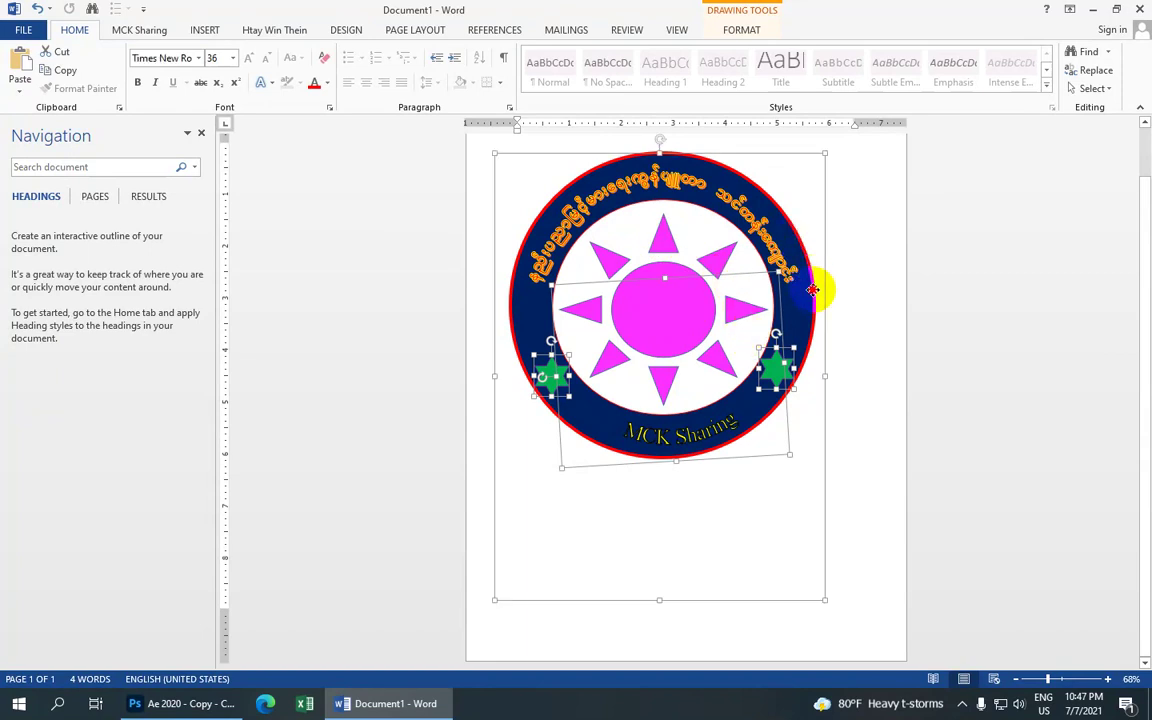
{"action": "left_click", "coordinate": [510, 356]}
{"action": "left_click", "coordinate": [513, 353]}
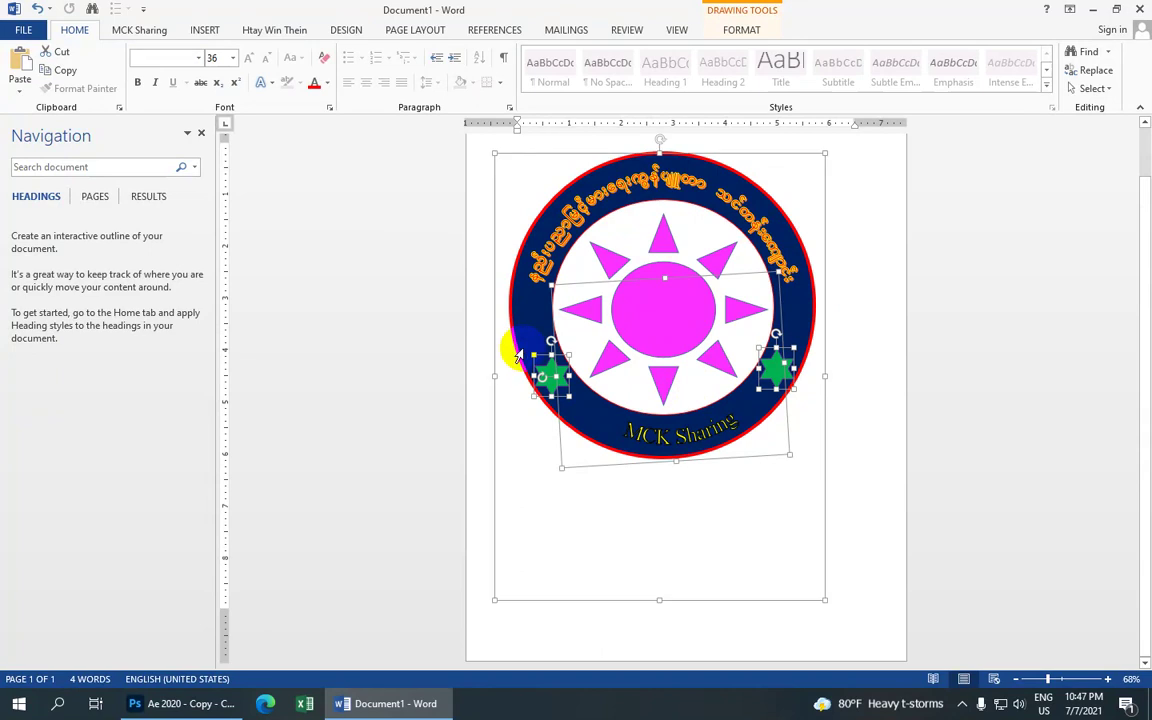
Group the selected shapes into one logo object and check the grouped result
{"action": "left_click", "coordinate": [740, 30]}
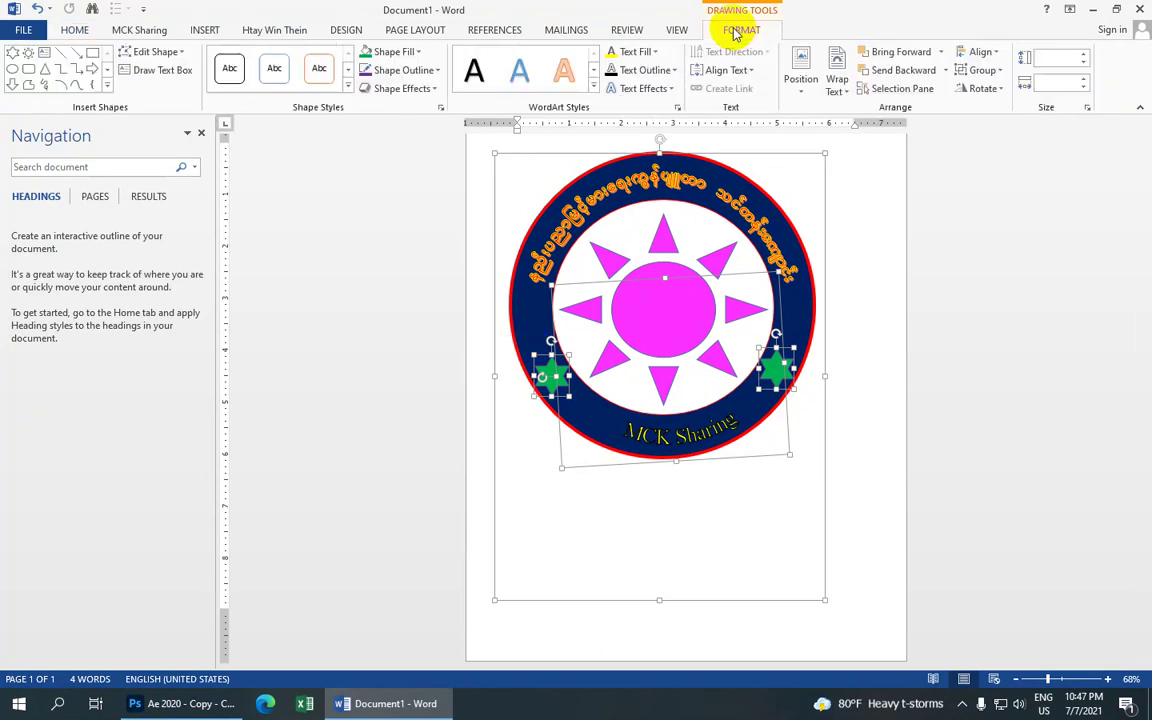
{"action": "left_click", "coordinate": [996, 71]}
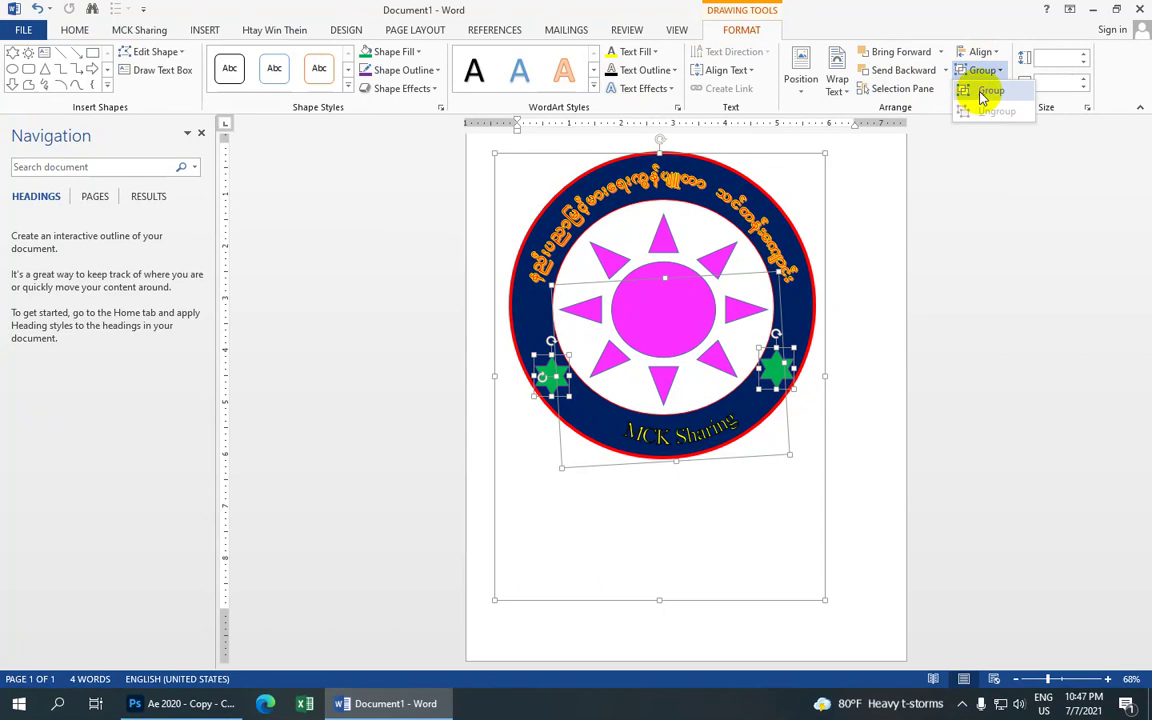
{"action": "left_click", "coordinate": [988, 92]}
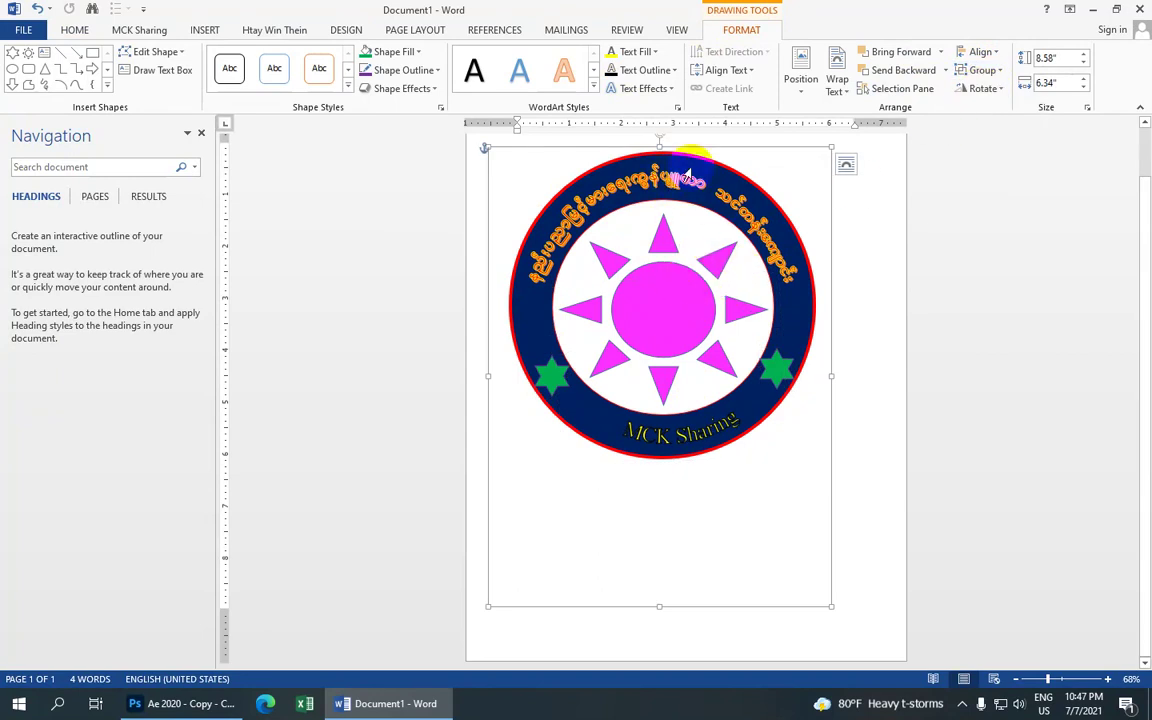
{"action": "left_click", "coordinate": [748, 170]}
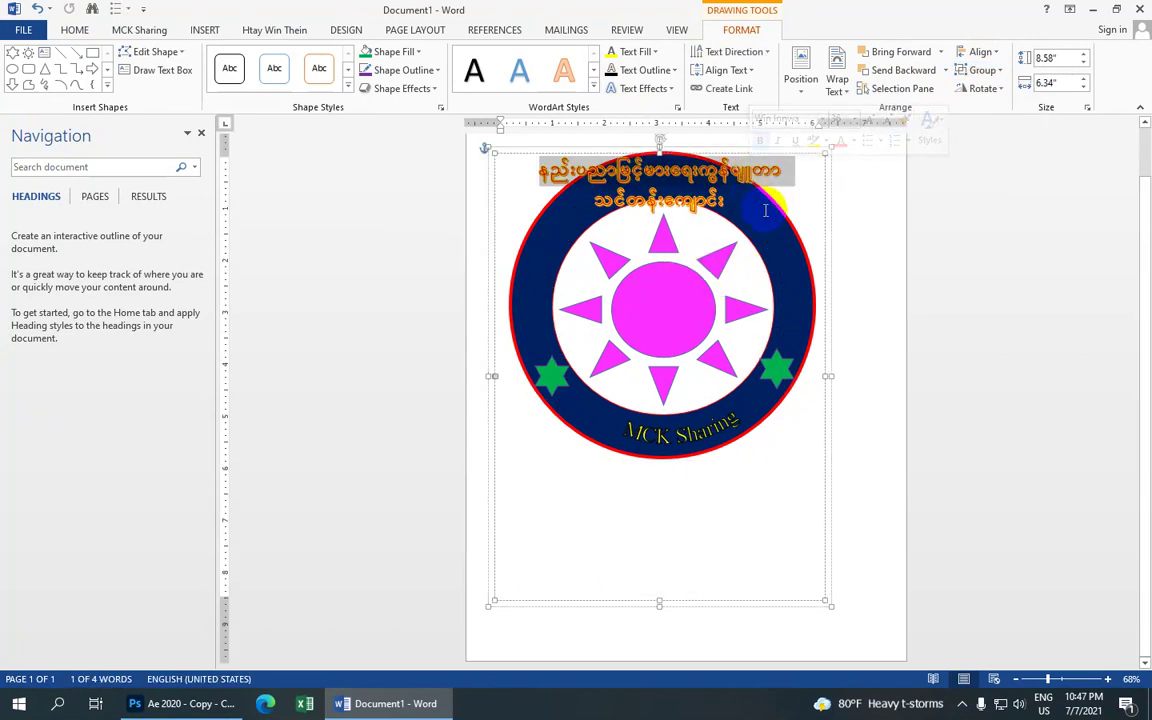
{"action": "left_click", "coordinate": [838, 278]}
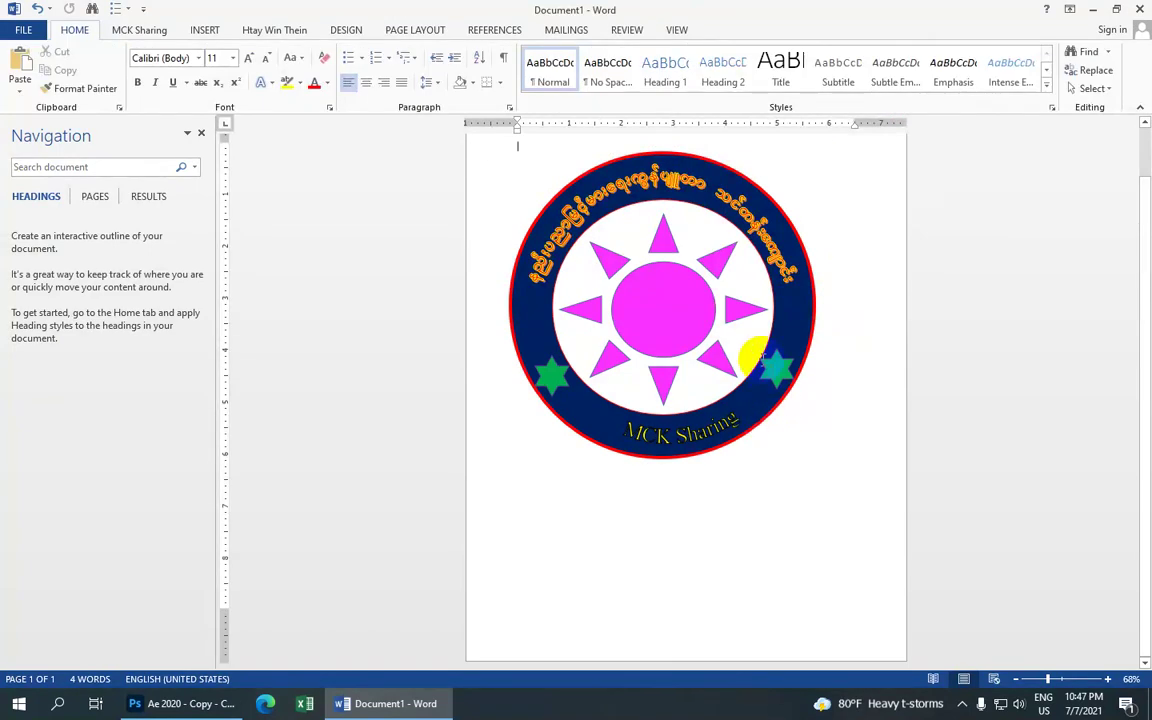
{"action": "left_click", "coordinate": [660, 300]}
{"action": "left_click", "coordinate": [506, 280]}
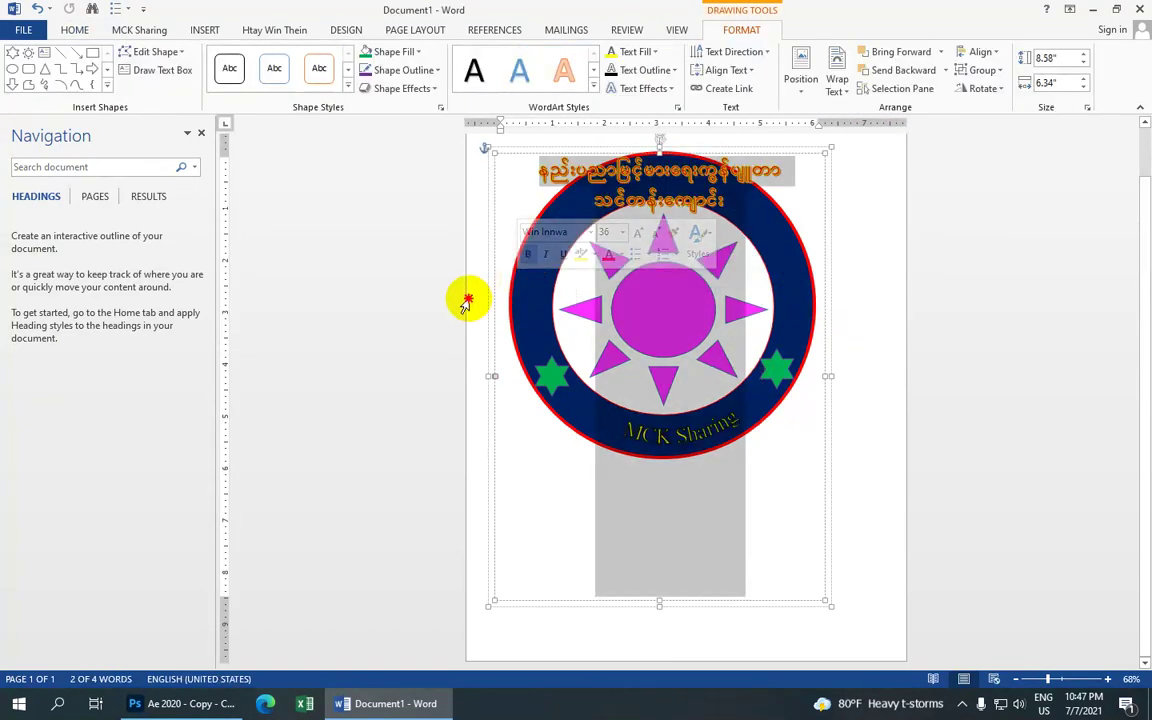
{"action": "left_click", "coordinate": [466, 302]}
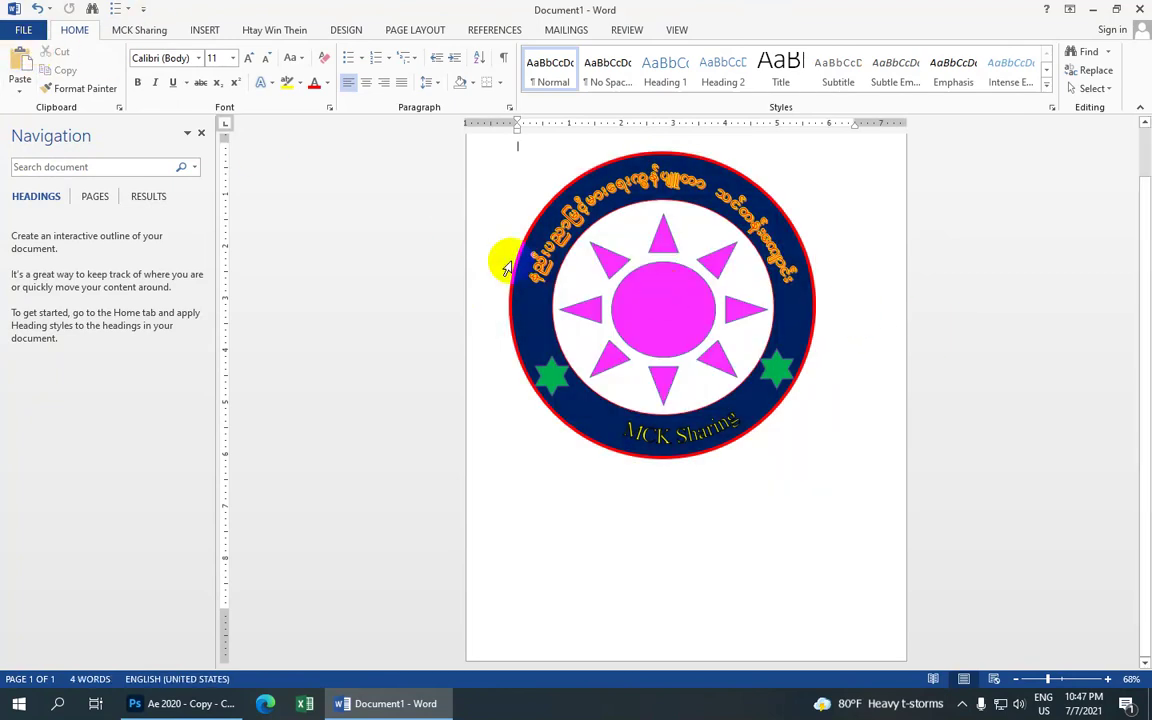
Save the document to the Desktop as Logo.docx and minimise Word
{"action": "left_click", "coordinate": [24, 29]}
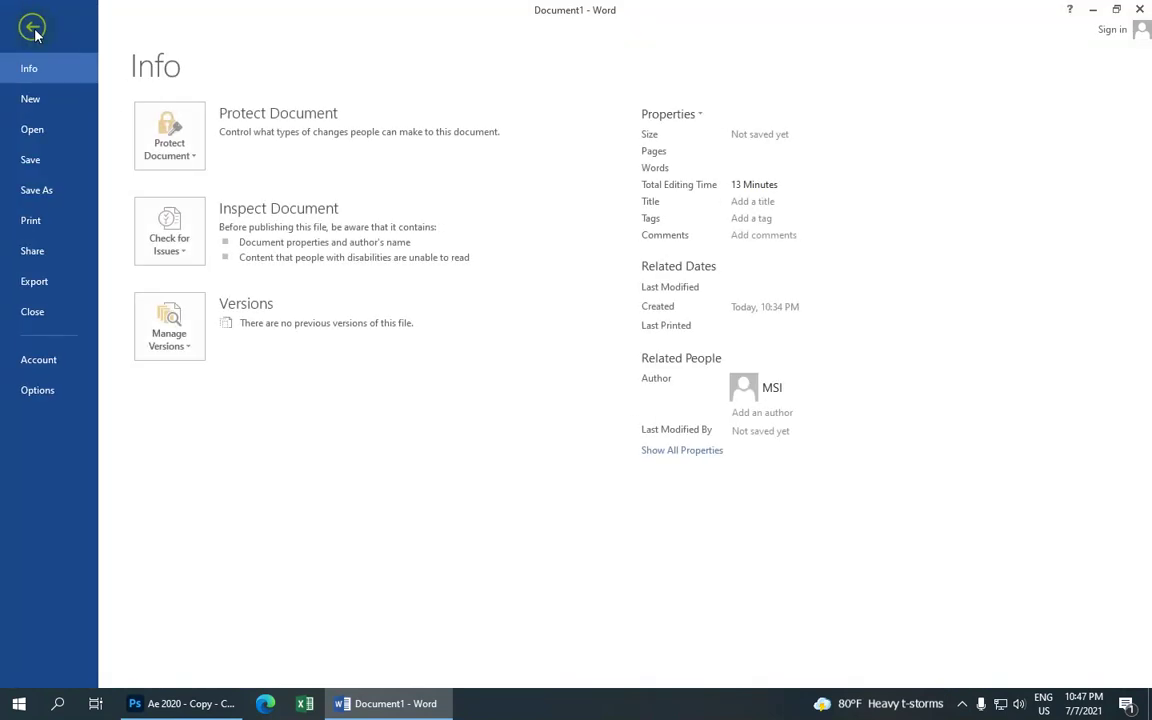
{"action": "left_click", "coordinate": [57, 192]}
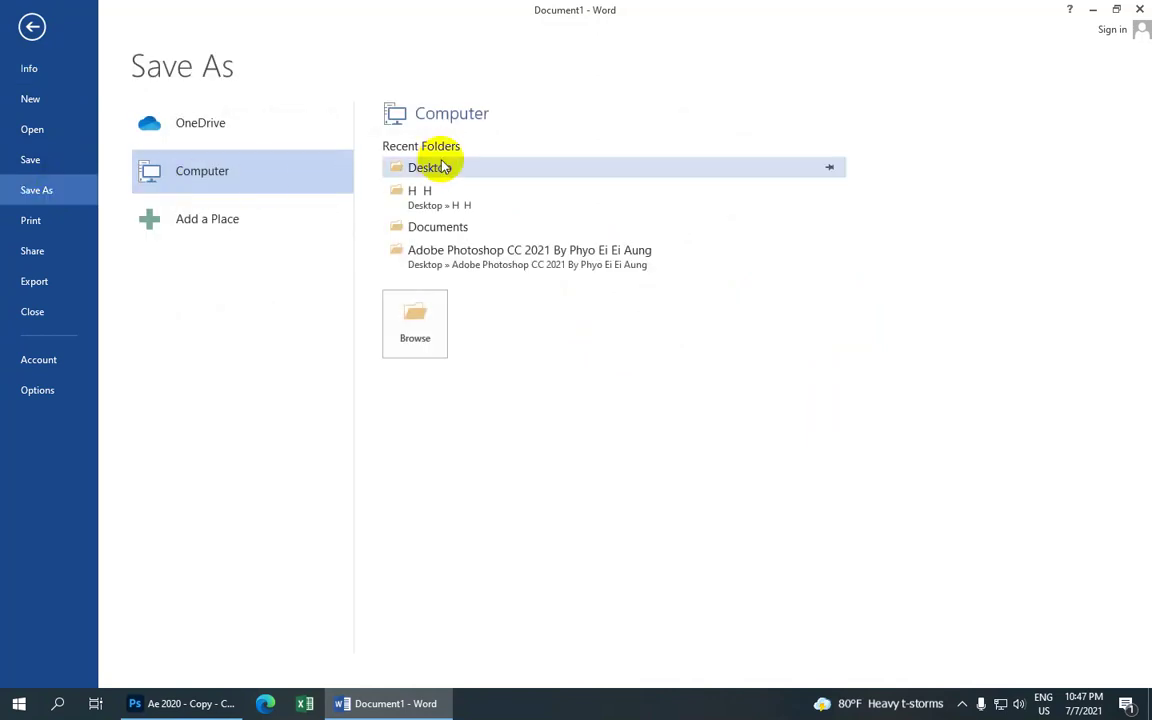
{"action": "left_click", "coordinate": [432, 170]}
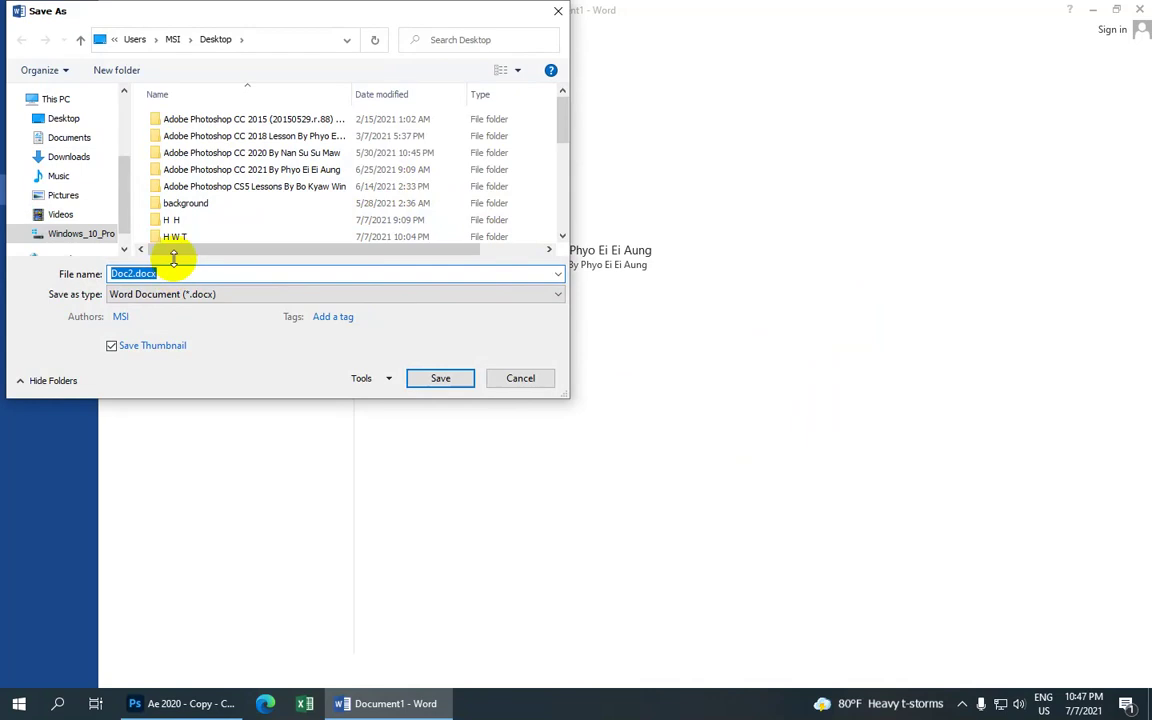
{"action": "left_click", "coordinate": [440, 378]}
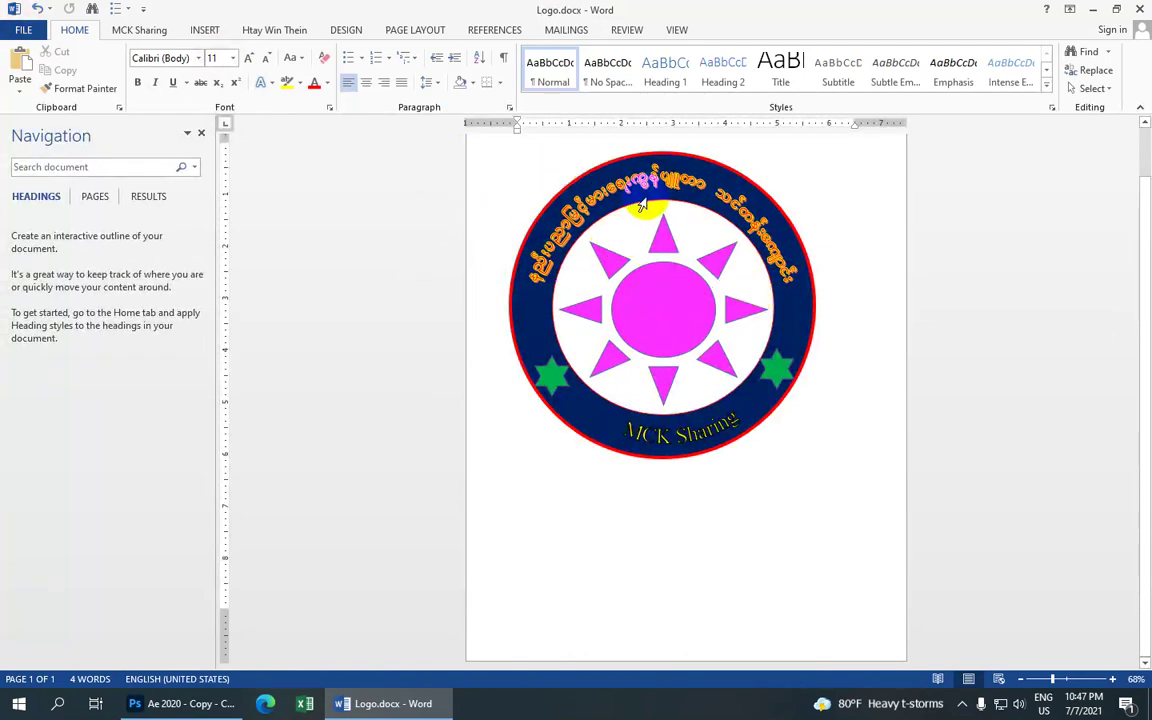
{"action": "left_click", "coordinate": [1093, 9]}
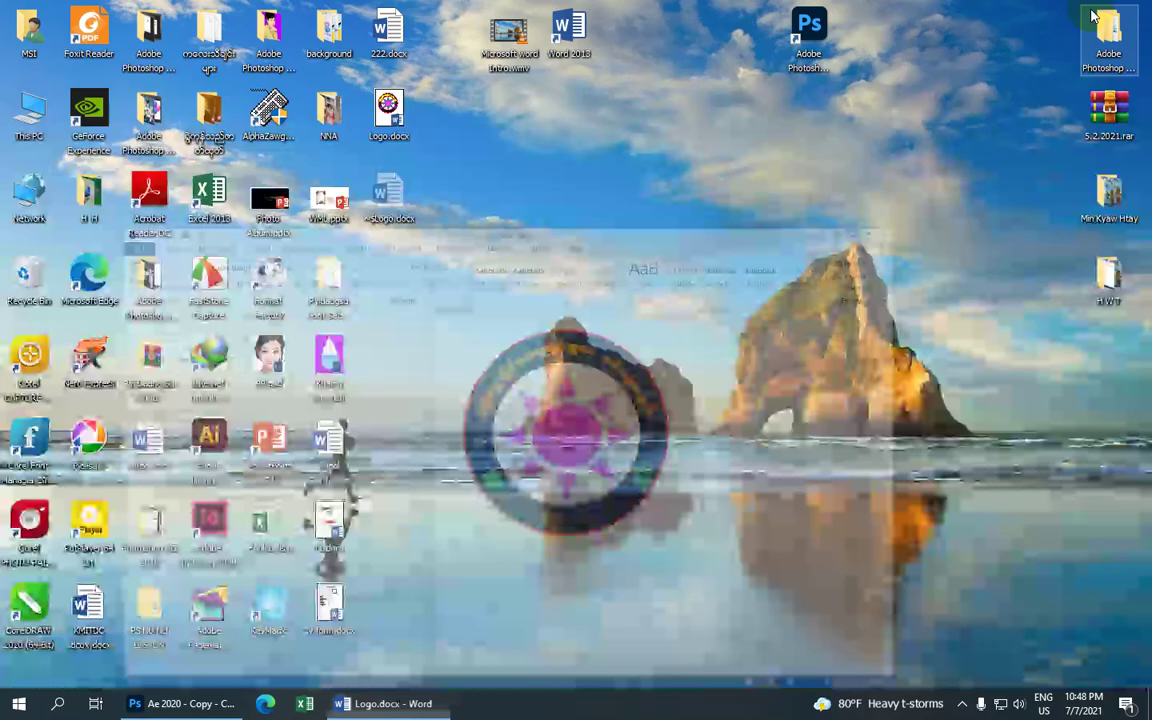